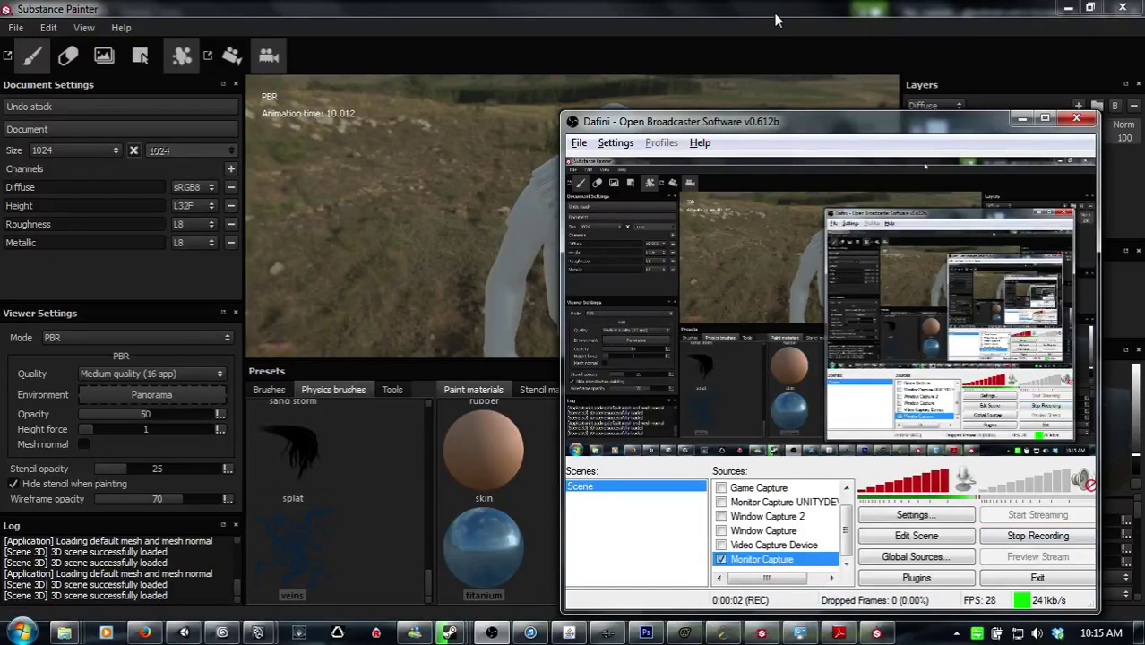
Step: Switch to Substance Painter and close the muscular character project, discarding its unsaved changes
left_click(778, 18)
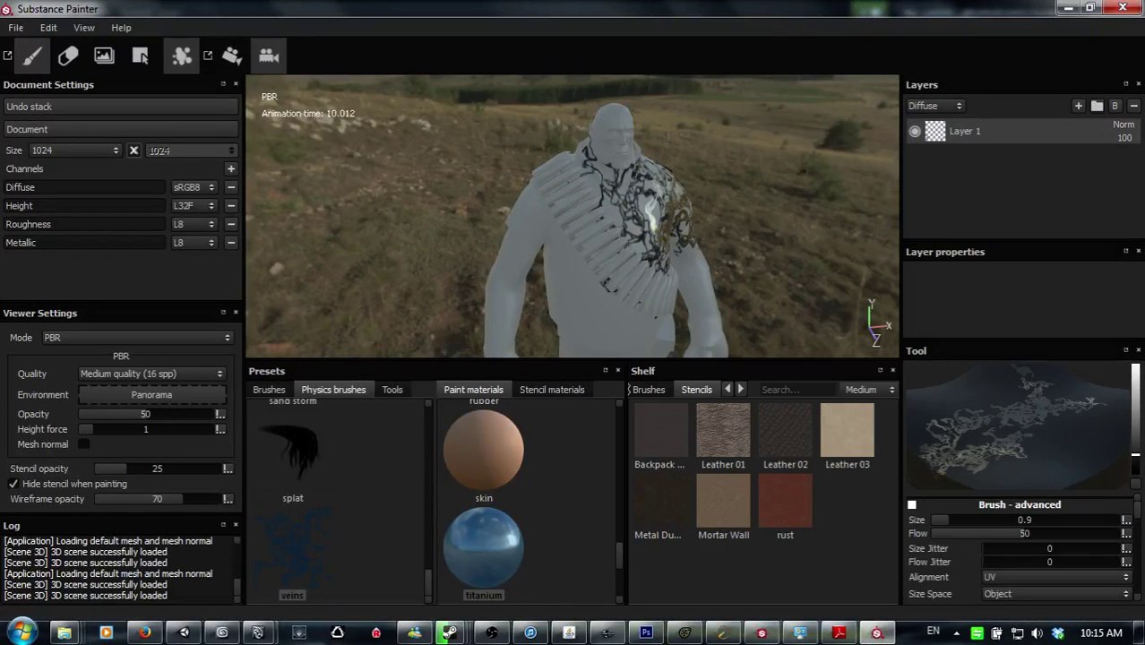
mouse_move(808, 199)
left_mouse_down("alt")
mouse_move(808, 210)
mouse_move(780, 207)
mouse_move(797, 207)
left_mouse_up("alt")
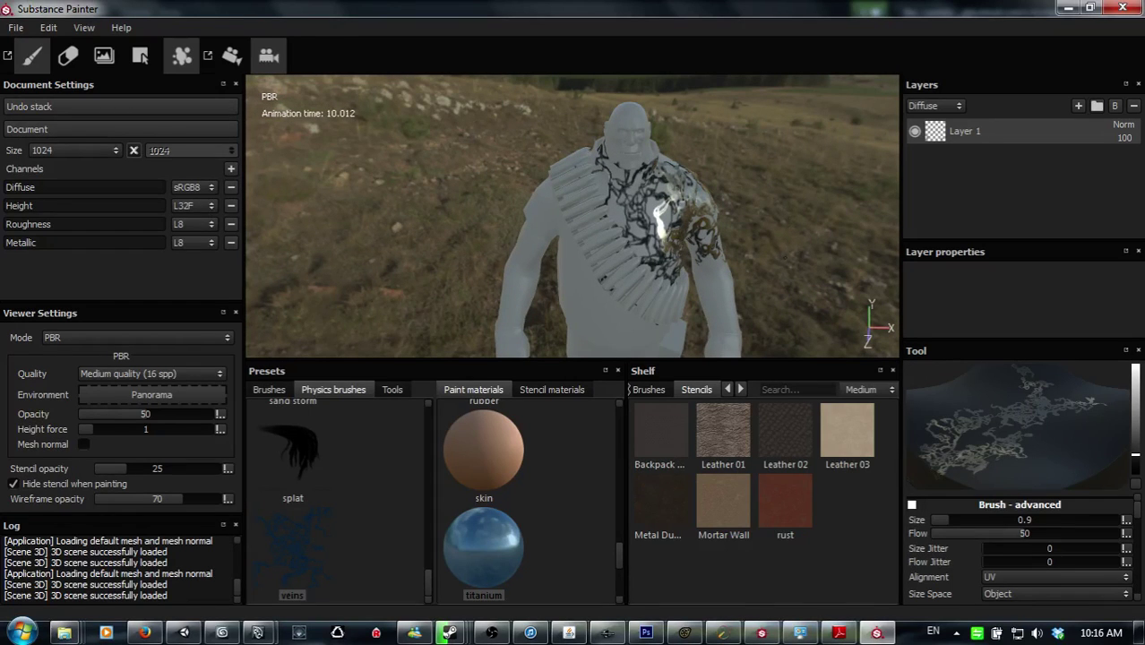
middle_click_drag(787, 266, 723, 253, "alt")
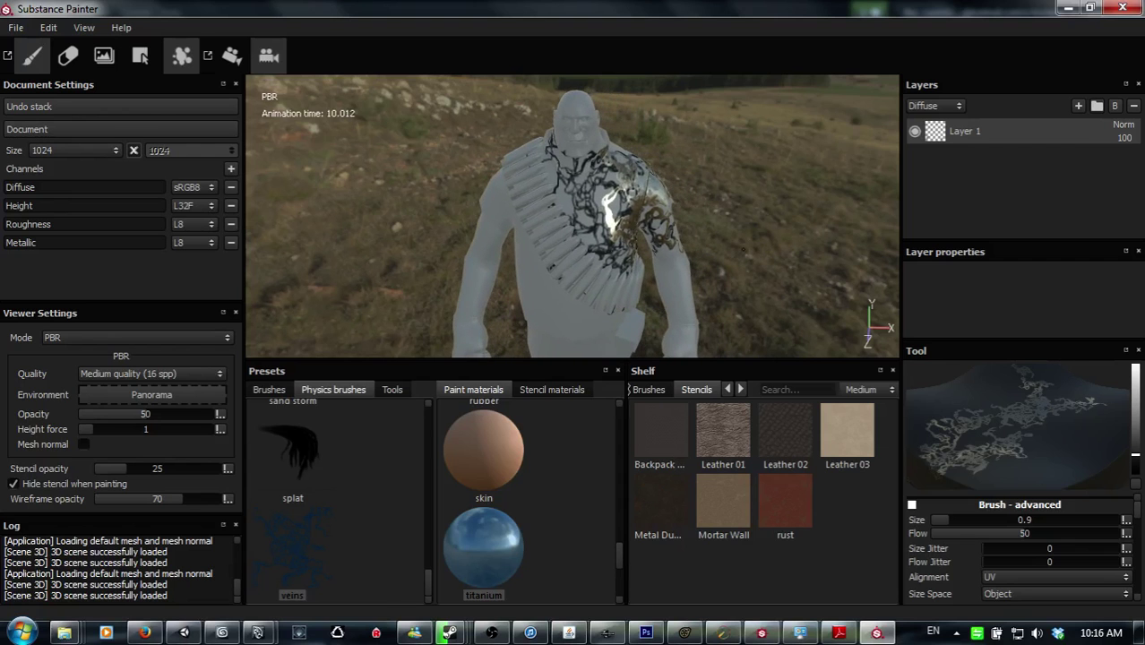
left_click_drag(723, 254, 745, 234, "alt")
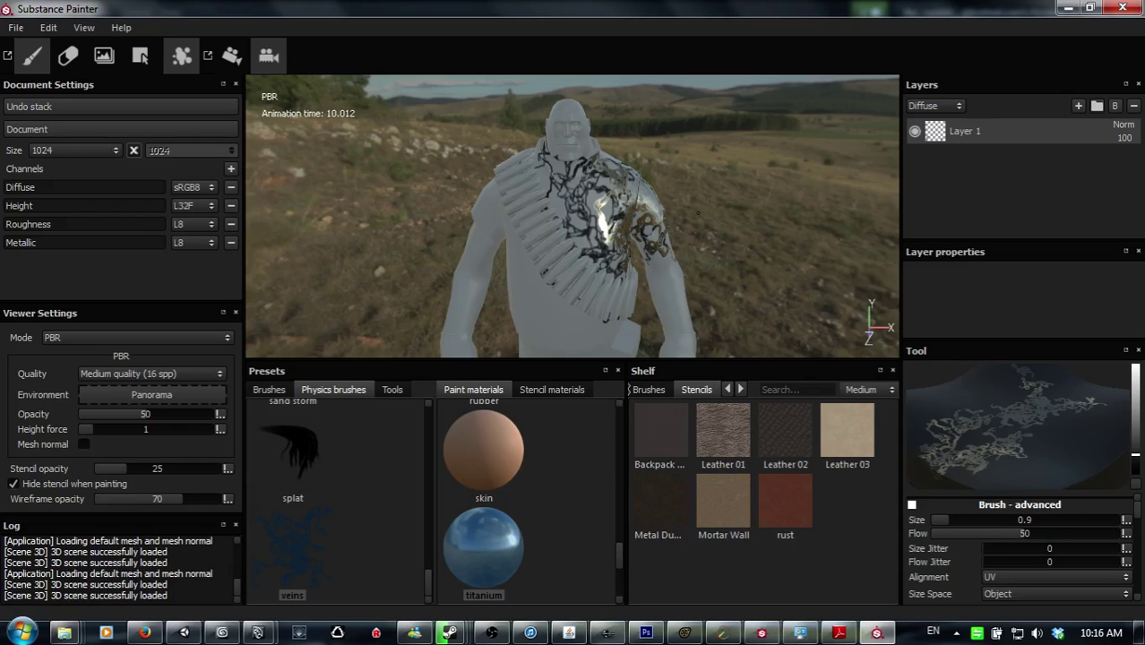
left_click_drag(712, 204, 731, 192, "alt")
key("alt+F4")
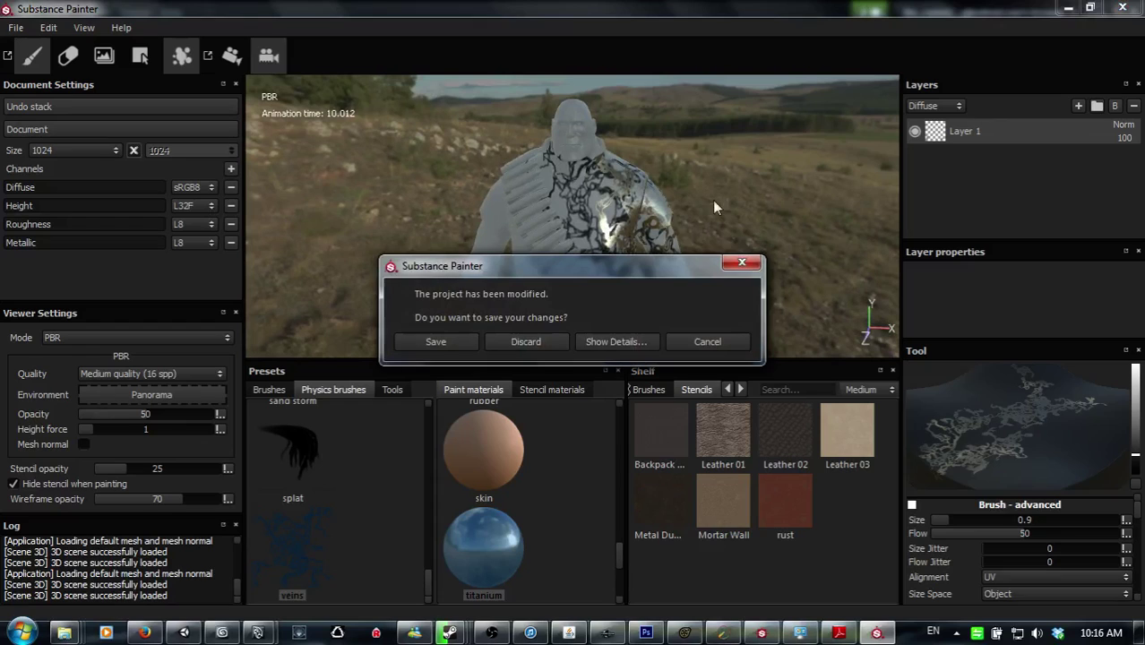
left_click(556, 339)
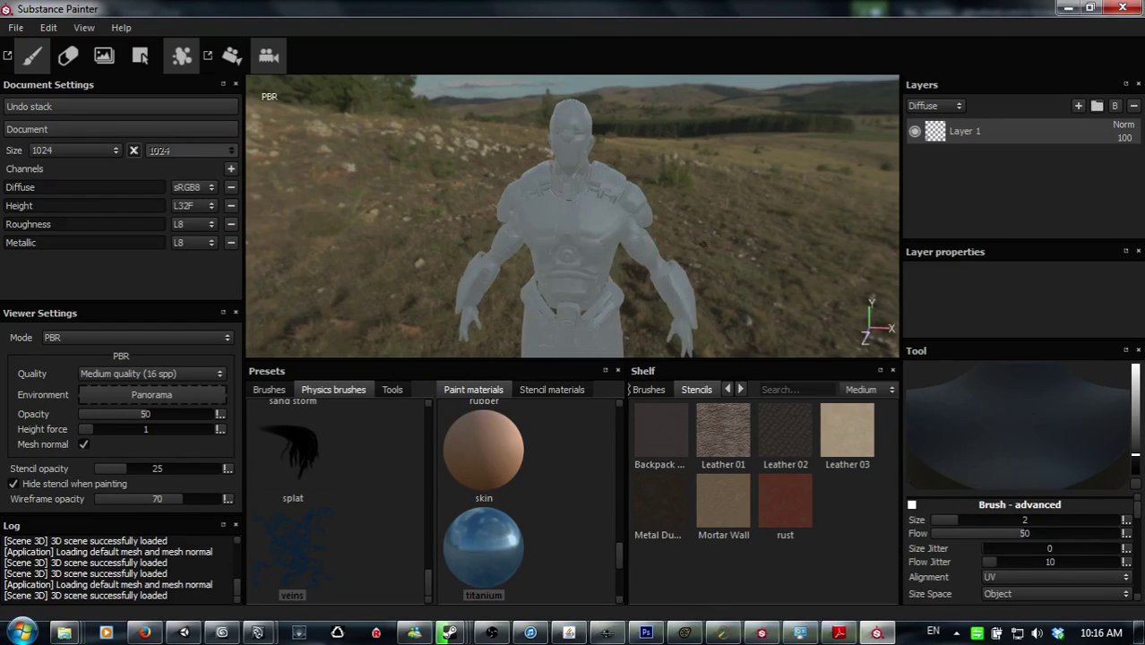
mouse_move(716, 219)
left_mouse_down("alt")
mouse_move(711, 205)
mouse_move(744, 195)
mouse_move(806, 215)
mouse_move(683, 204)
mouse_move(733, 206)
mouse_move(732, 243)
mouse_move(719, 207)
left_mouse_up("alt")
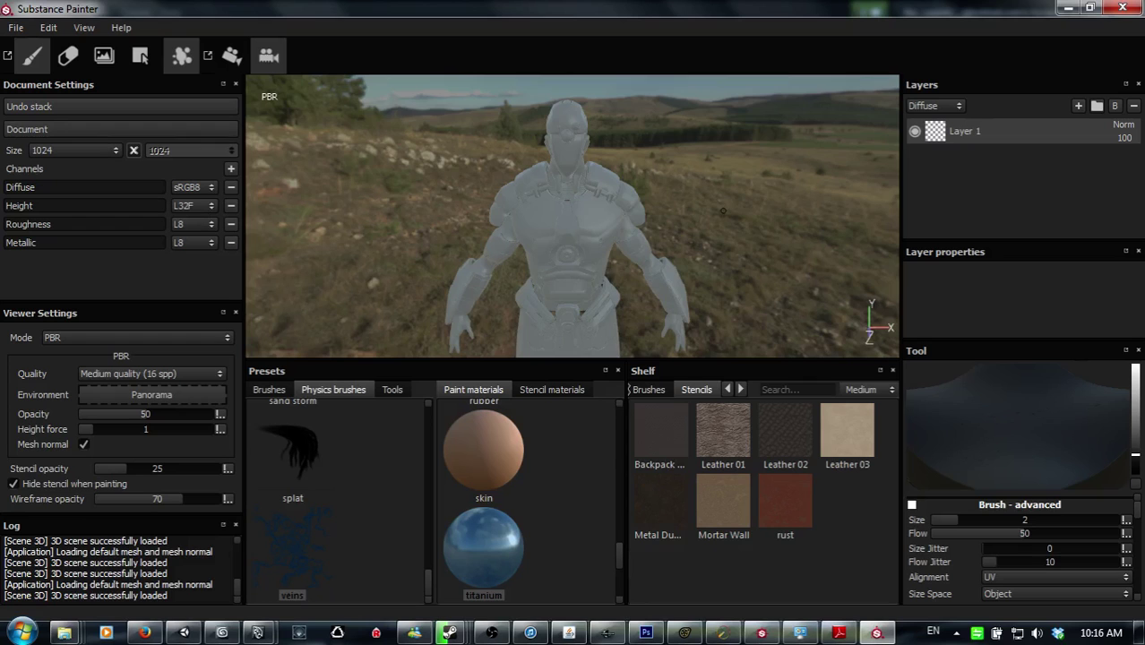
mouse_move(729, 200)
left_mouse_down("alt")
mouse_move(708, 224)
mouse_move(738, 197)
left_mouse_up("alt")
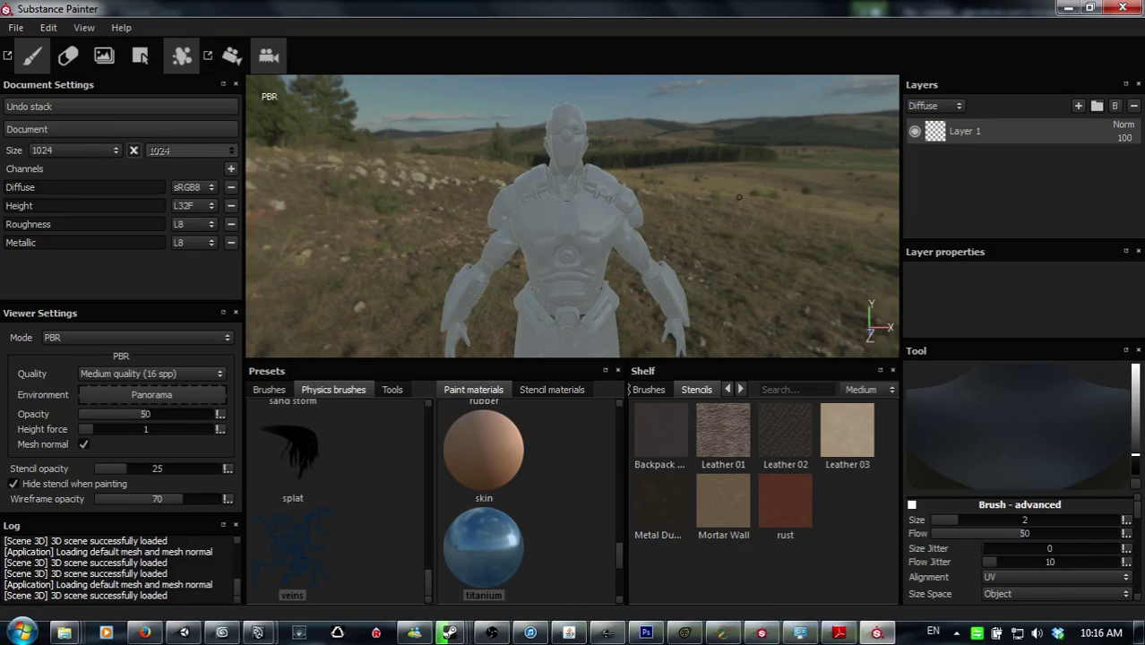
left_click_drag(748, 190, 740, 204, "alt")
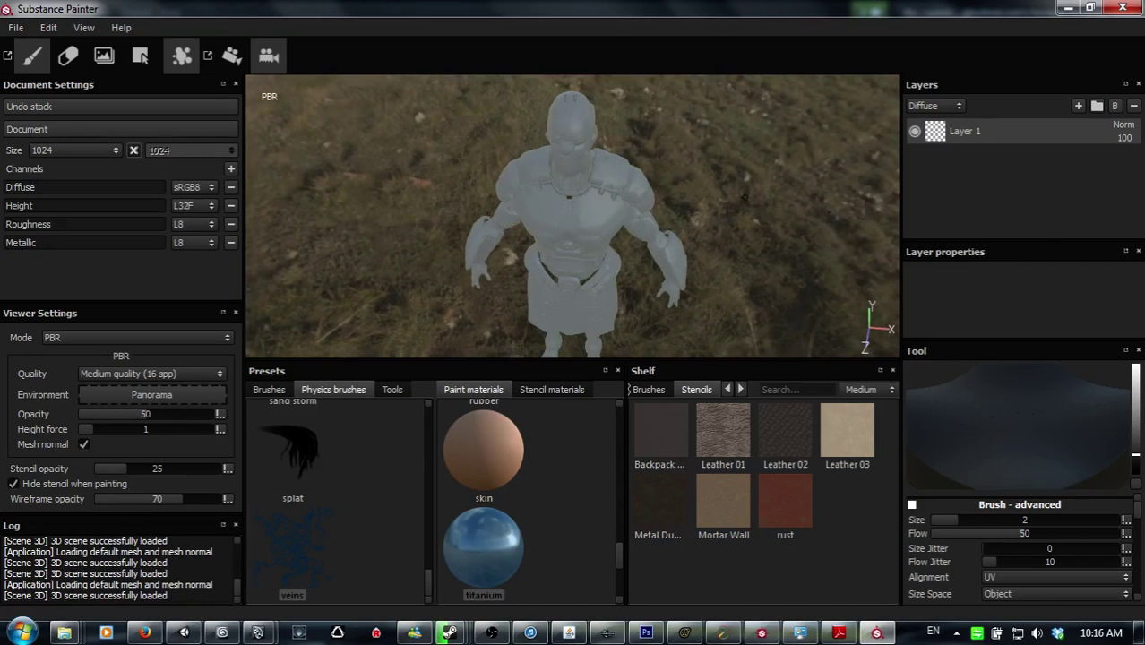
left_click_drag(718, 187, 772, 225, "alt")
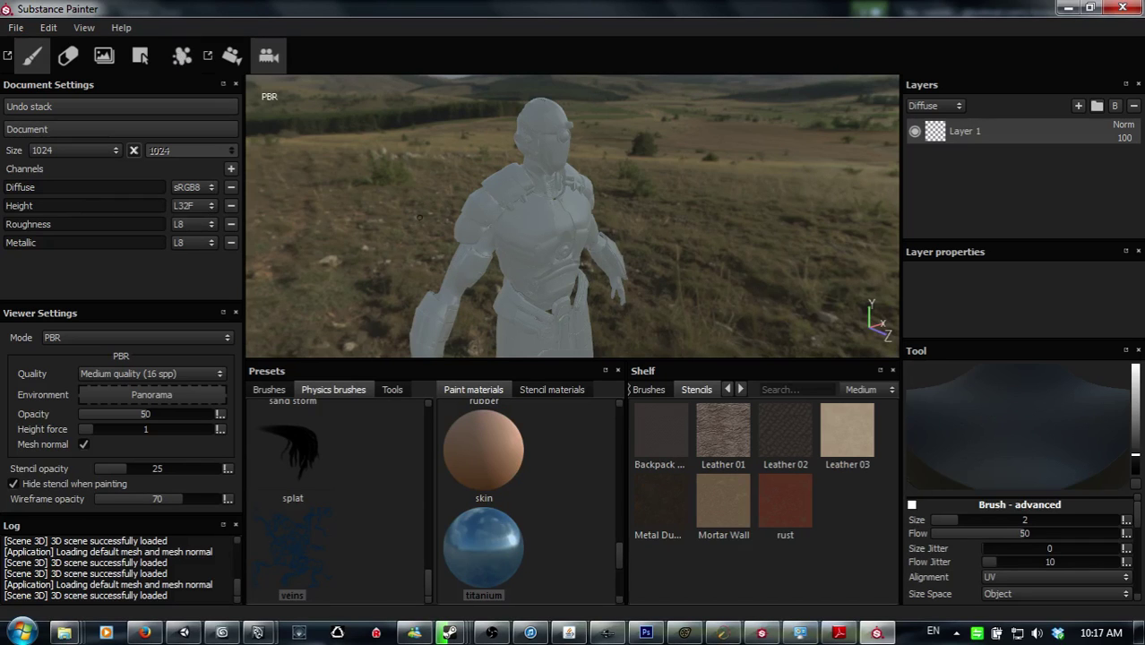
left_click_drag(413, 186, 688, 187, "alt")
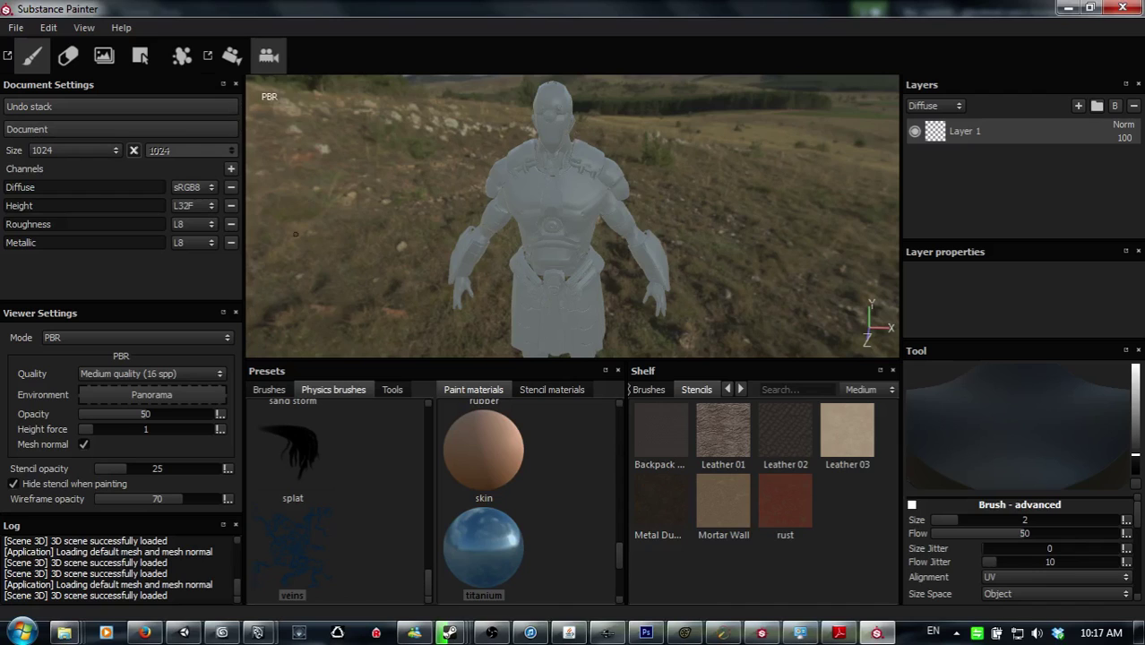
Step: Choose the artistic 1 brush preset and paint black strokes across the robot's chest and shoulder
left_click(278, 391)
scroll(336, 479, "up", 5)
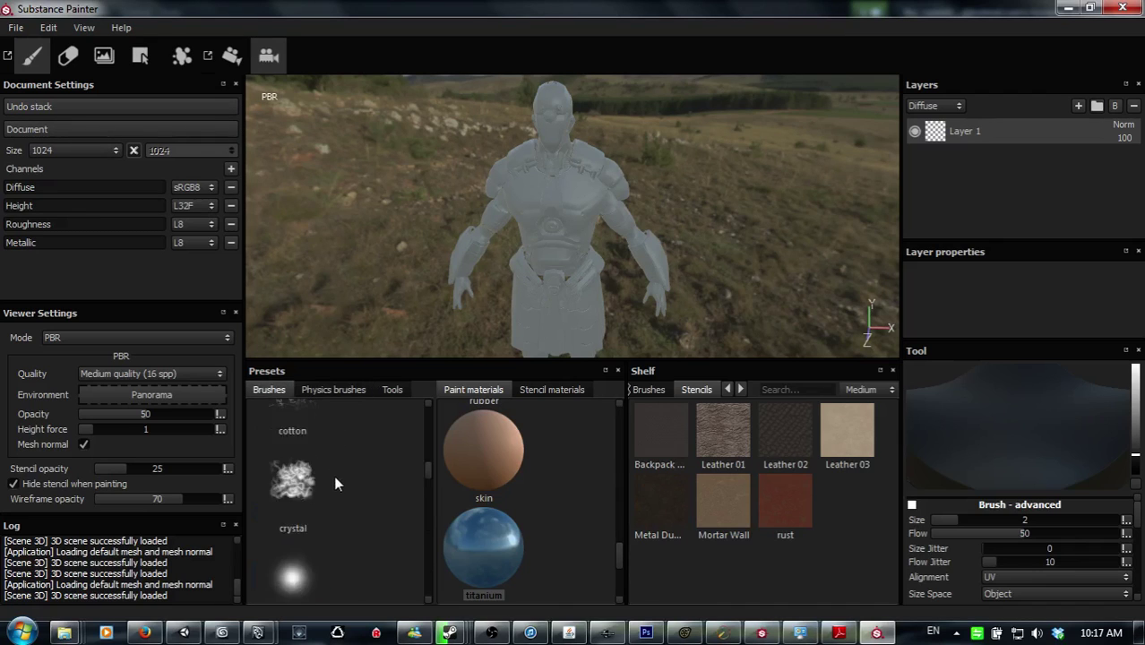
left_click(301, 454)
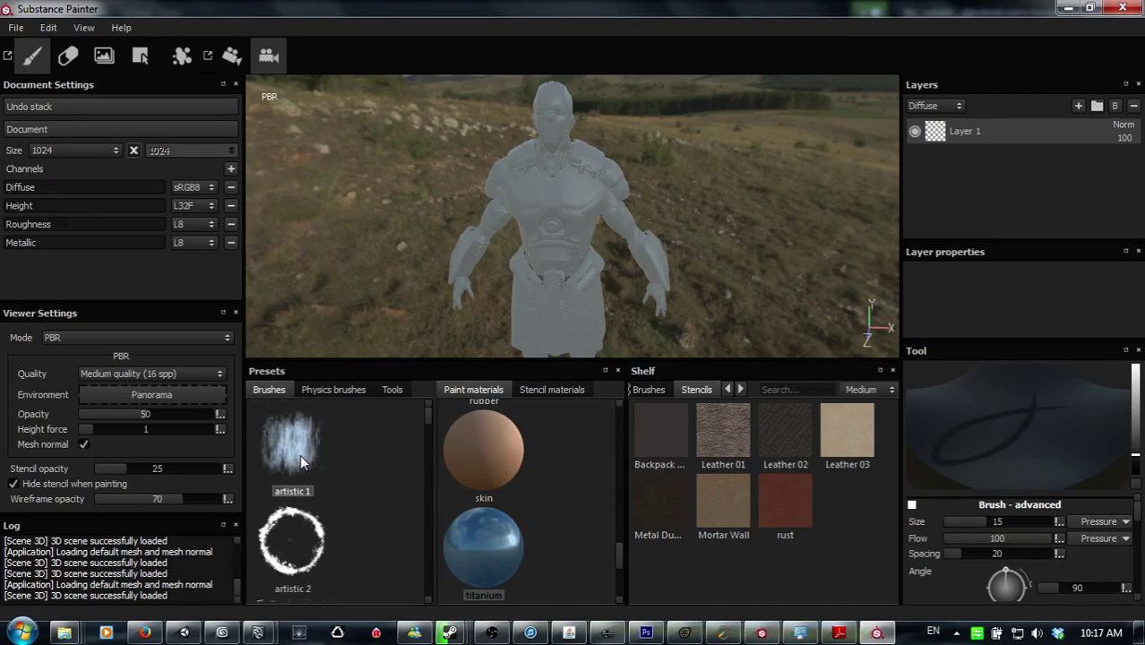
scroll(376, 471, "down", 8)
scroll(375, 474, "up", 8)
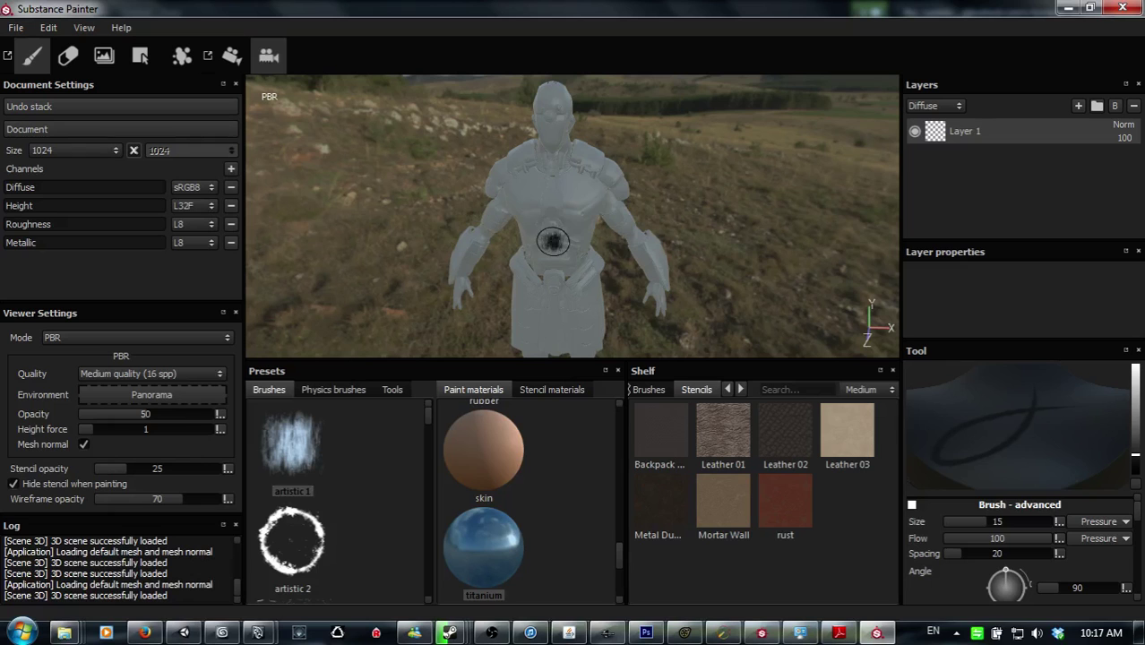
mouse_move(552, 235)
left_mouse_down()
mouse_move(560, 179)
mouse_move(529, 184)
mouse_move(511, 160)
mouse_move(513, 177)
mouse_move(439, 186)
left_mouse_up()
right_click_drag(465, 161, 494, 7, "alt")
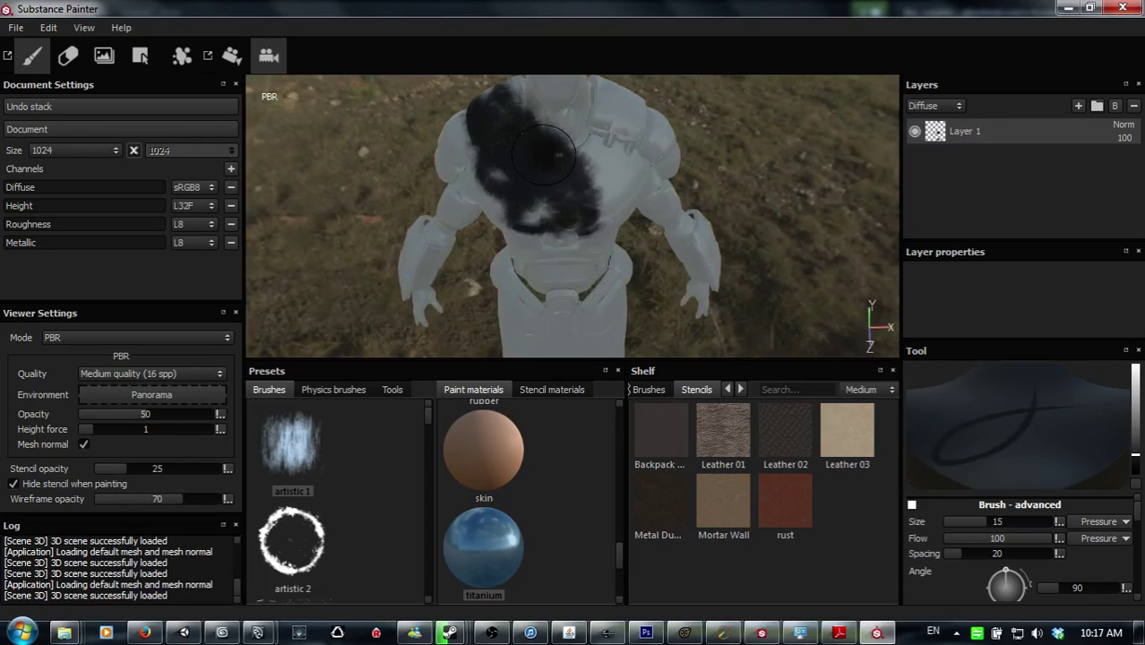
Step: Choose the artistic 4 brush preset and paint over the robot's upper chest and neck
middle_click_drag(548, 155, 562, 229, "alt")
left_click_drag(570, 242, 559, 228, "alt")
scroll(391, 502, "down", 2)
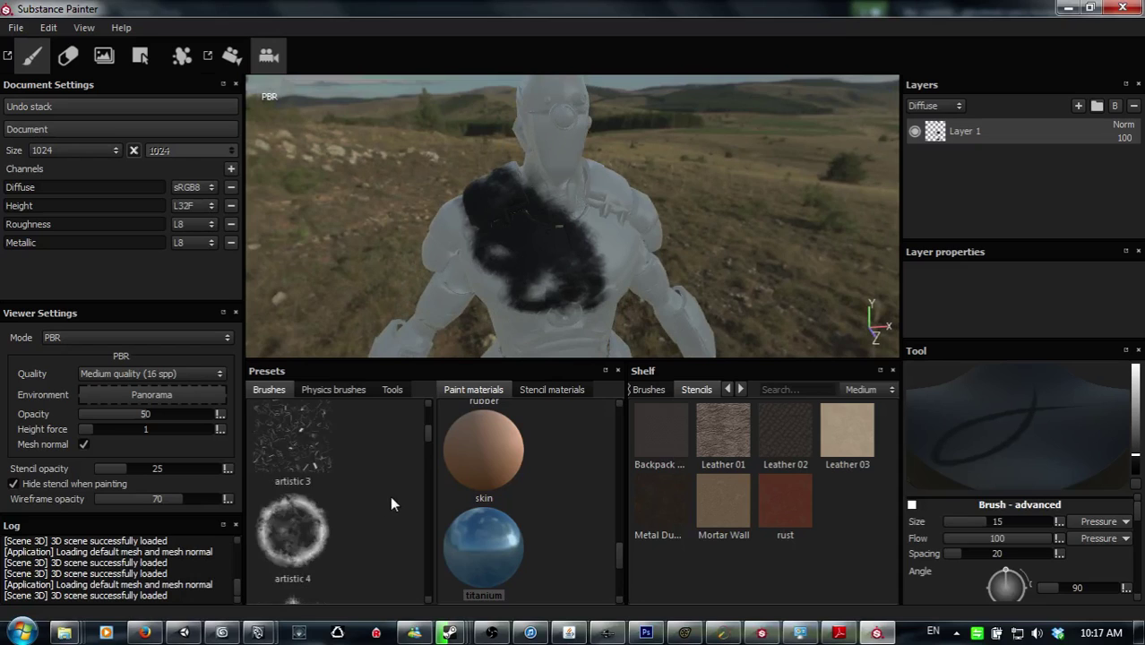
left_click(310, 531)
mouse_move(618, 258)
left_mouse_down()
mouse_move(542, 199)
mouse_move(577, 232)
left_mouse_up()
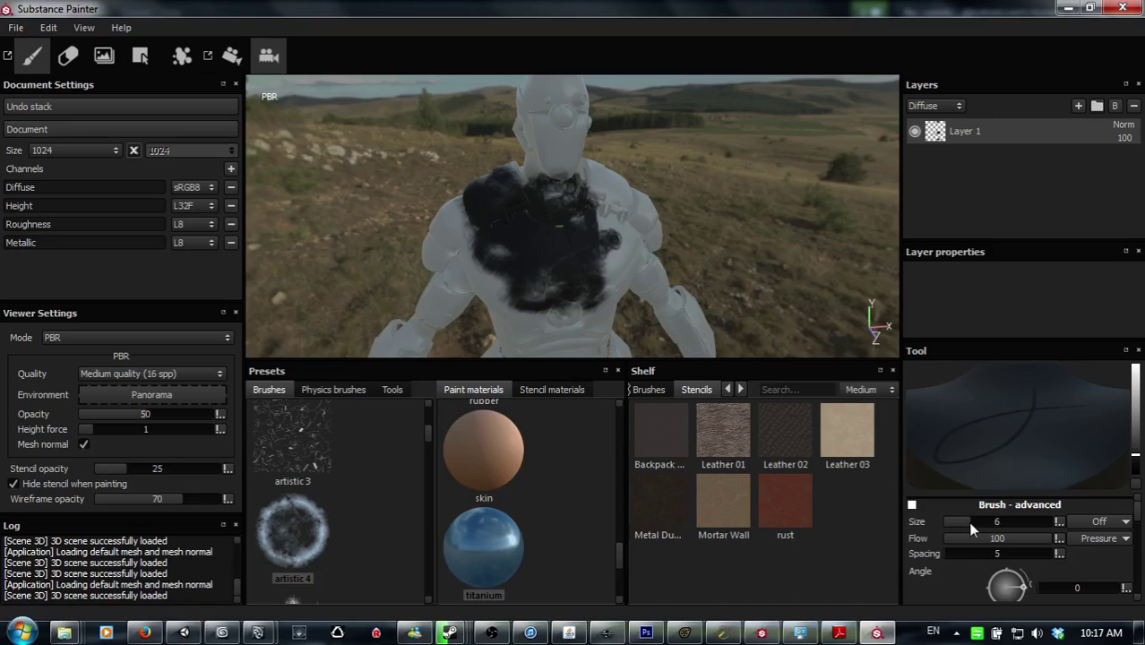
Step: Set the brush size to 18.5 and paint over the robot's neck, face and upper chest
left_click_drag(966, 526, 988, 522)
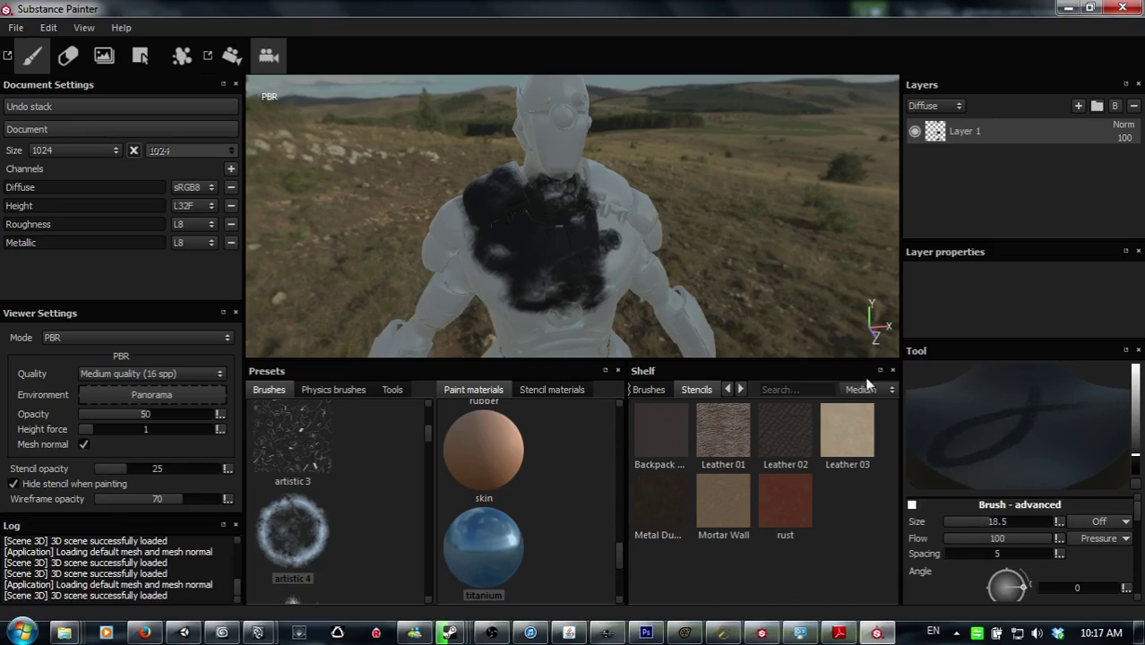
mouse_move(560, 202)
left_mouse_down()
mouse_move(551, 126)
mouse_move(677, 154)
mouse_move(645, 168)
mouse_move(692, 166)
mouse_move(668, 188)
mouse_move(647, 143)
mouse_move(722, 245)
mouse_move(632, 224)
mouse_move(644, 235)
mouse_move(647, 217)
left_mouse_up()
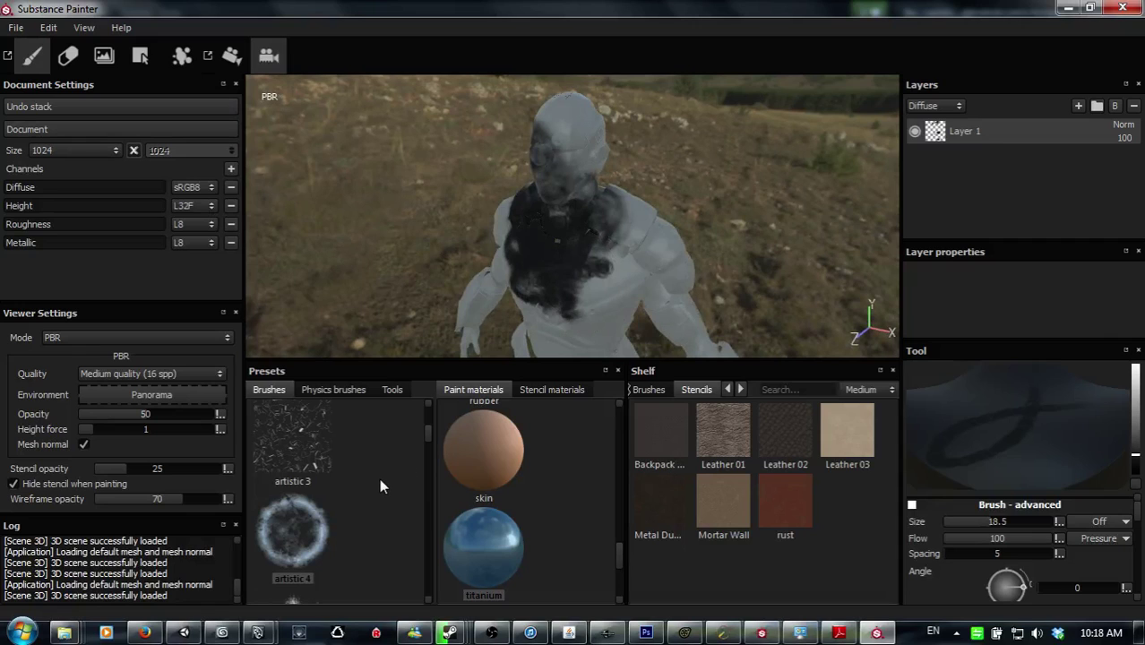
scroll(384, 476, "up", 2)
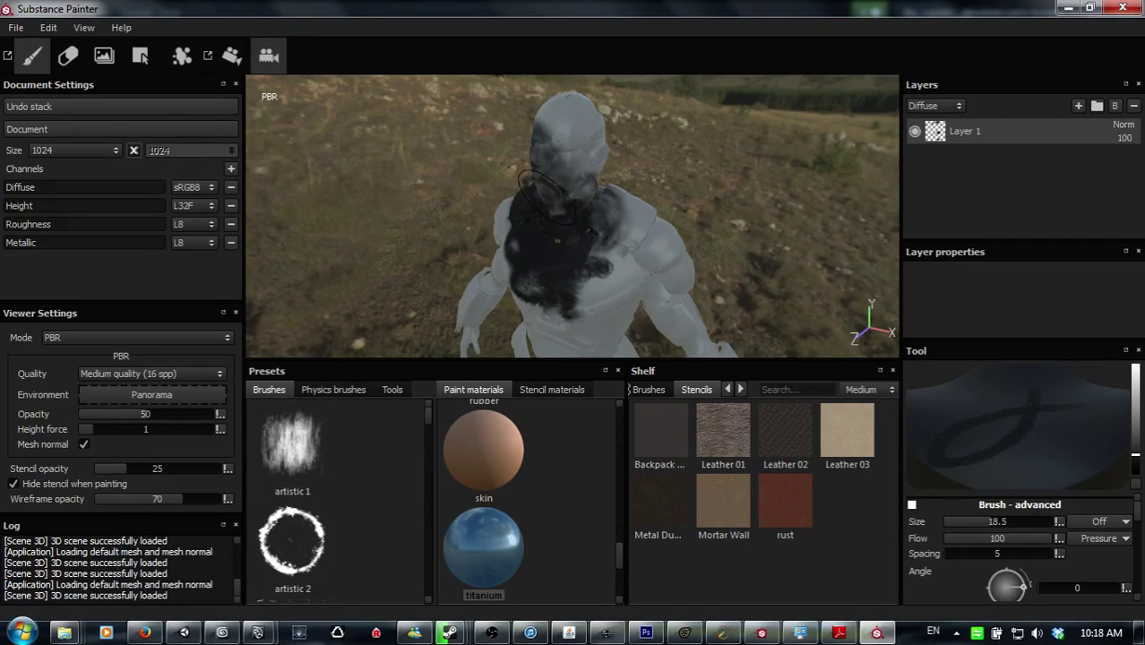
left_click_drag(434, 267, 457, 229, "alt")
Step: Enable the height channel in the brush's material, keeping diffuse, roughness and metallic active
scroll(1073, 548, "down", 4)
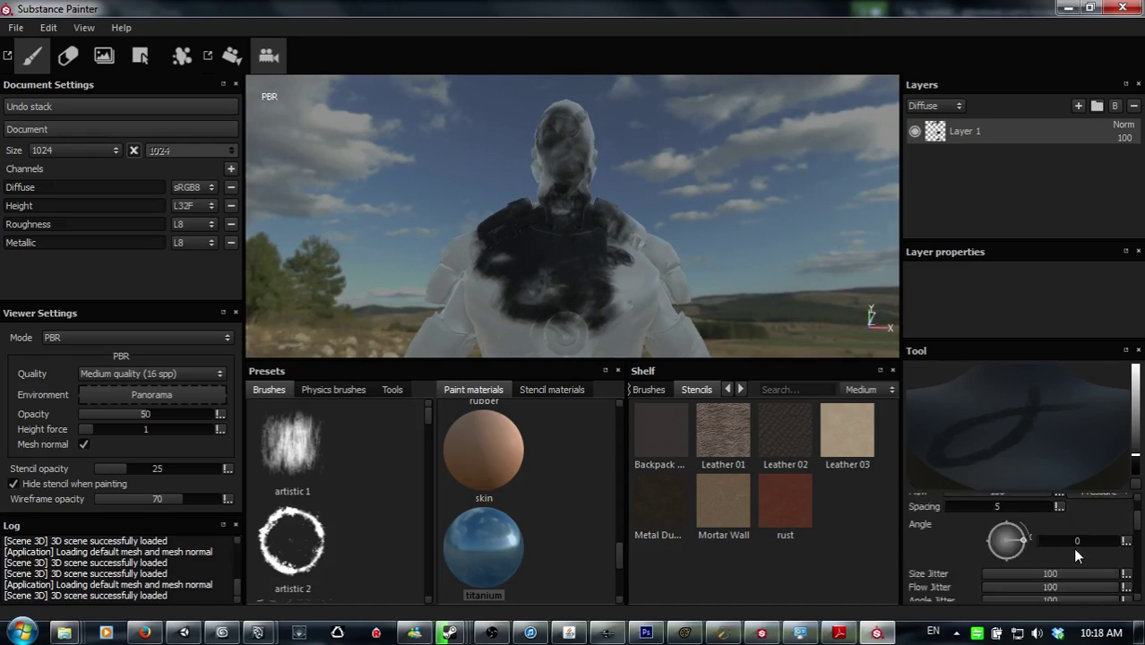
scroll(1056, 552, "down", 4)
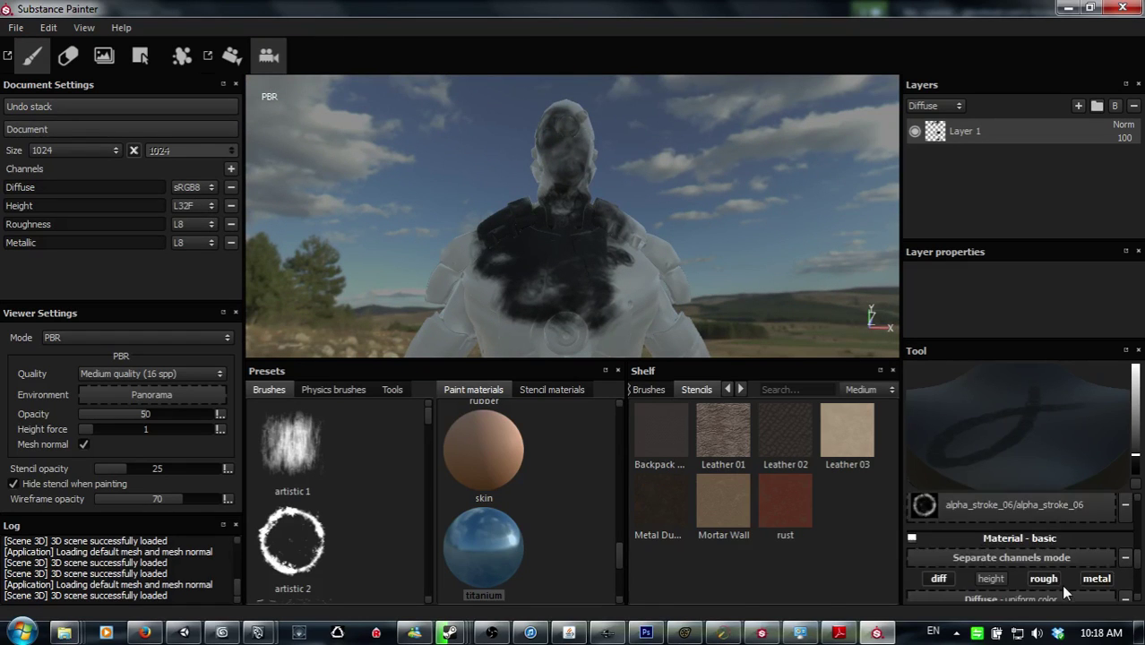
left_click(991, 578)
scroll(948, 576, "down", 1)
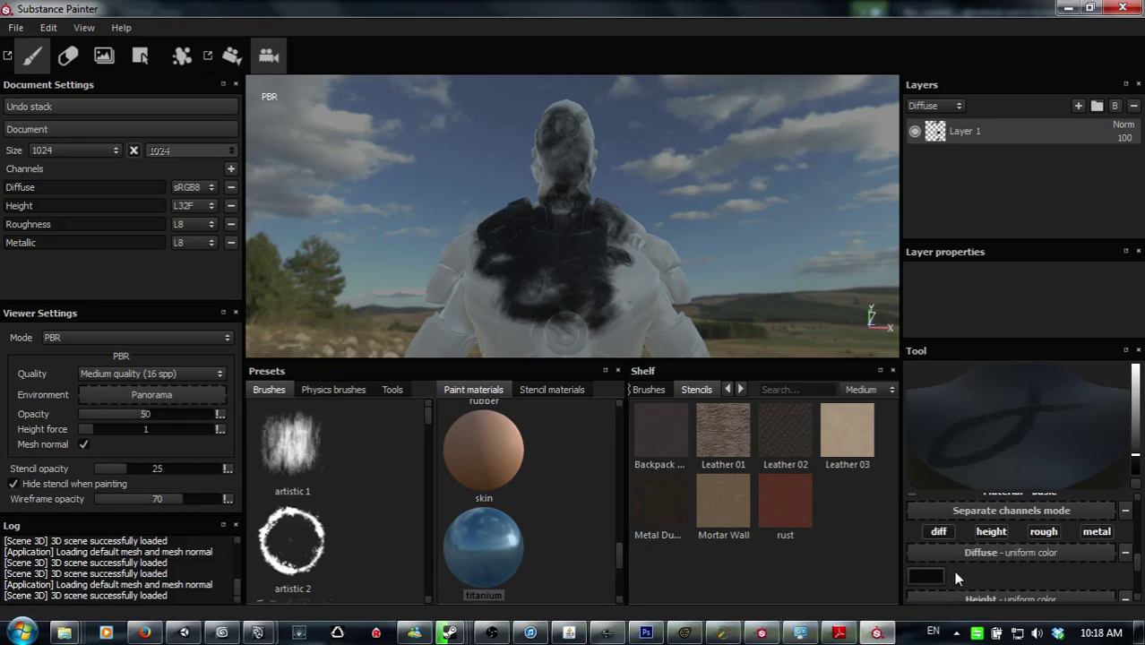
left_click(983, 554)
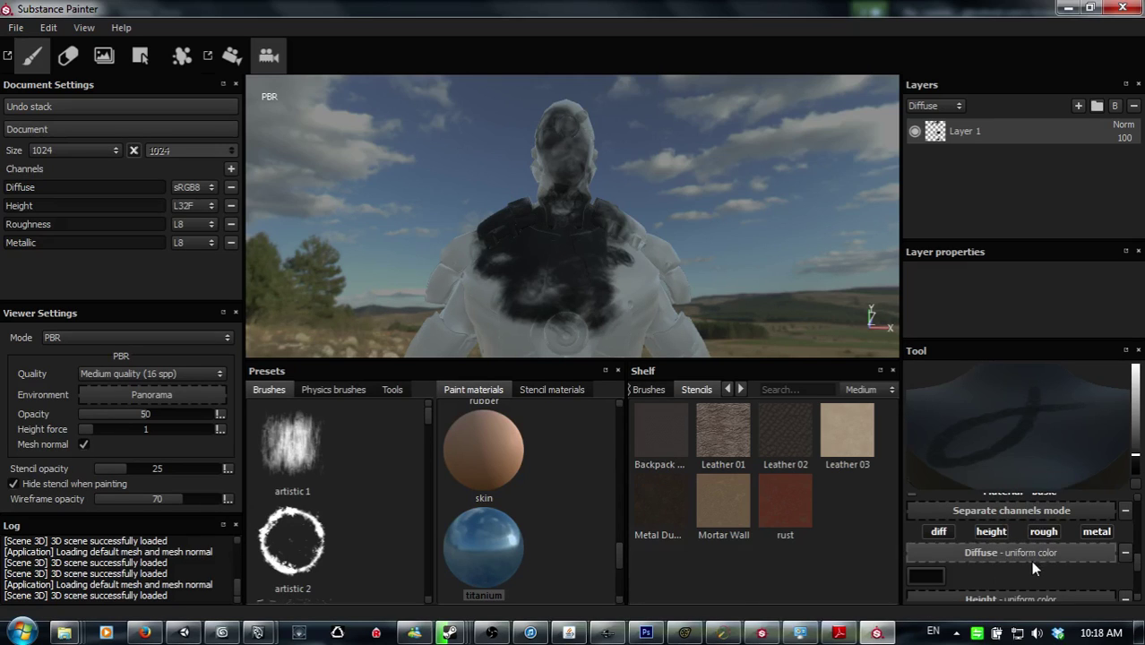
left_click(997, 532)
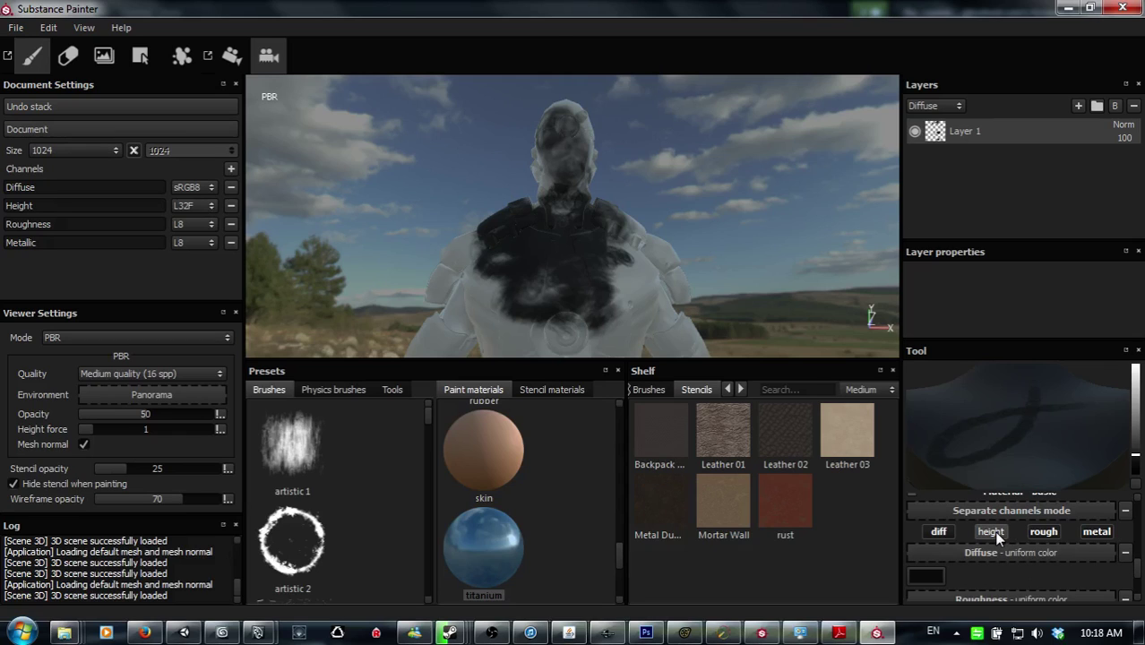
left_click(996, 532)
left_click(1042, 536)
left_click(1080, 531)
Step: Set the brush's diffuse color to bright red and paint a patch on the robot's chest
left_click(933, 570)
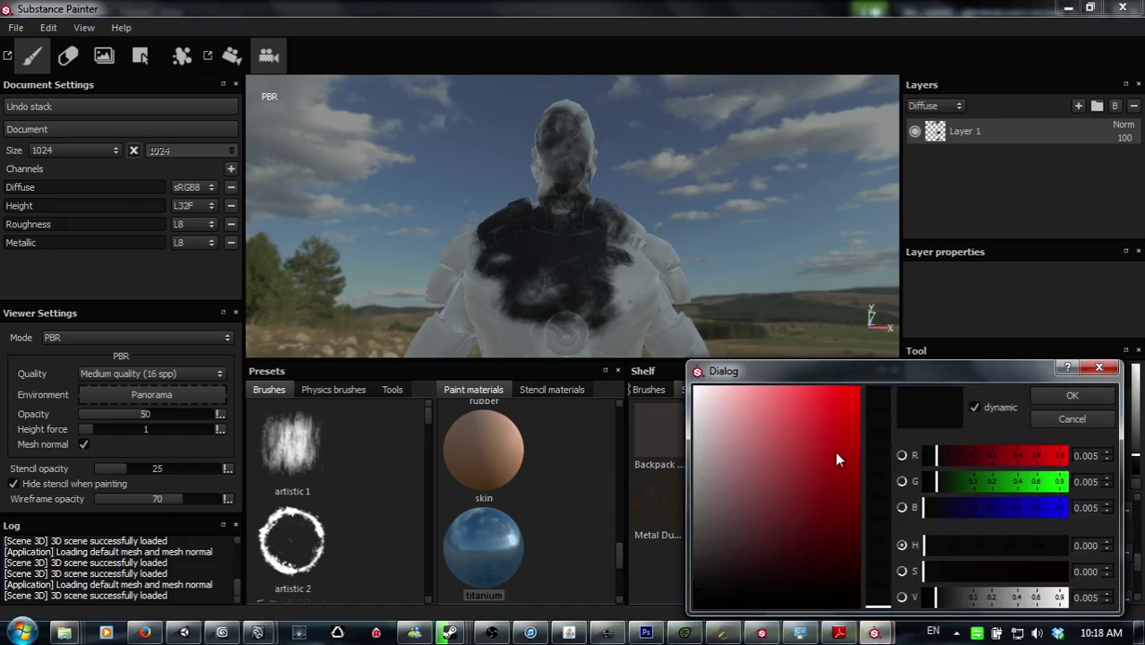
left_click_drag(836, 450, 898, 382)
left_click(1049, 395)
mouse_move(667, 288)
left_mouse_down()
mouse_move(628, 269)
mouse_move(605, 274)
left_mouse_up()
mouse_move(792, 231)
left_mouse_down("alt")
mouse_move(729, 248)
mouse_move(588, 247)
mouse_move(633, 276)
left_mouse_up("alt")
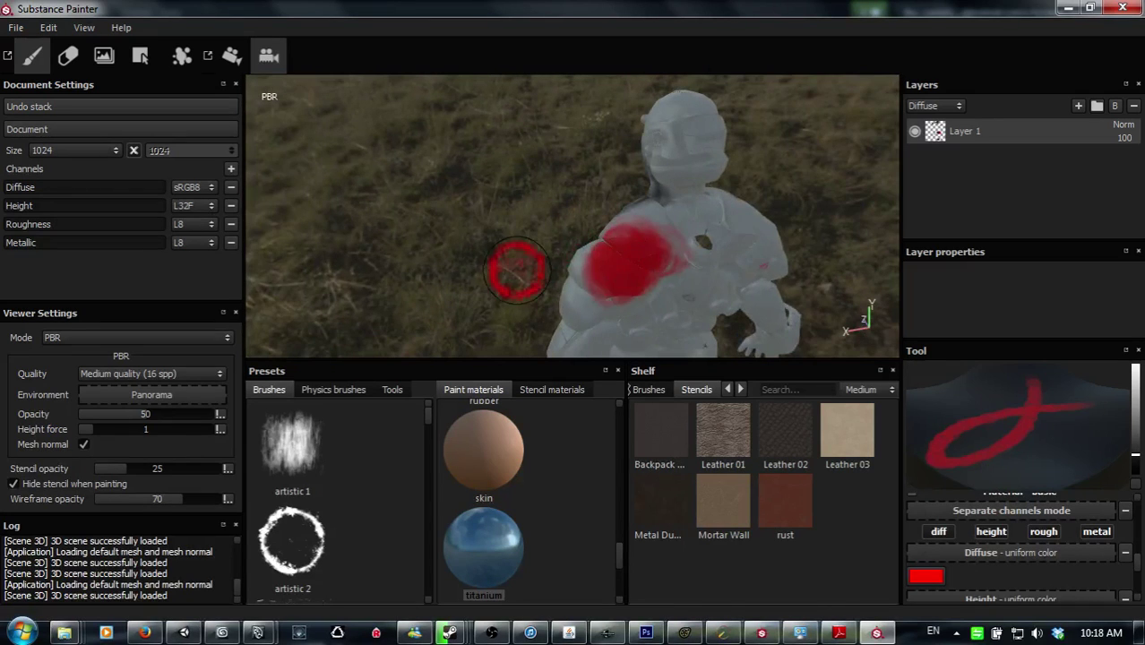
left_click_drag(516, 271, 698, 267, "alt")
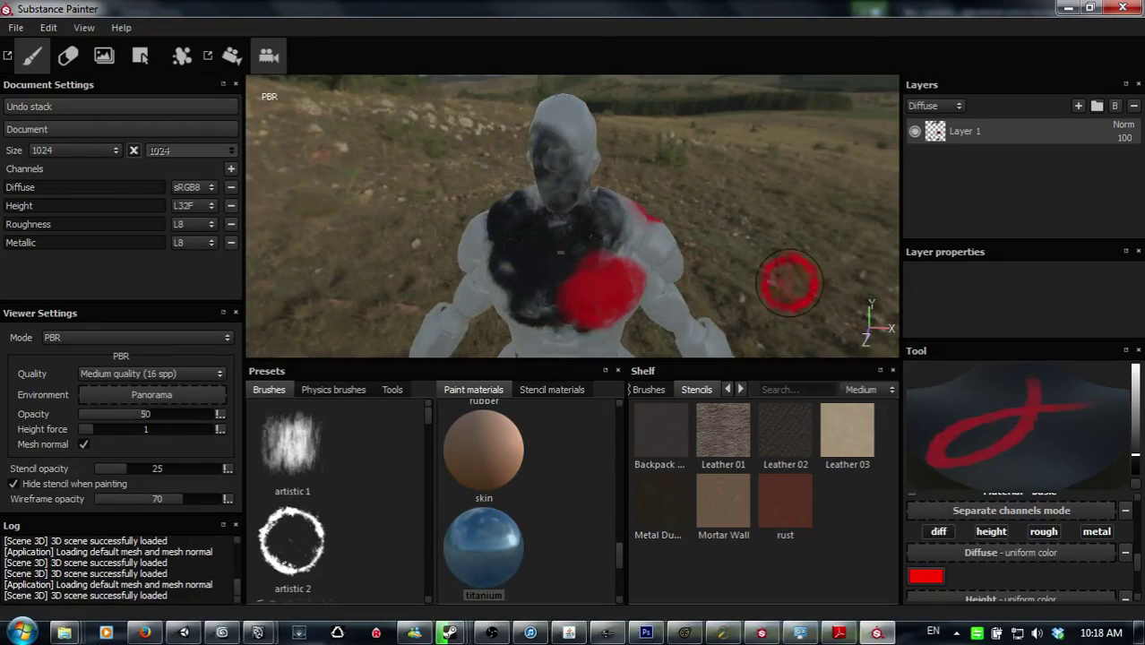
mouse_move(785, 274)
left_mouse_down("alt")
mouse_move(735, 270)
mouse_move(768, 263)
left_mouse_up("alt")
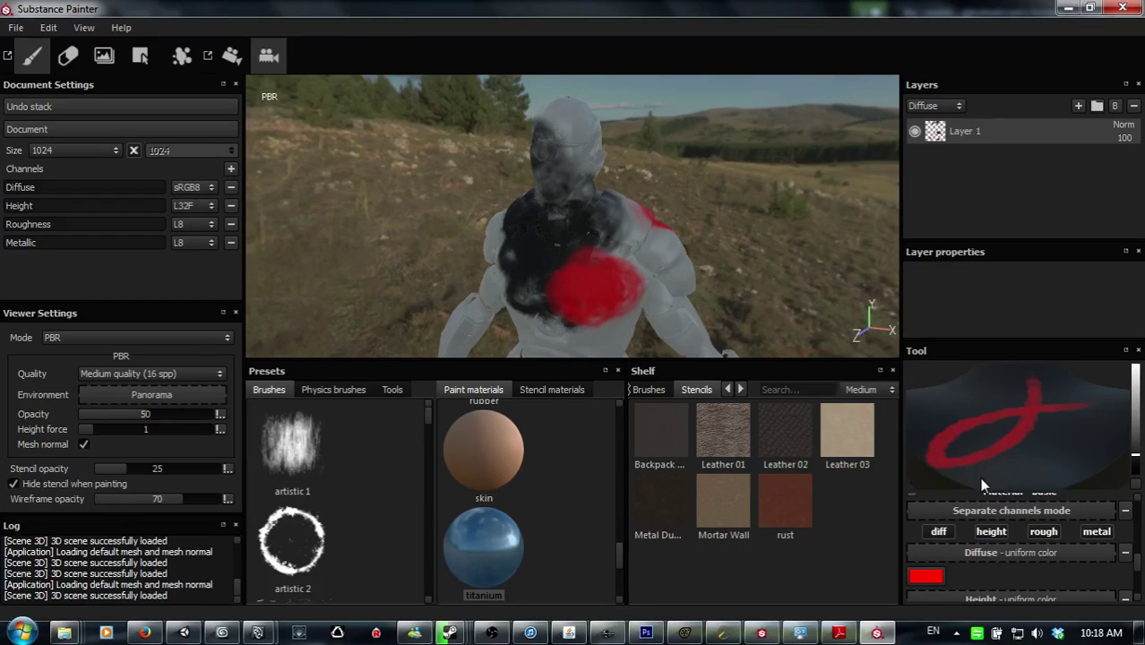
Step: Set the brush material's height to about 0.6 and paint red over the robot's chest, neck and face
left_click(940, 533)
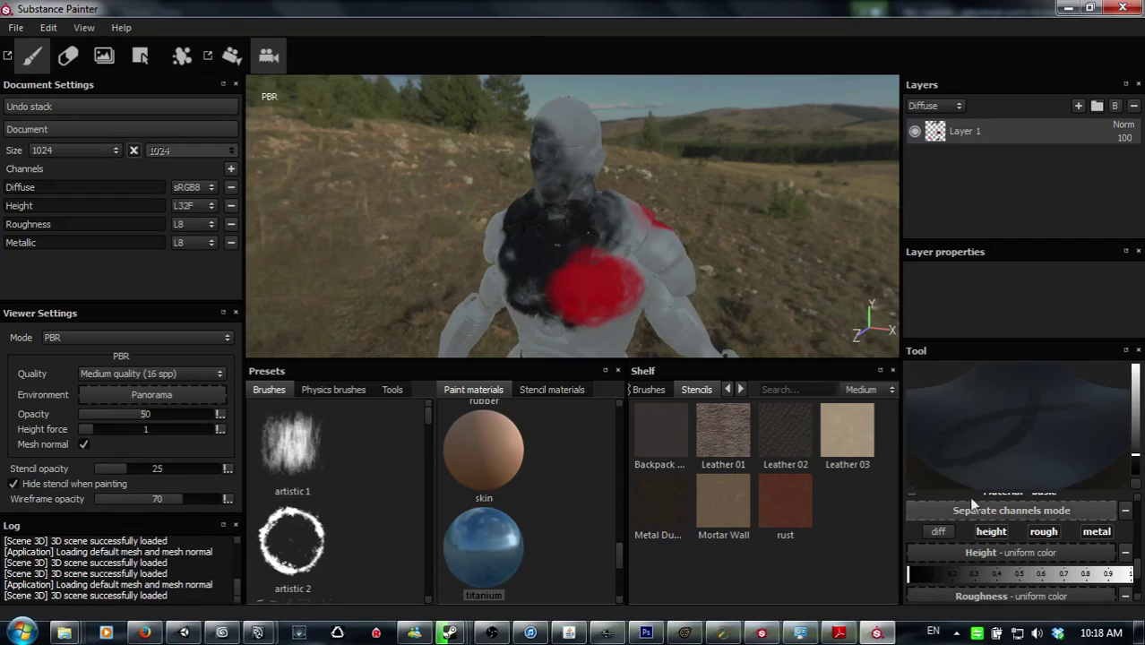
left_click(938, 531)
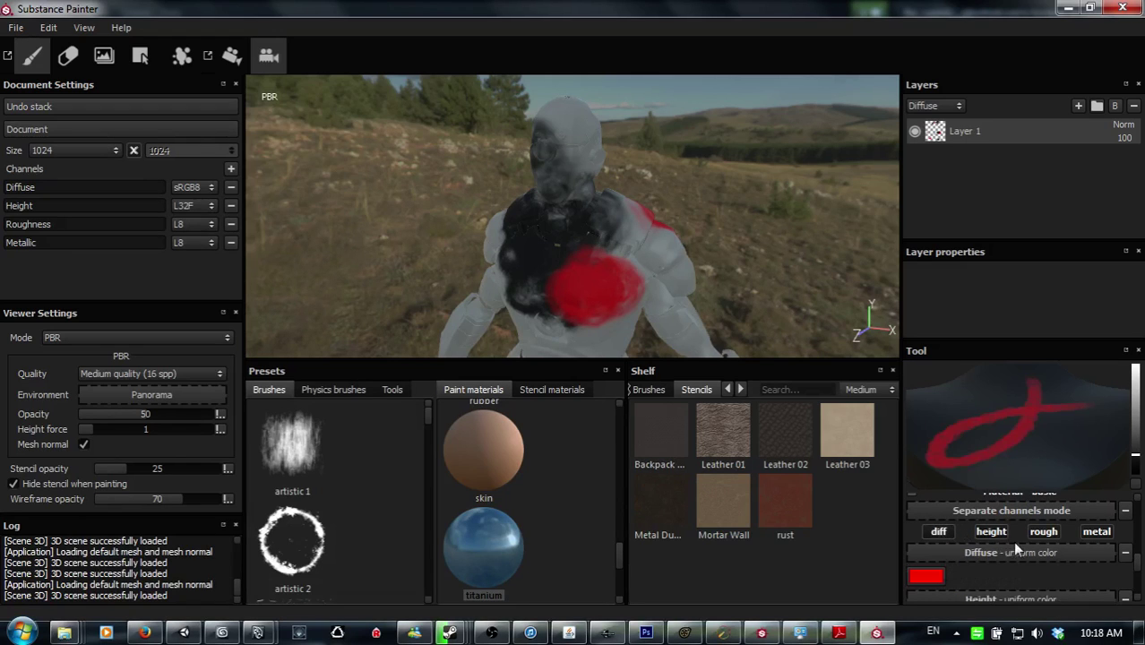
scroll(986, 551, "down", 1)
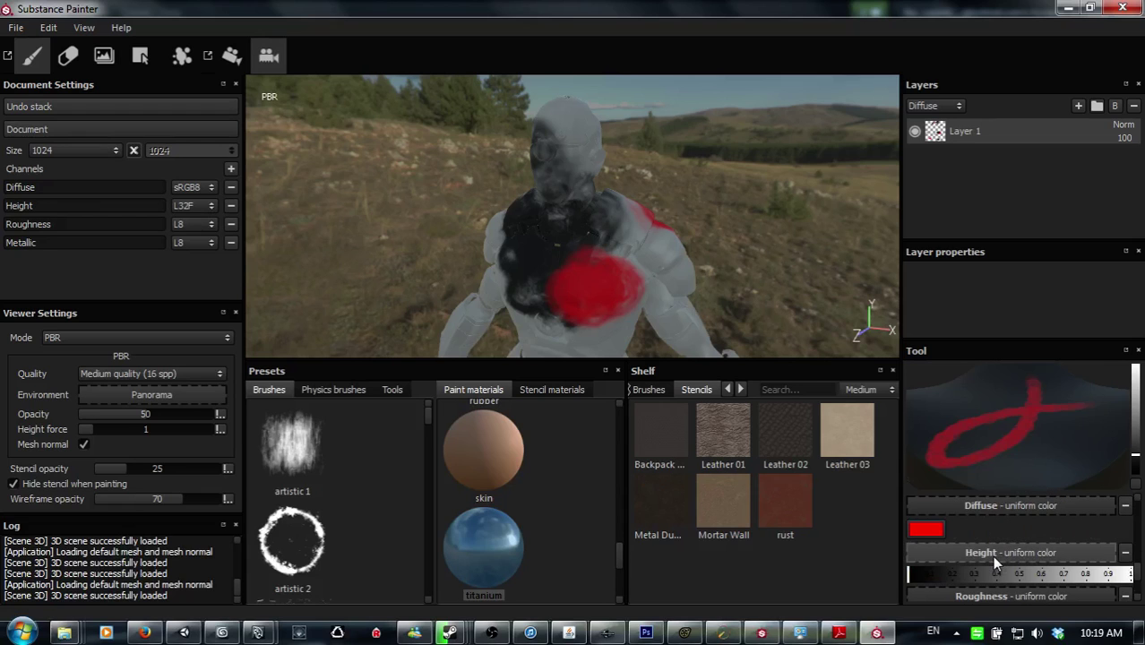
scroll(995, 553, "down", 1)
left_click_drag(977, 528, 1042, 527)
mouse_move(677, 320)
left_mouse_down()
mouse_move(609, 235)
mouse_move(557, 240)
mouse_move(538, 211)
mouse_move(565, 143)
left_mouse_up()
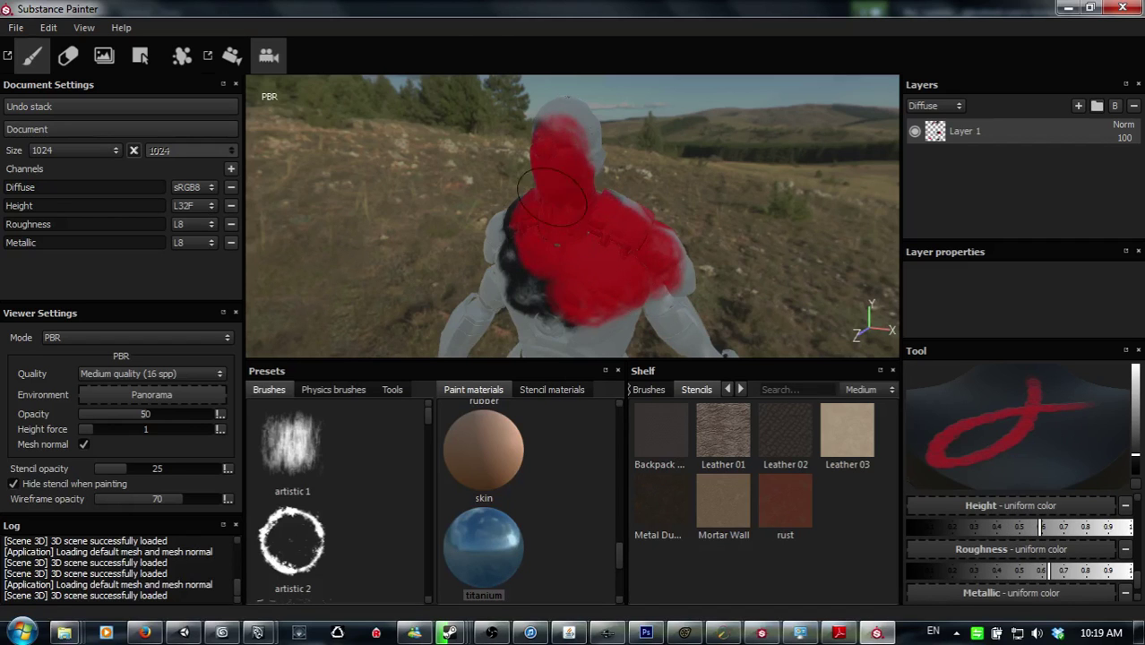
mouse_move(768, 208)
left_mouse_down("alt")
mouse_move(669, 225)
mouse_move(818, 211)
left_mouse_up("alt")
right_click(344, 163)
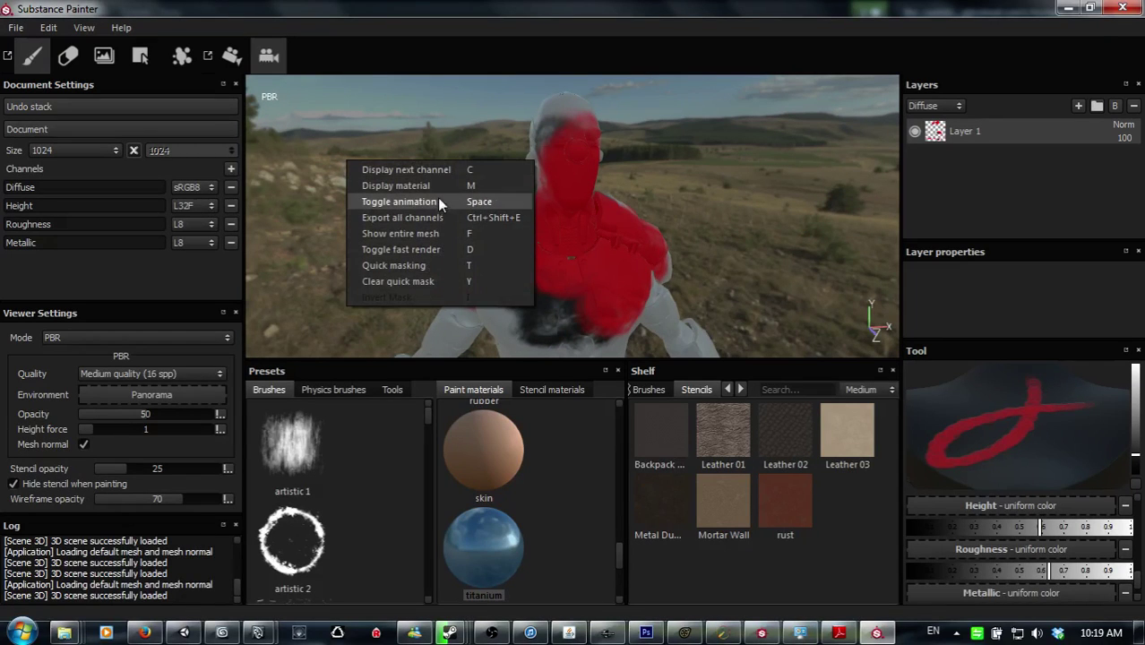
left_click(238, 403)
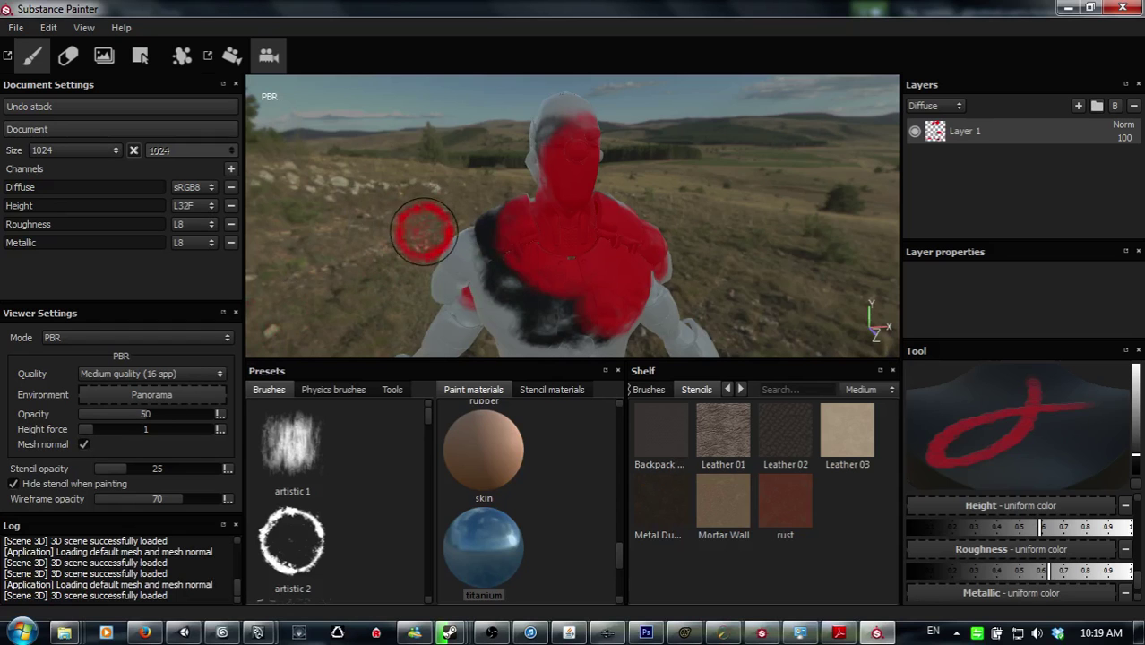
Step: Set the brush material's height to about 0.85 and paint red over the side of the robot's head and neck
mouse_move(416, 220)
left_mouse_down("alt")
mouse_move(474, 206)
mouse_move(529, 237)
mouse_move(417, 263)
mouse_move(379, 222)
mouse_move(383, 230)
left_mouse_up("alt")
mouse_move(455, 228)
left_mouse_down("alt")
mouse_move(455, 115)
mouse_move(476, 174)
mouse_move(539, 141)
mouse_move(553, 156)
mouse_move(578, 156)
mouse_move(574, 165)
left_mouse_up("alt")
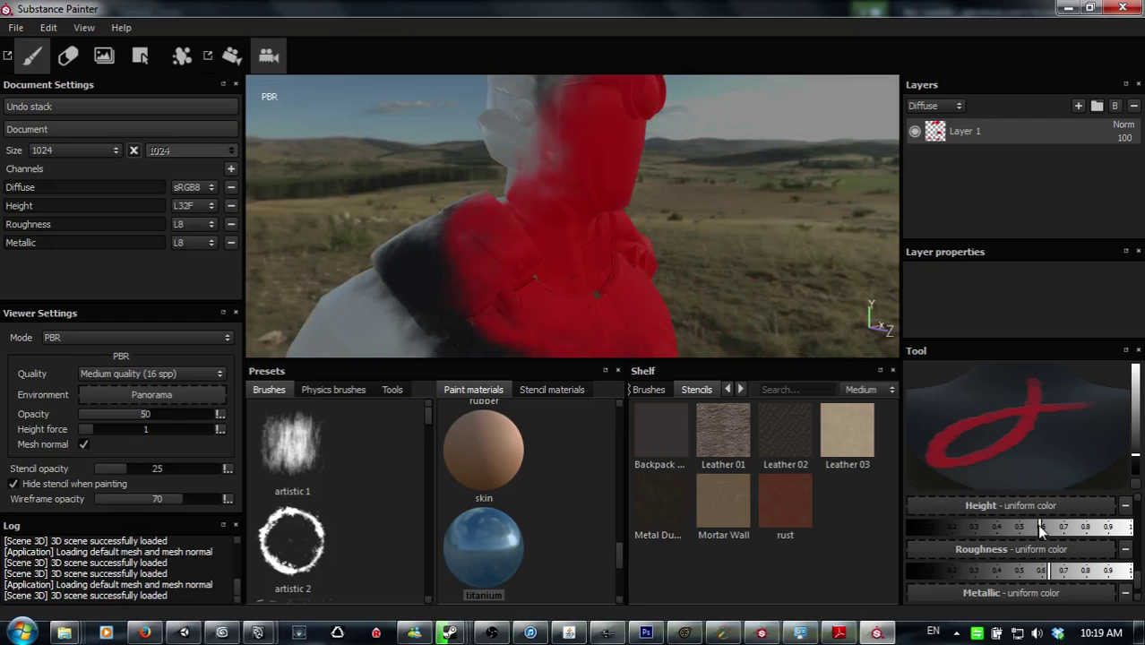
mouse_move(567, 243)
left_mouse_down()
mouse_move(551, 133)
mouse_move(434, 268)
mouse_move(498, 225)
mouse_move(573, 225)
mouse_move(547, 202)
mouse_move(544, 215)
left_mouse_up()
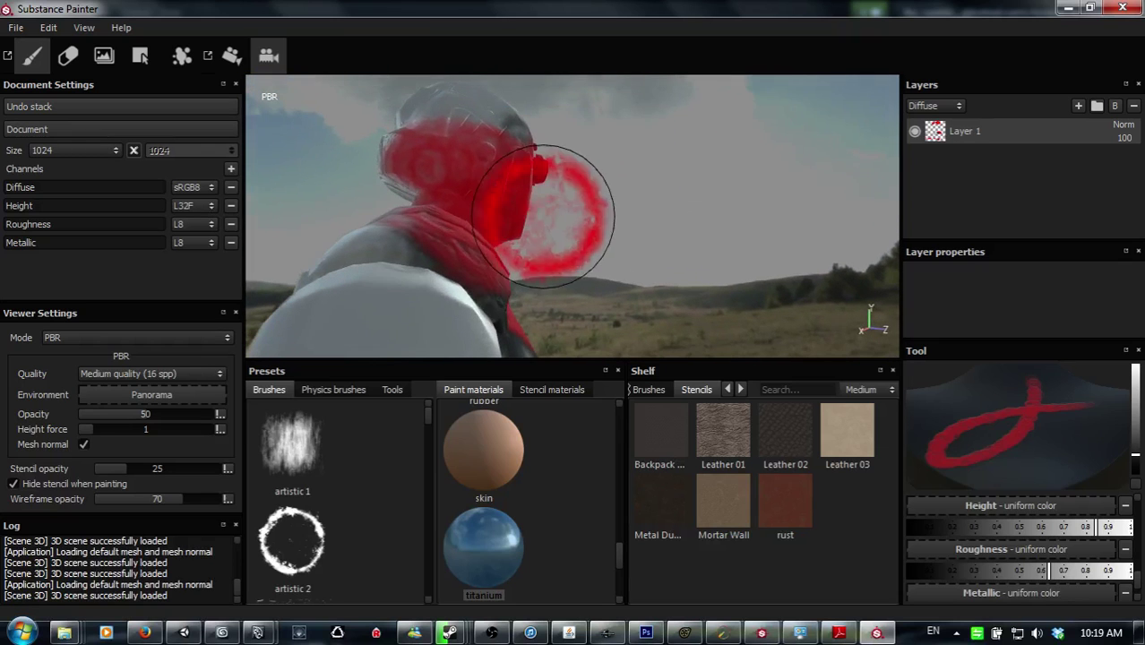
mouse_move(672, 228)
left_mouse_down("alt")
mouse_move(556, 260)
mouse_move(618, 255)
left_mouse_up("alt")
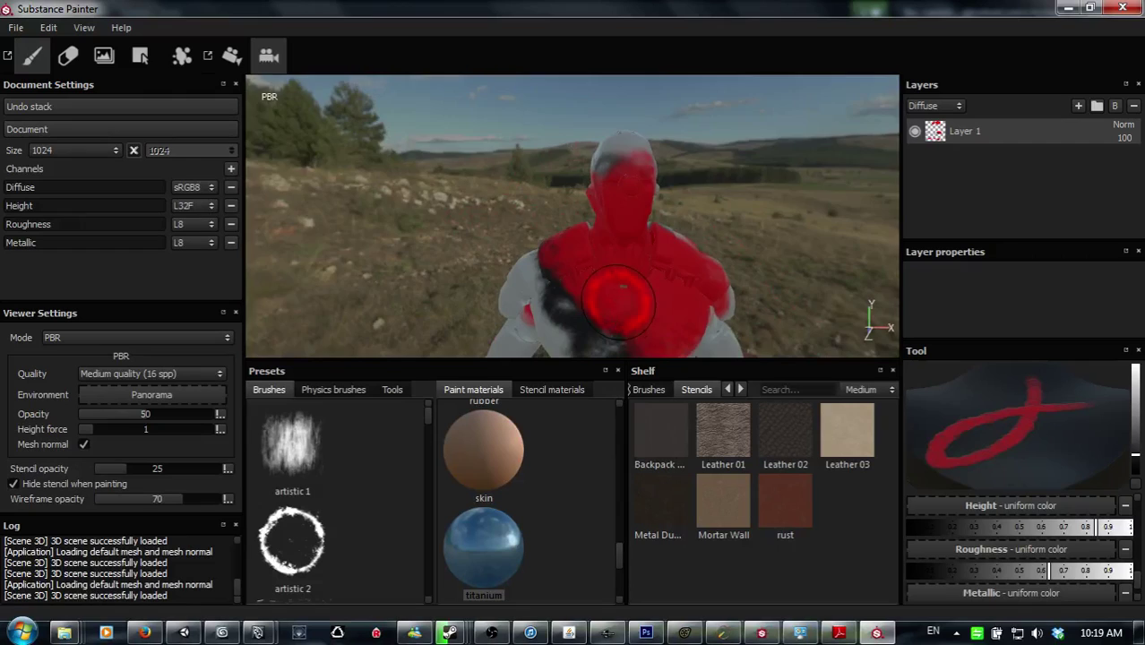
Step: Set the brush material's roughness to about 0.2 and metallic to 0, and paint red over the robot's right shoulder and upper arm
mouse_move(614, 302)
left_mouse_down("alt")
mouse_move(657, 300)
mouse_move(813, 333)
left_mouse_up("alt")
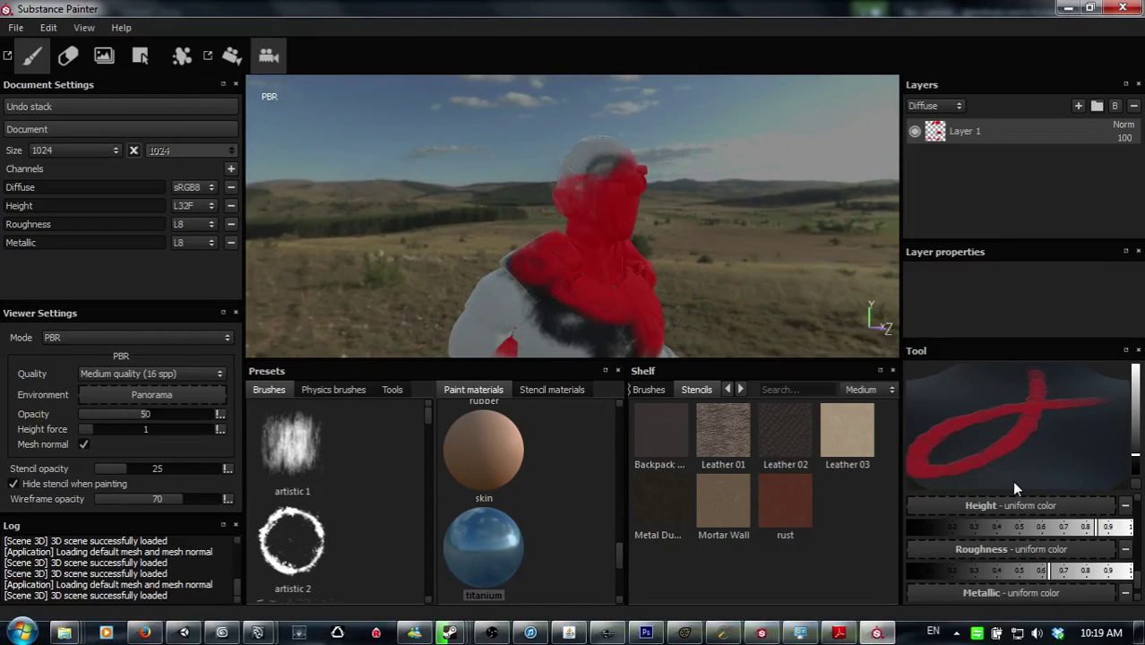
scroll(1053, 532, "down", 1)
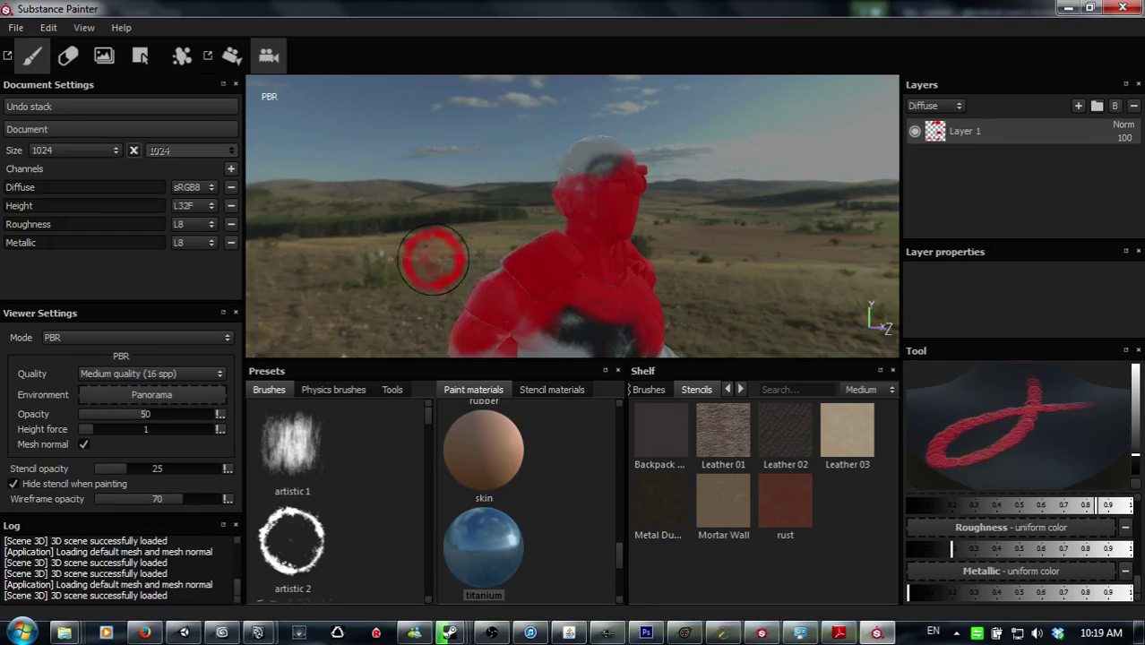
mouse_move(433, 259)
left_mouse_down("alt")
mouse_move(512, 269)
mouse_move(547, 204)
mouse_move(537, 174)
mouse_move(581, 208)
mouse_move(567, 174)
mouse_move(646, 188)
mouse_move(621, 210)
mouse_move(519, 180)
mouse_move(578, 199)
left_mouse_up("alt")
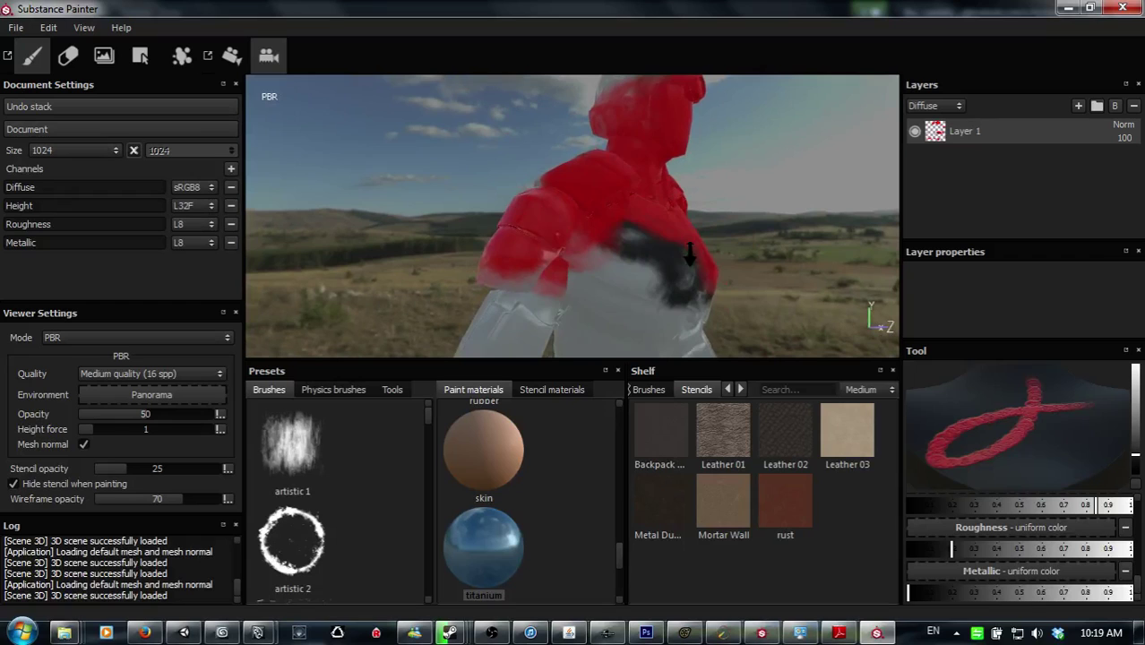
Step: Set the brush material's metallic value to about 0.4 and paint red on the robot's side below the right arm
right_click_drag(690, 255, 695, 310, "alt")
left_click_drag(975, 593, 997, 593)
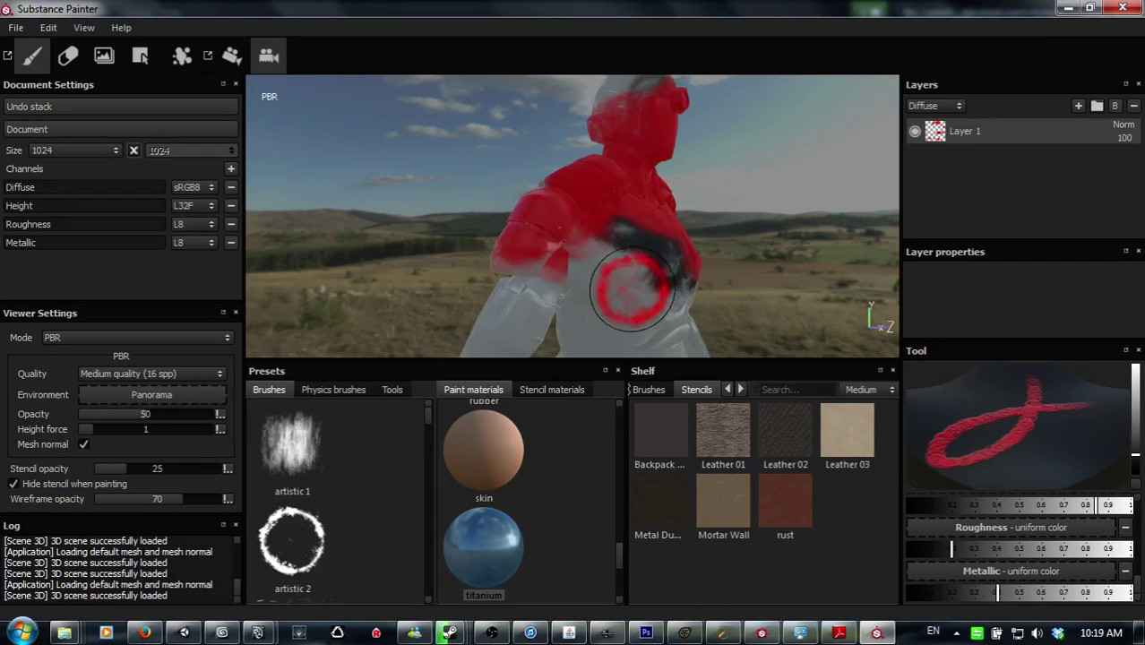
left_click_drag(630, 291, 586, 287)
mouse_move(678, 303)
left_mouse_down("alt")
mouse_move(678, 266)
mouse_move(688, 267)
mouse_move(652, 222)
mouse_move(667, 265)
left_mouse_up("alt")
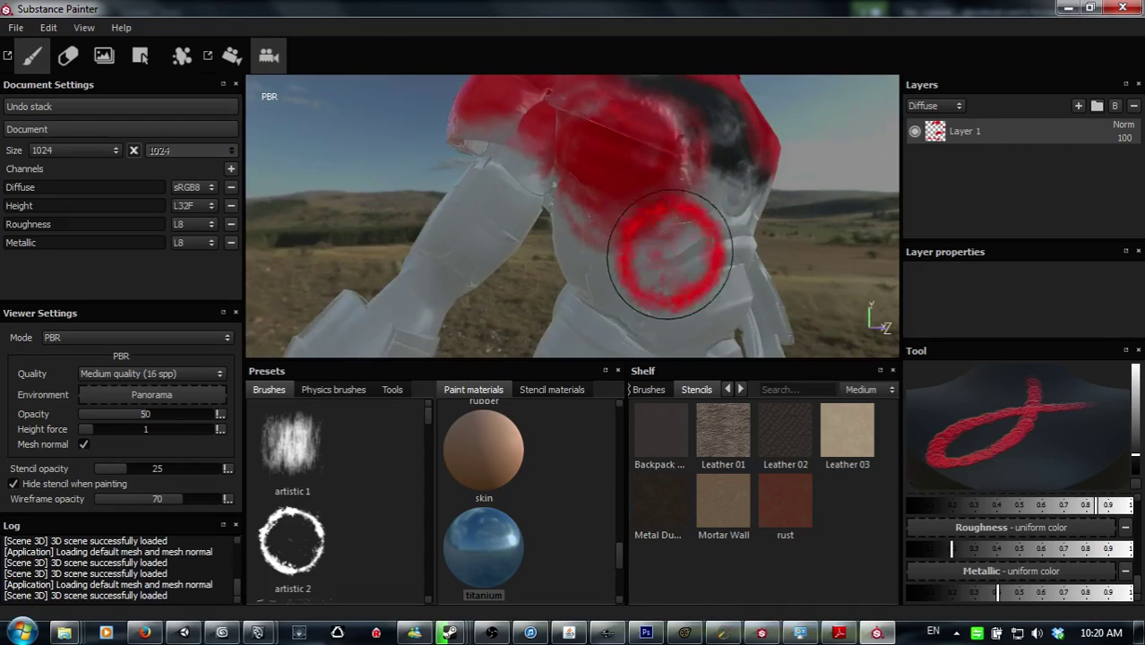
Step: Set the brush material's metallic value to 1 and paint a red patch on the robot's abdomen
right_click_drag(667, 266, 674, 351, "alt")
mouse_move(770, 213)
left_mouse_down("alt")
mouse_move(719, 185)
mouse_move(789, 251)
mouse_move(767, 273)
mouse_move(733, 249)
mouse_move(825, 249)
mouse_move(813, 264)
mouse_move(814, 201)
left_mouse_up("alt")
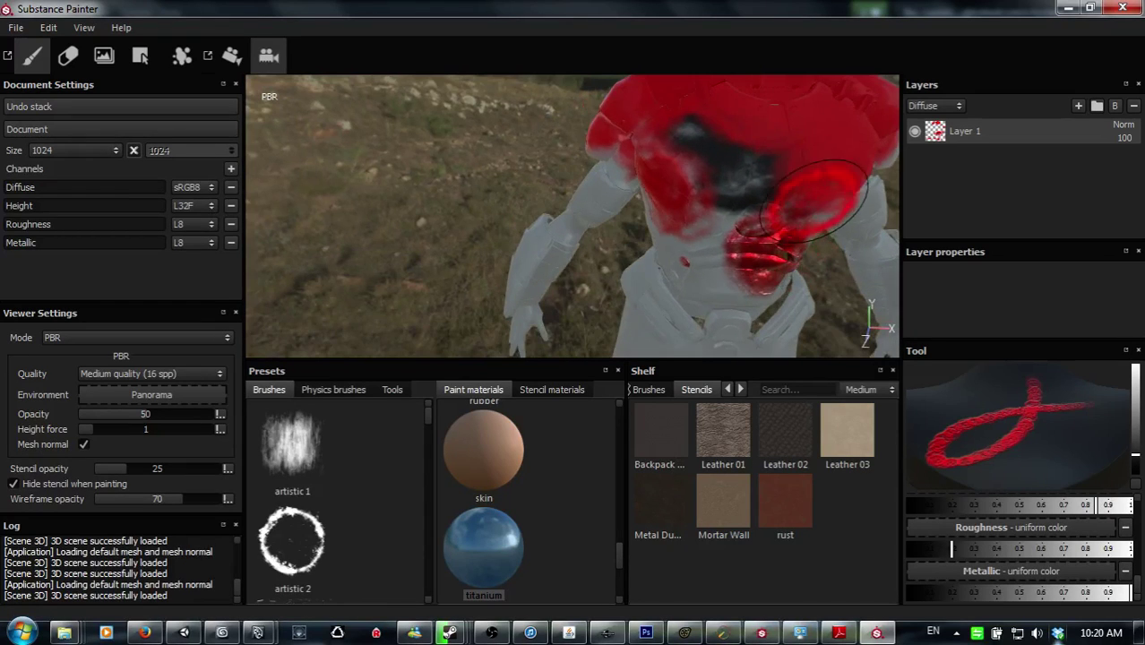
middle_click_drag(814, 201, 685, 328, "alt")
right_click_drag(768, 197, 739, 326, "alt")
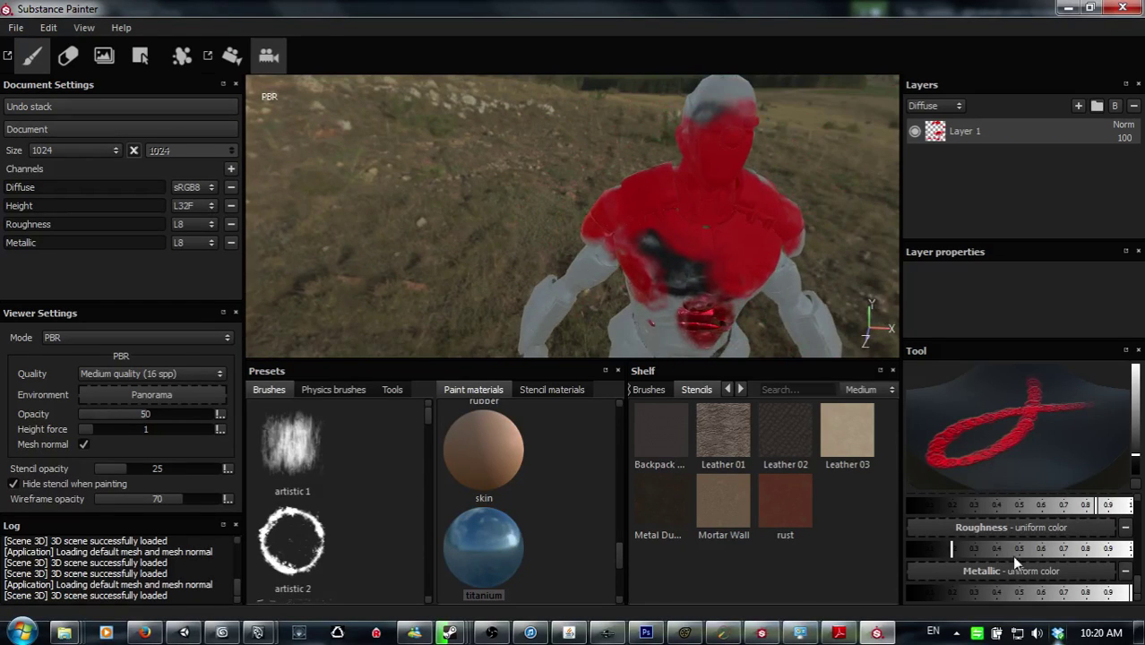
Step: Lower the brush material's metallic value to about 0.15 and choose the burn preset from the physics brushes
left_click(942, 592)
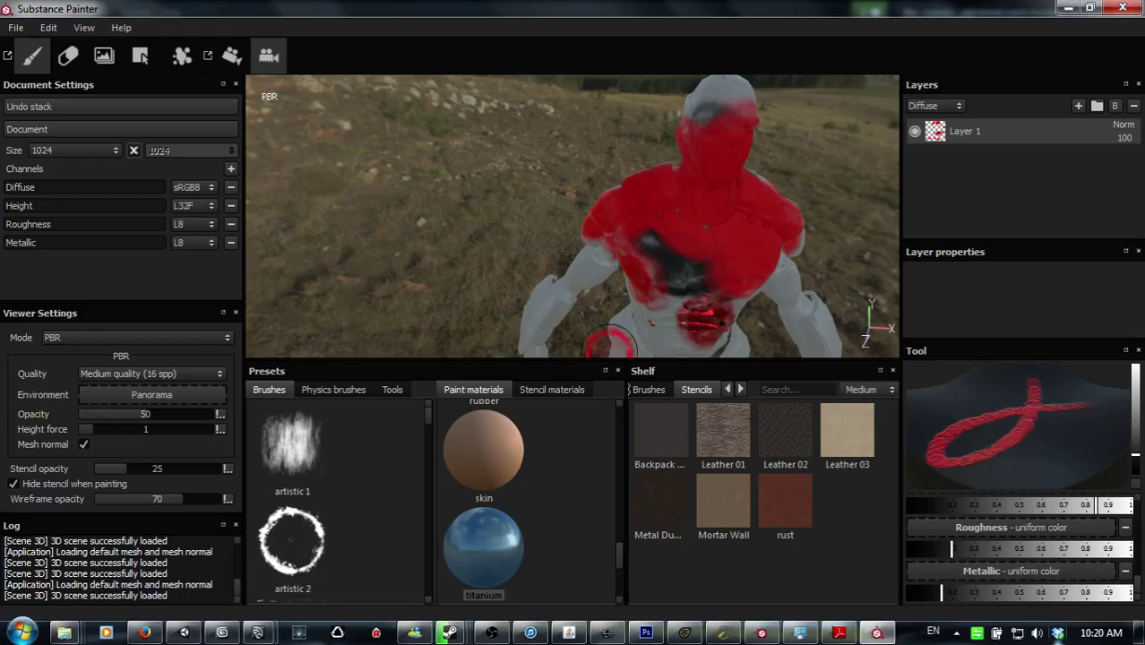
left_click(355, 392)
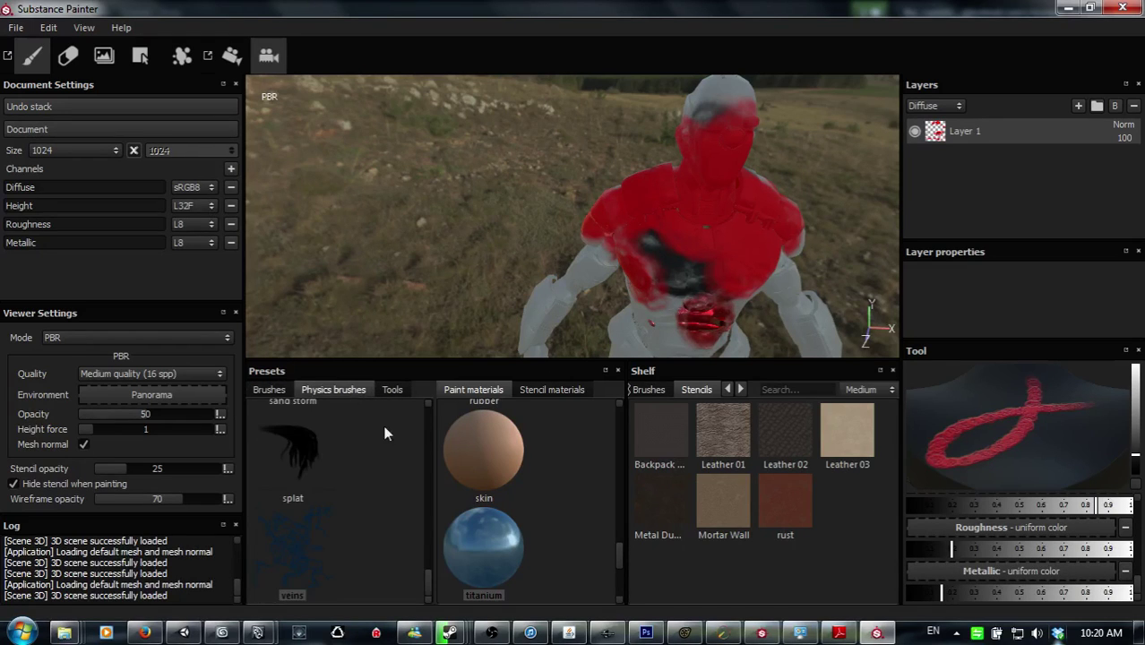
scroll(382, 439, "down", 2)
scroll(383, 439, "down", 2)
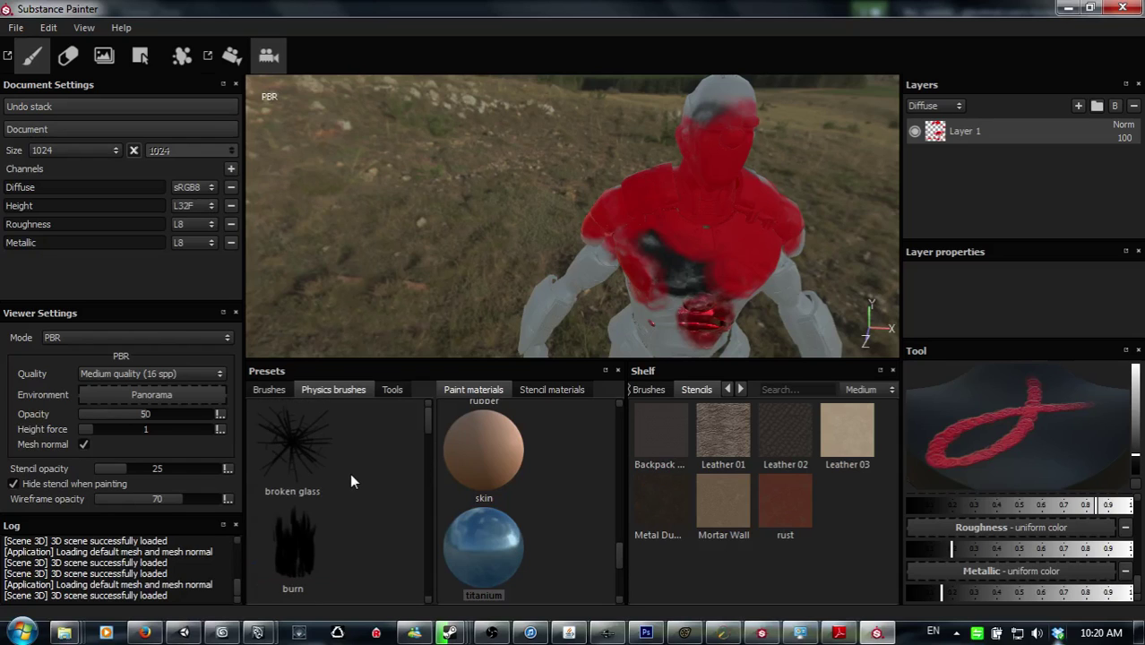
left_click(310, 446)
left_click(316, 546)
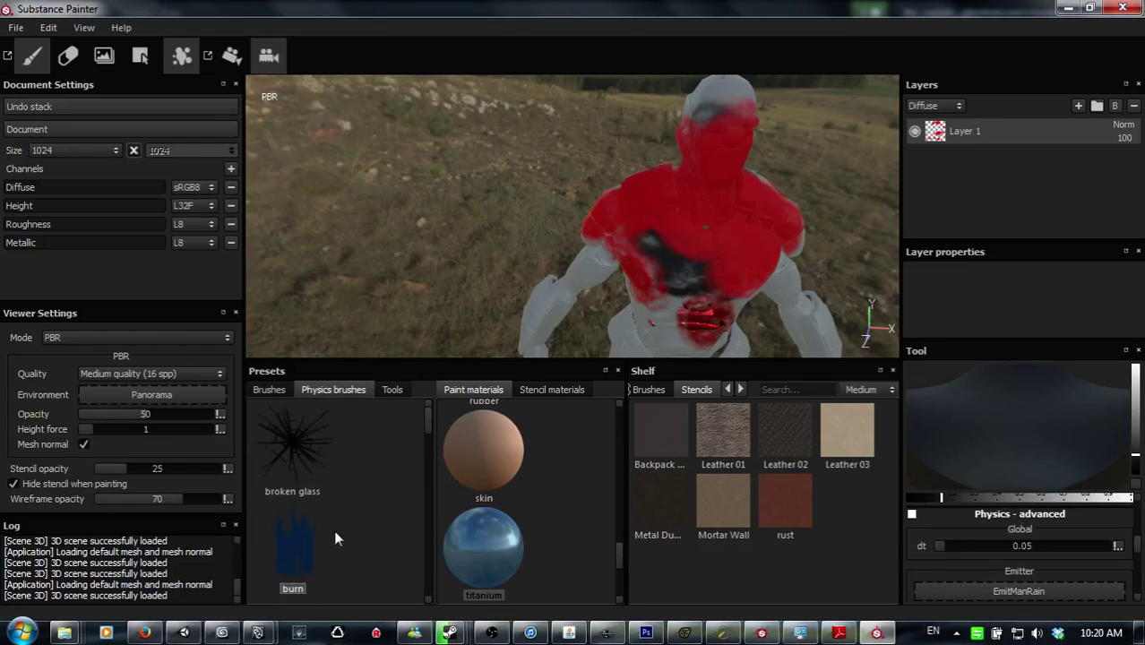
Step: Set the burn brush's diffuse color to dark olive green (R 0.113, G 0.120, B 0.002)
right_click_drag(535, 199, 527, 242, "alt")
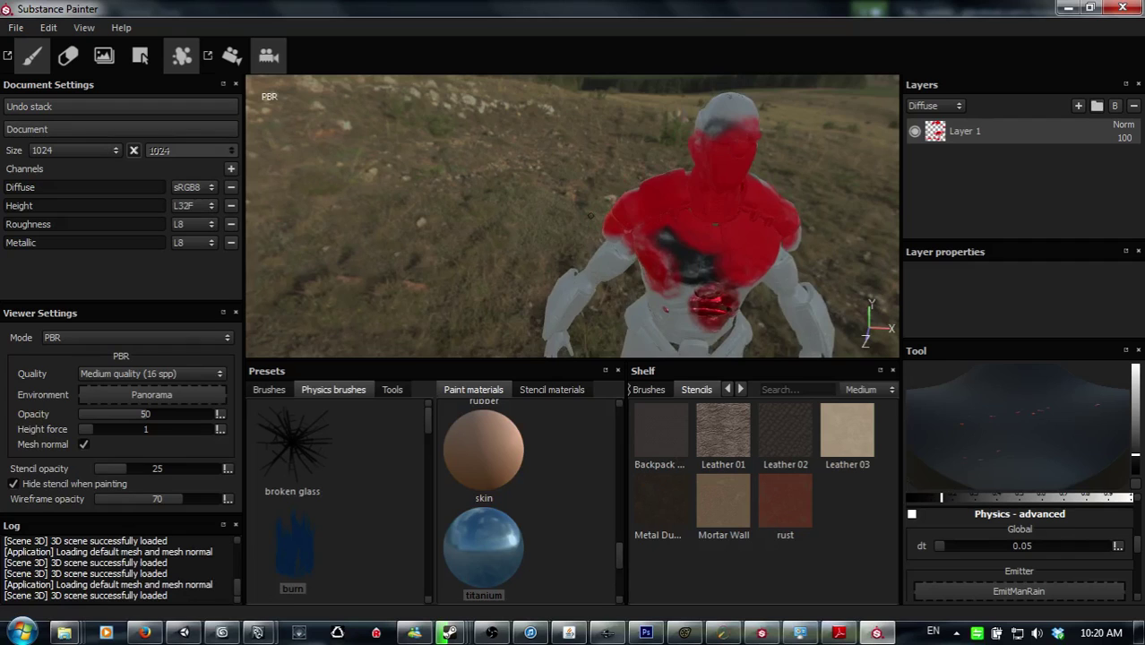
middle_click_drag(571, 221, 476, 200, "alt")
mouse_move(443, 220)
left_mouse_down("alt")
mouse_move(447, 195)
mouse_move(448, 213)
left_mouse_up("alt")
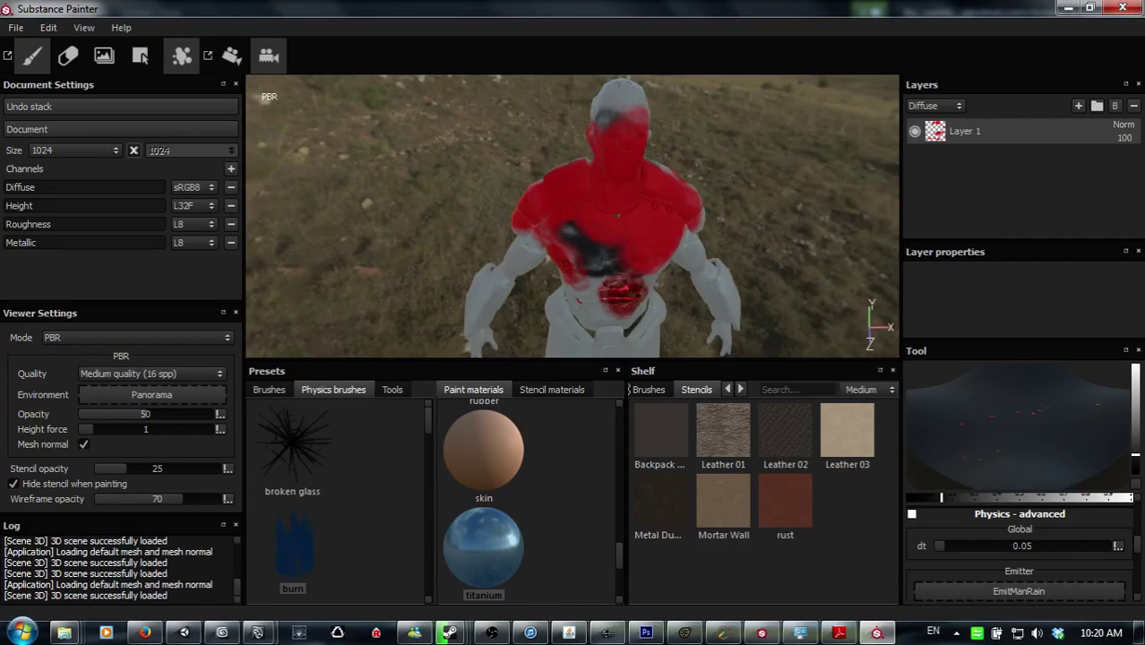
left_click_drag(629, 309, 646, 296, "alt")
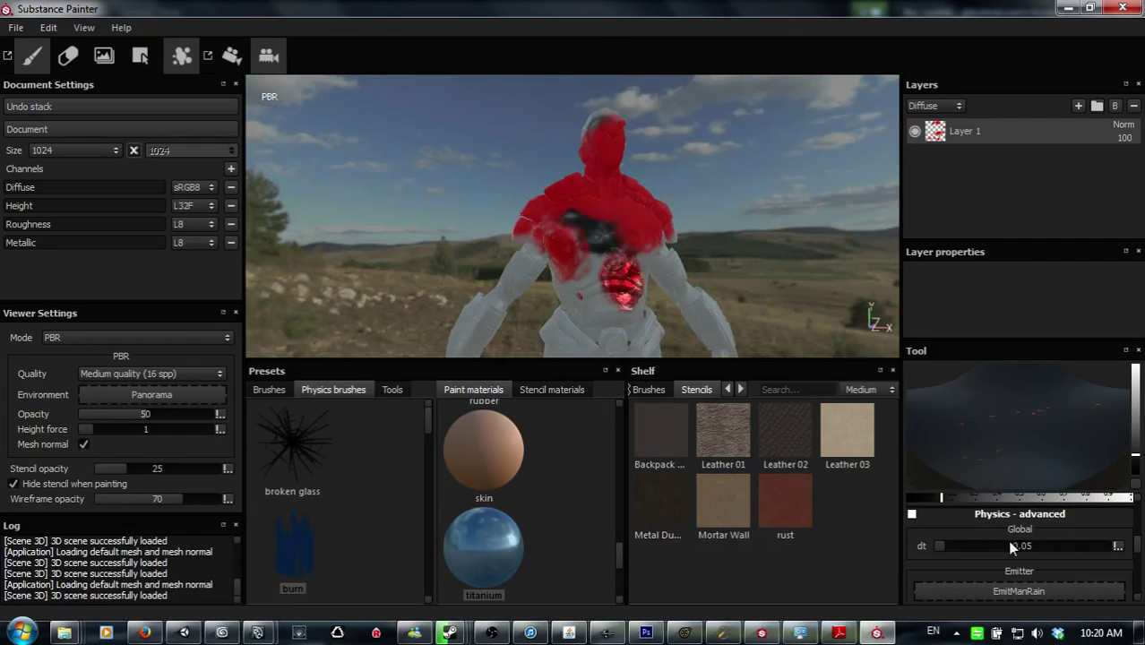
scroll(1022, 566, "down", 10)
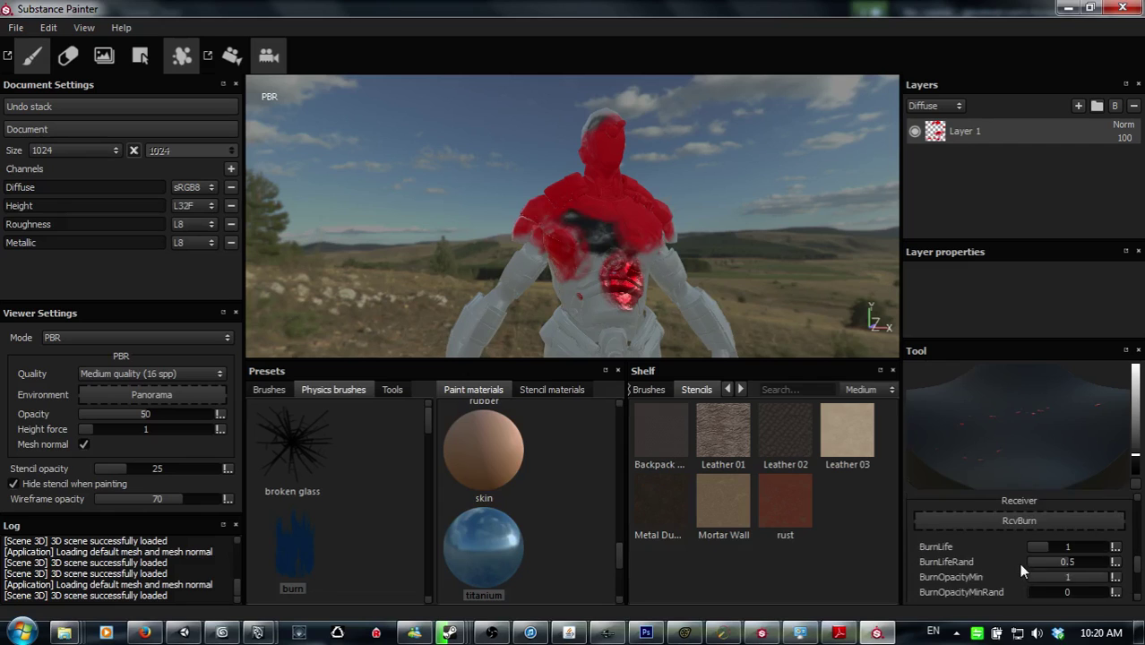
scroll(1014, 562, "down", 10)
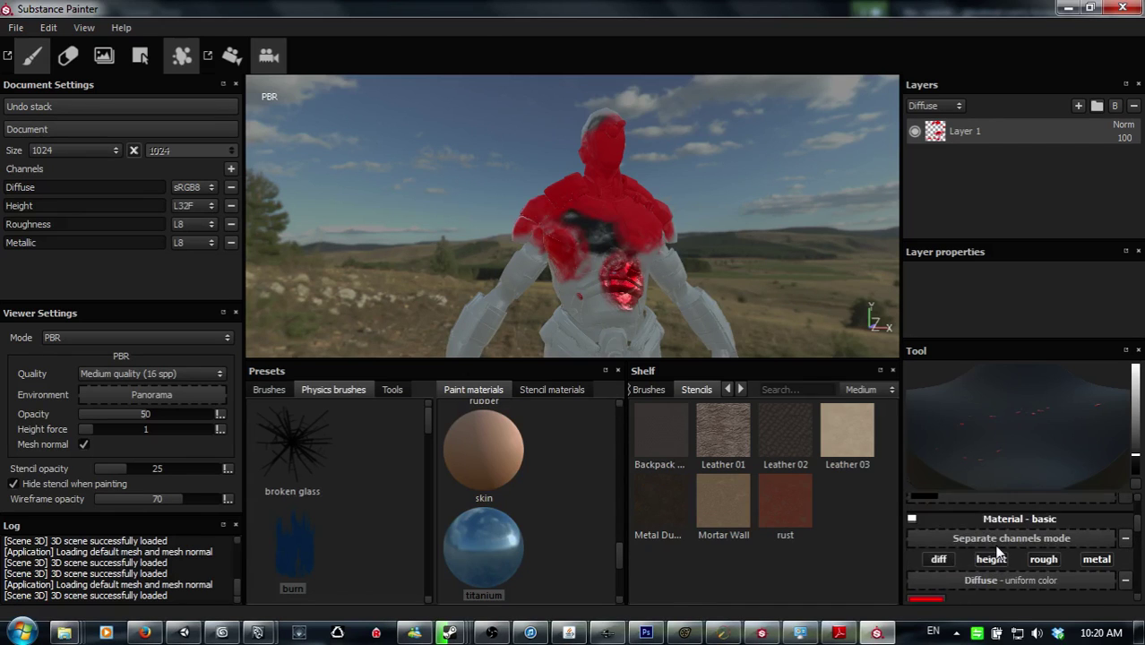
left_click(932, 557)
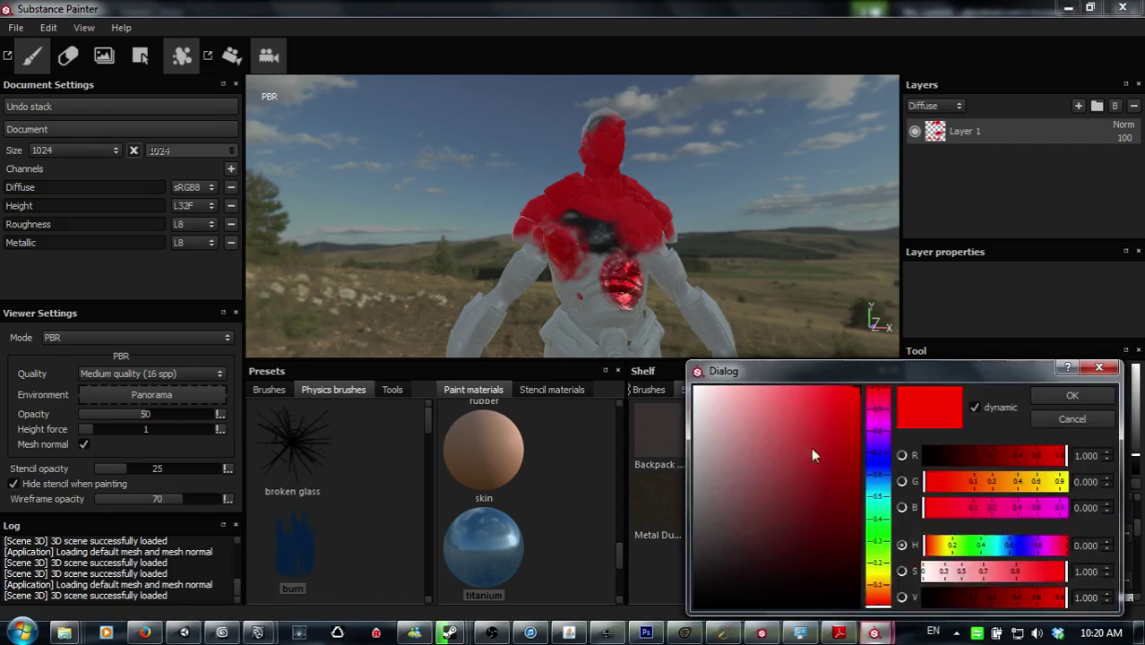
left_click(880, 569)
left_click_drag(829, 491, 835, 524)
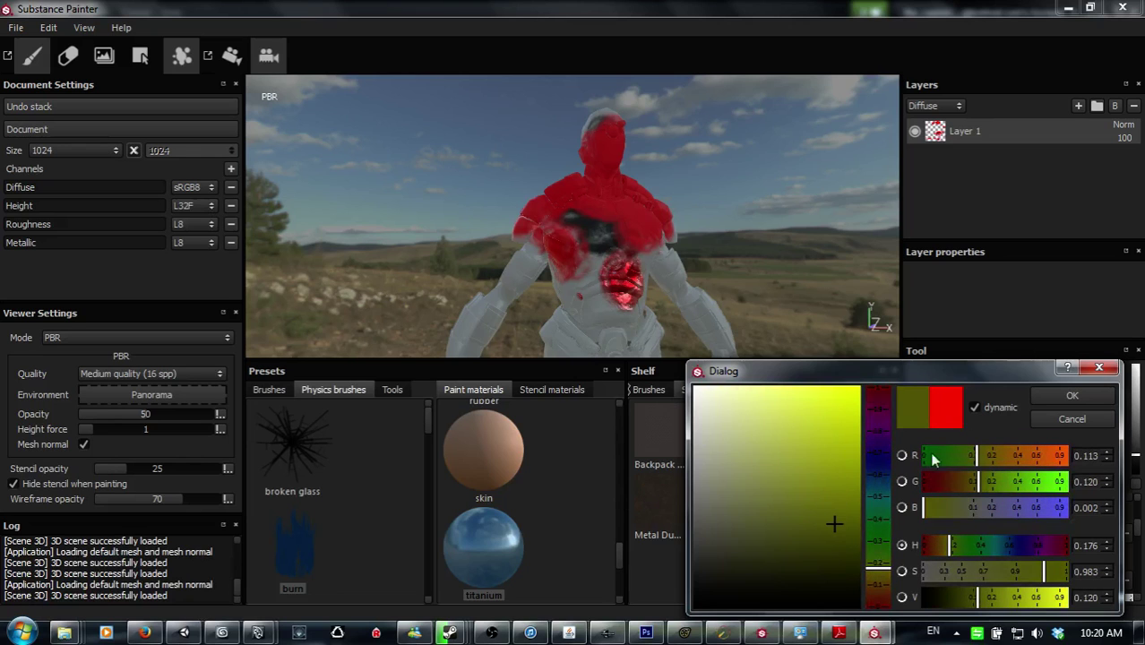
left_click(1048, 397)
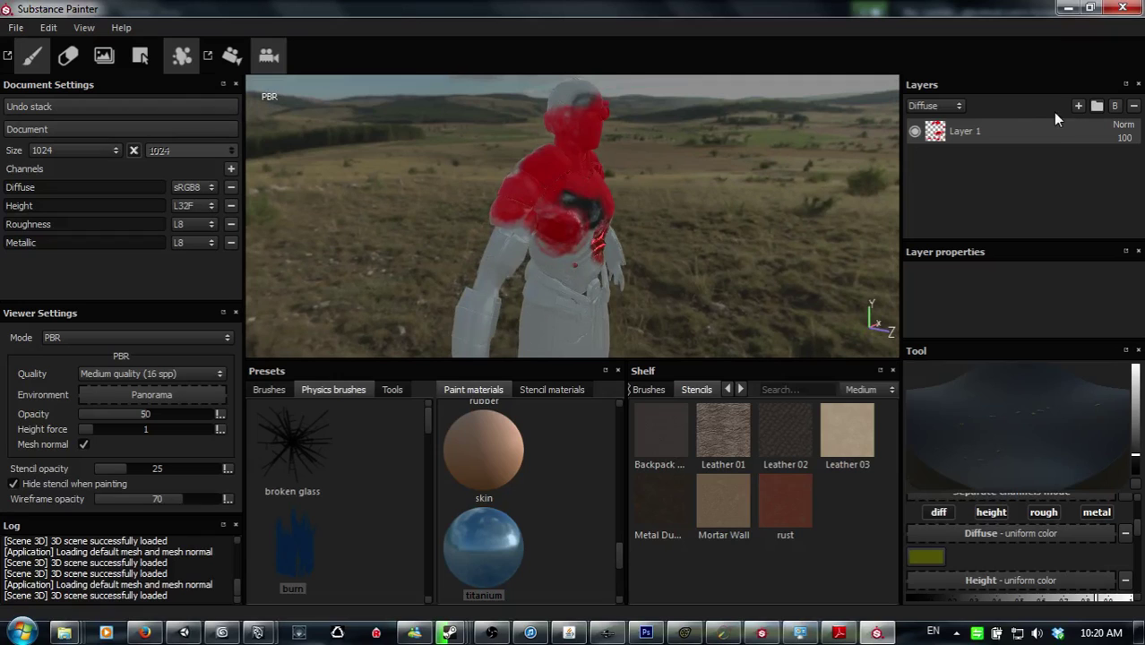
Step: Add a new layer above Layer 1 and paint olive burn particles onto the left side of the robot's chest
left_click(1079, 107)
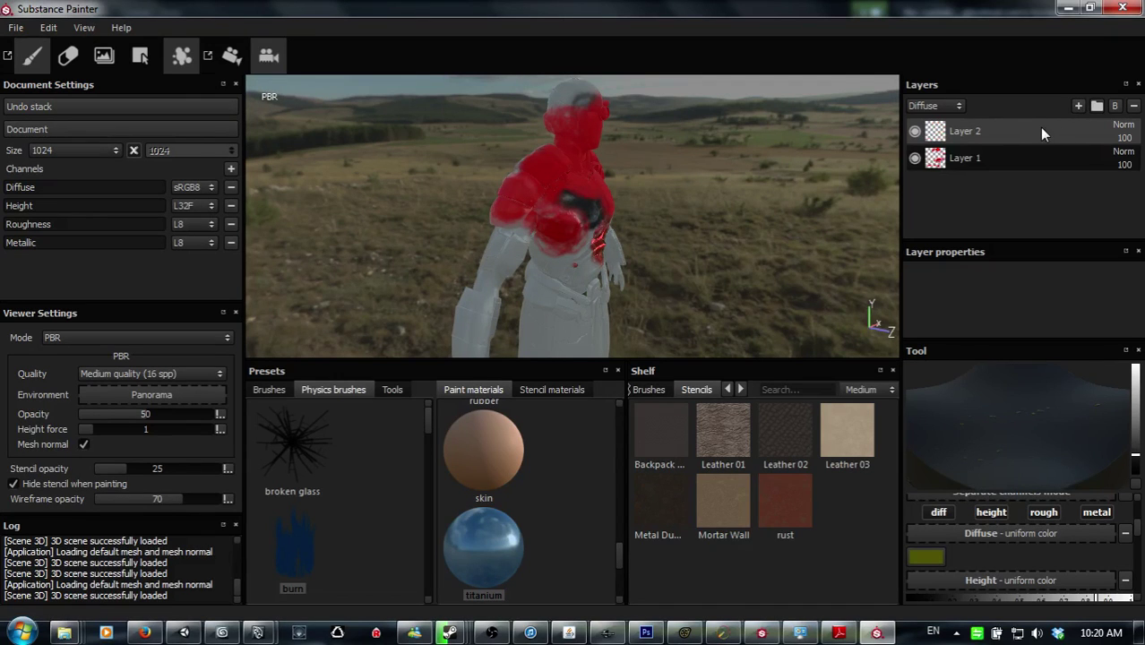
left_click_drag(837, 163, 667, 275, "alt")
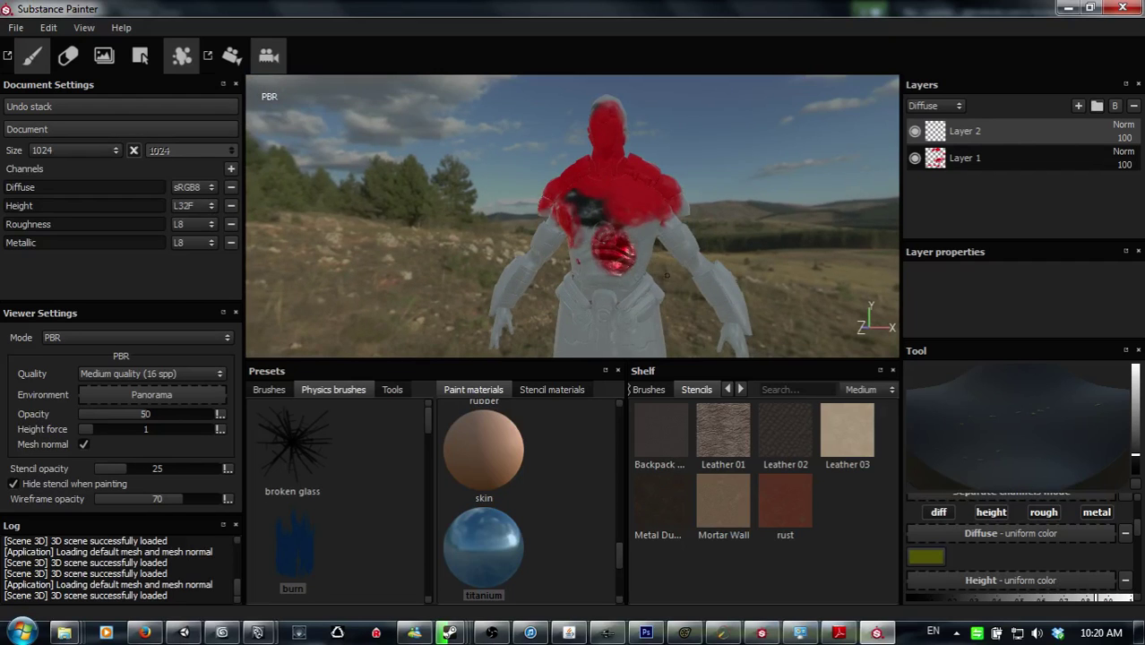
left_click(651, 234)
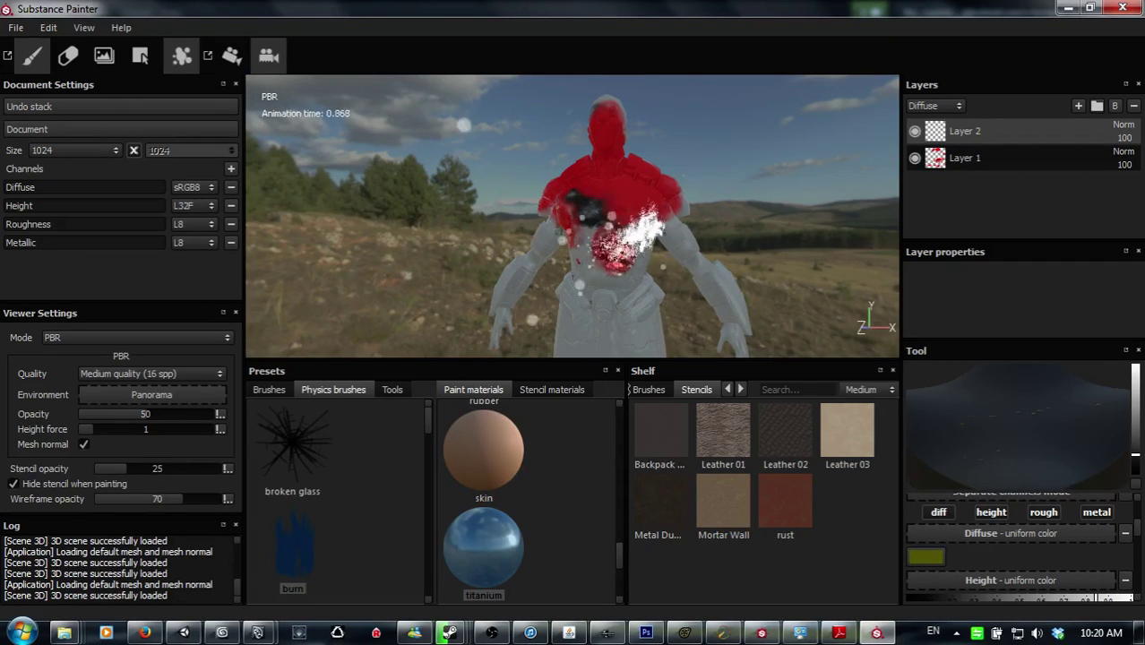
mouse_move(540, 216)
left_mouse_down("alt")
mouse_move(560, 230)
mouse_move(531, 237)
mouse_move(508, 225)
left_mouse_up("alt")
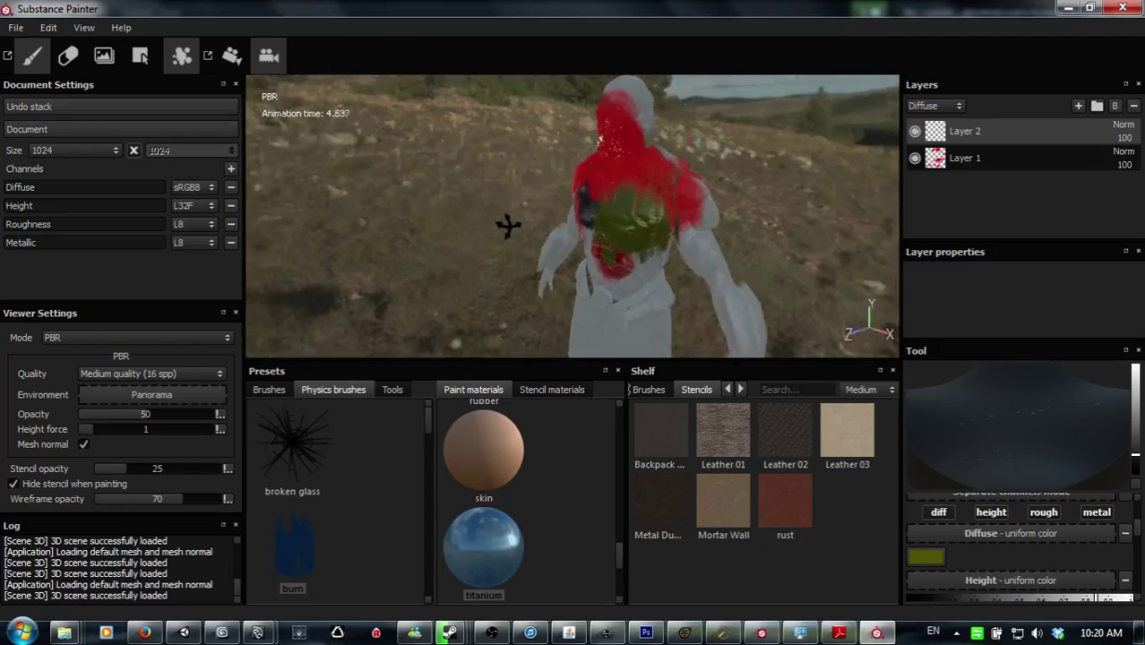
Step: Change the burn brush's diffuse color to dark blue (hue 0.670) and paint burn particles onto the right side of the robot's chest
left_click(934, 557)
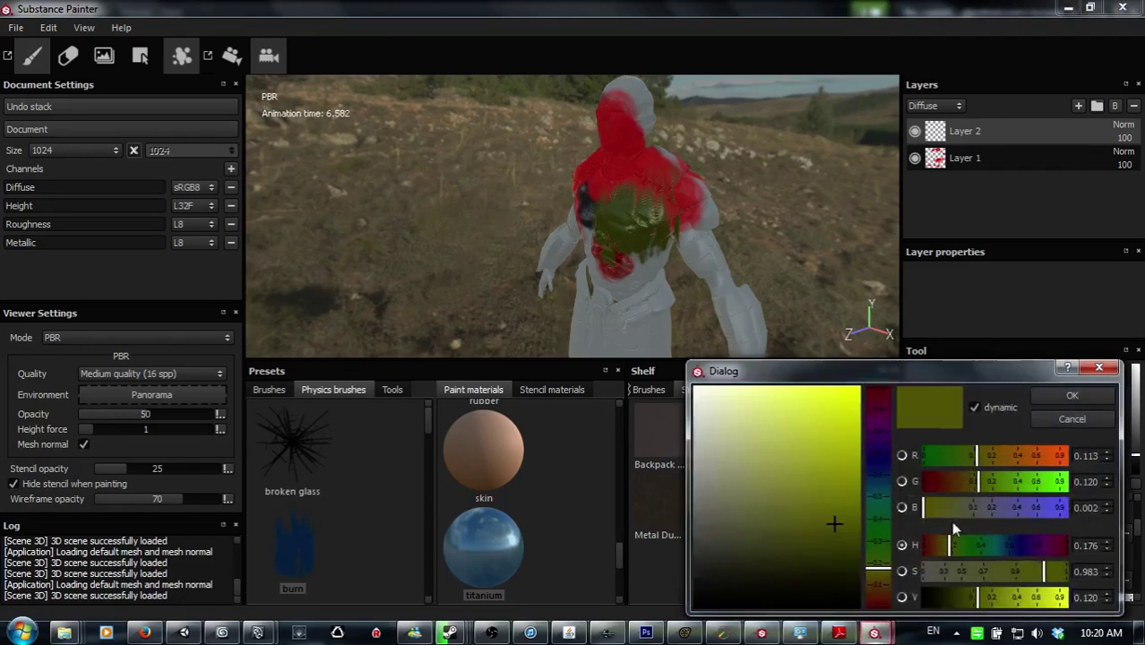
left_click(881, 462)
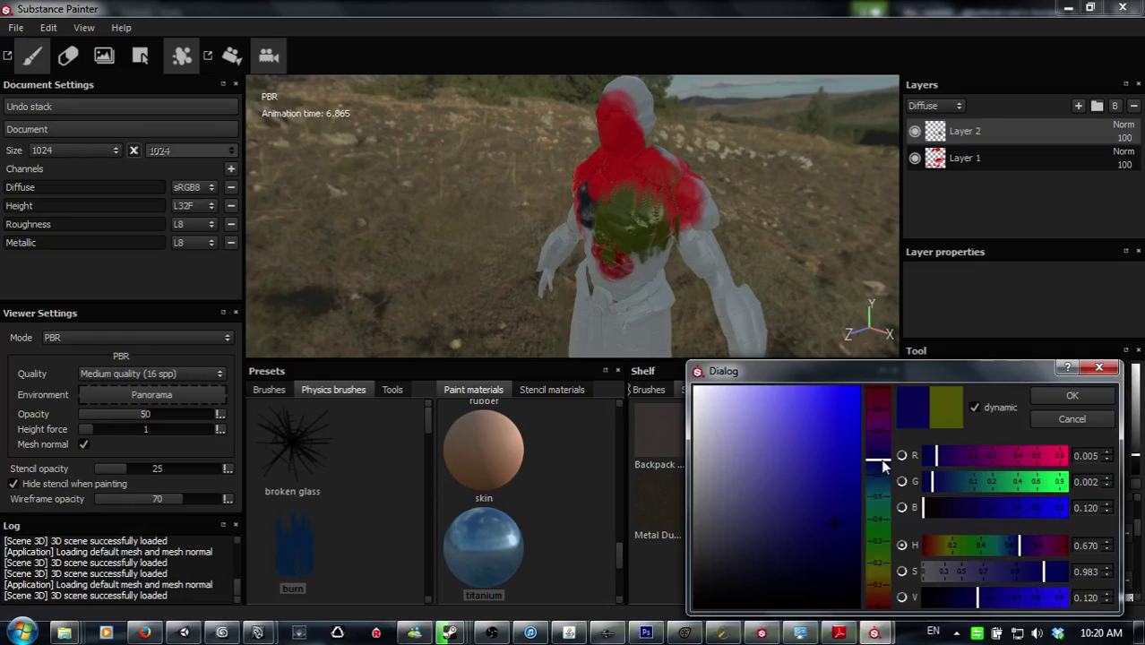
left_click(1073, 396)
left_click_drag(627, 233, 726, 250, "alt")
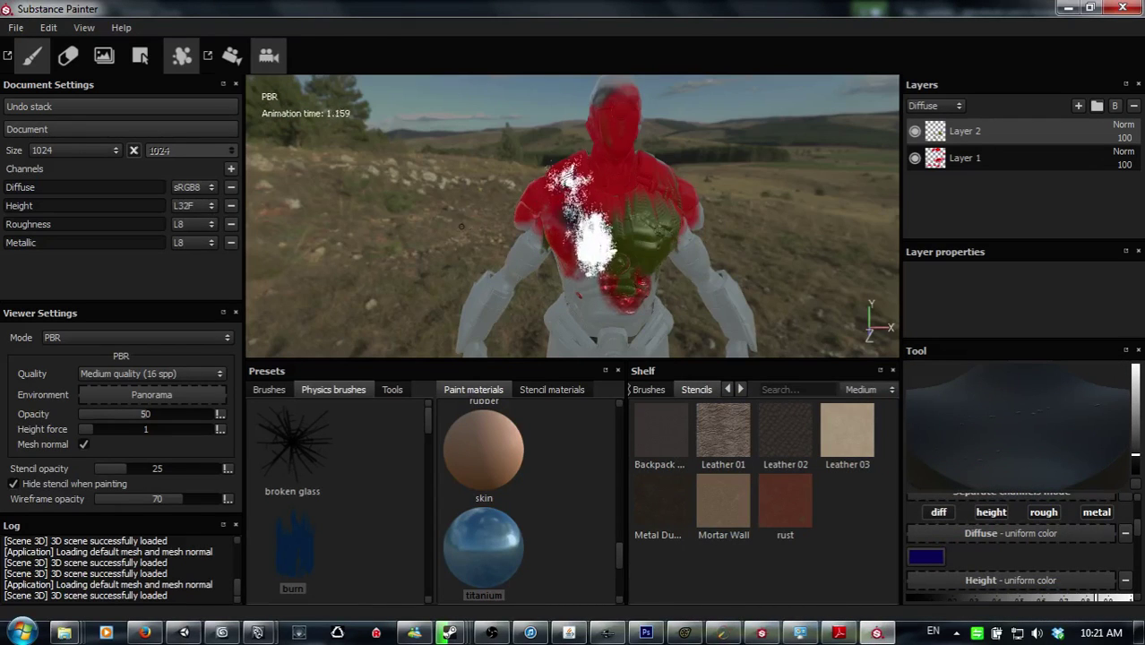
mouse_move(446, 228)
left_mouse_down("alt")
mouse_move(465, 234)
mouse_move(437, 248)
mouse_move(406, 227)
left_mouse_up("alt")
mouse_move(407, 227)
right_mouse_down("alt")
mouse_move(485, 199)
mouse_move(517, 103)
mouse_move(571, 138)
right_mouse_up("alt")
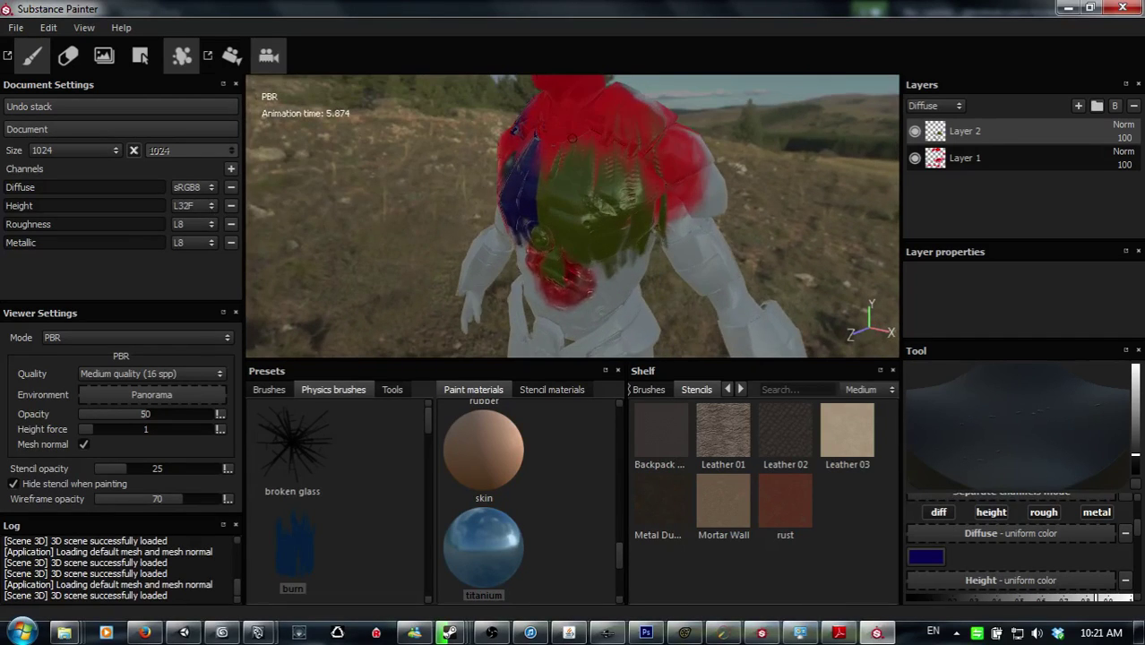
mouse_move(570, 138)
left_mouse_down("alt")
mouse_move(604, 162)
mouse_move(558, 199)
mouse_move(575, 207)
mouse_move(566, 211)
left_mouse_up("alt")
right_click_drag(567, 212, 644, 325, "alt")
mouse_move(644, 325)
left_mouse_down("alt")
mouse_move(610, 245)
mouse_move(569, 278)
left_mouse_up("alt")
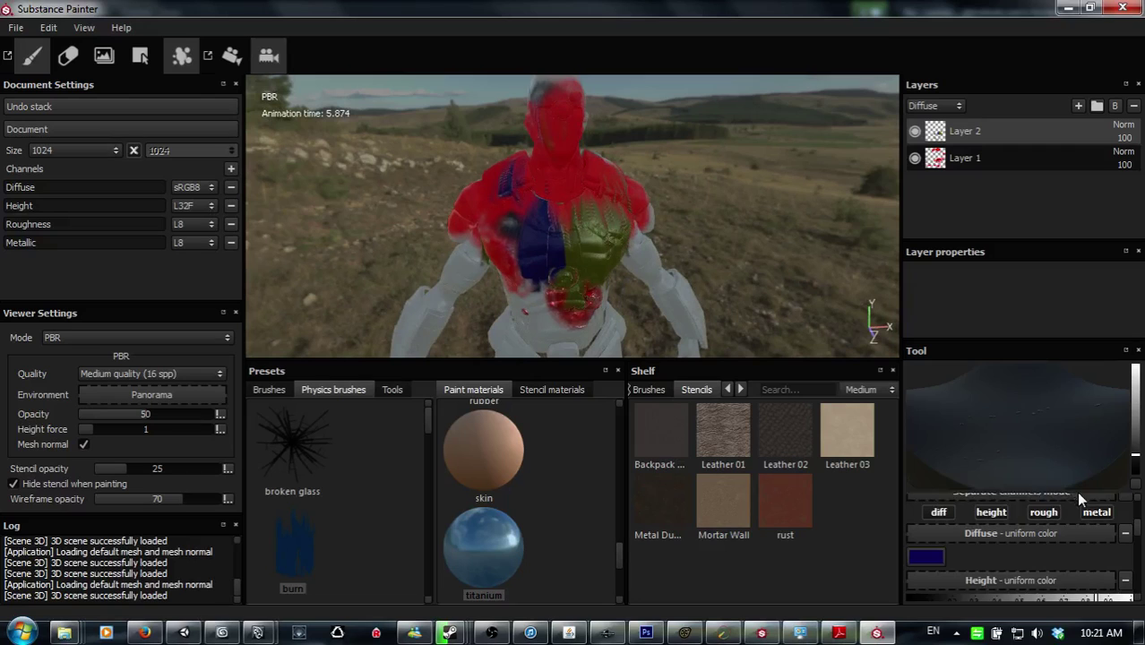
Step: Examine the burn brush's particle emitter and receiver parameters
scroll(1080, 502, "down", 10)
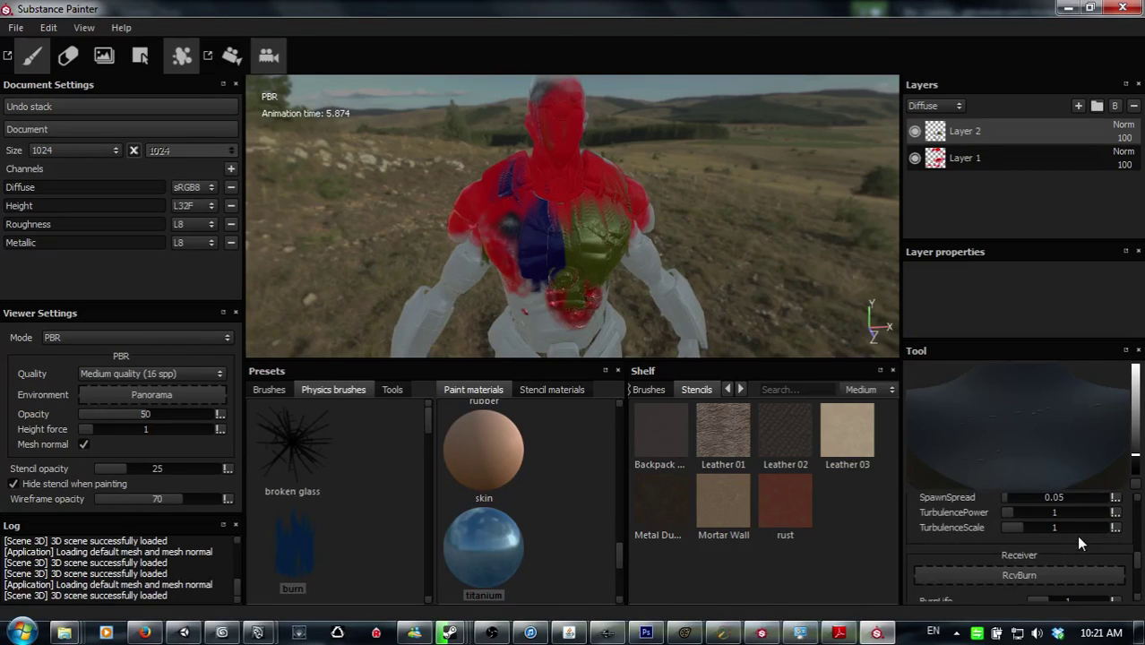
scroll(1076, 535, "down", 2)
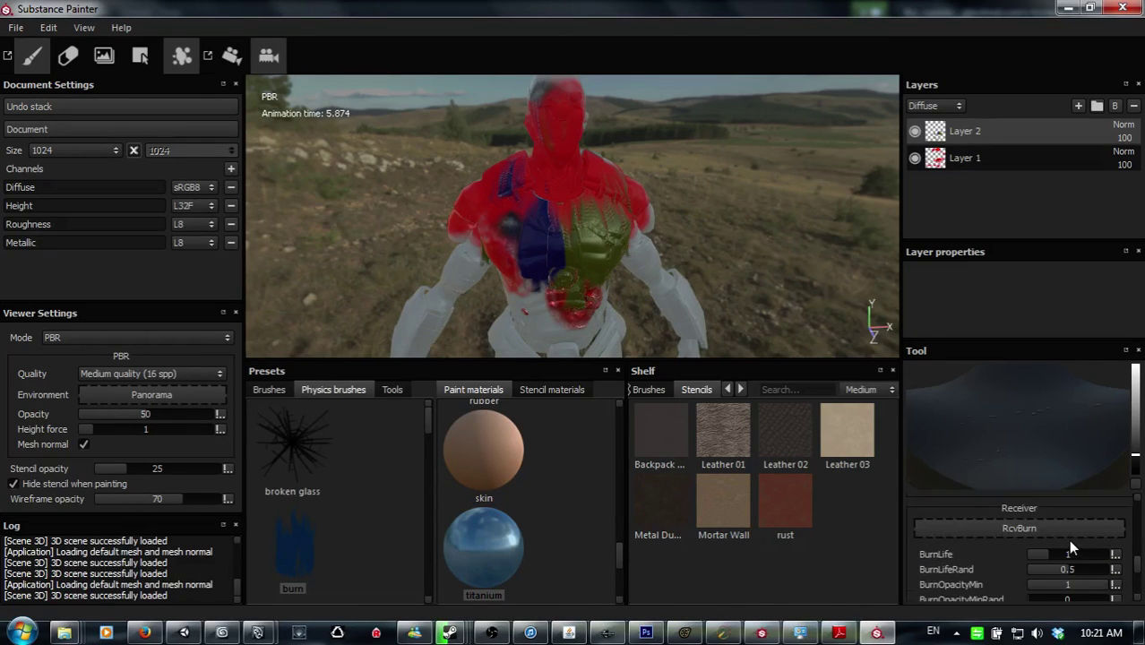
scroll(1070, 543, "up", 3)
scroll(1048, 536, "down", 3)
Step: Choose the broken glass physics brush with the pure mirror material and paint particles across the blue side of the robot's chest
left_click(307, 461)
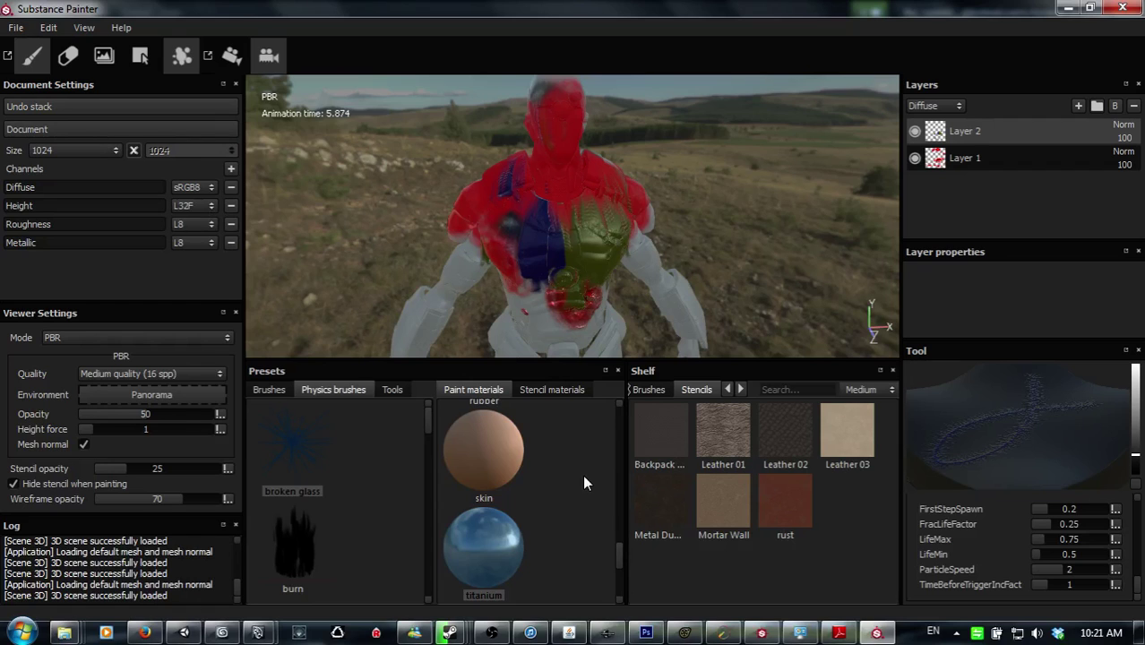
scroll(582, 483, "down", 6)
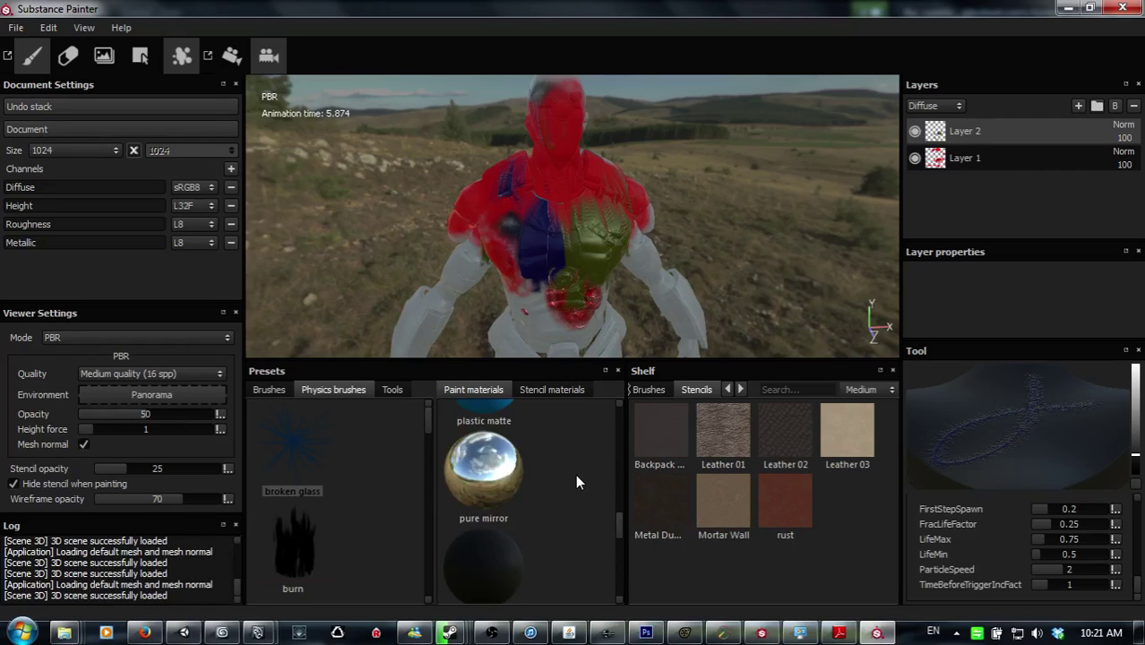
scroll(573, 477, "up", 2)
scroll(567, 475, "down", 2)
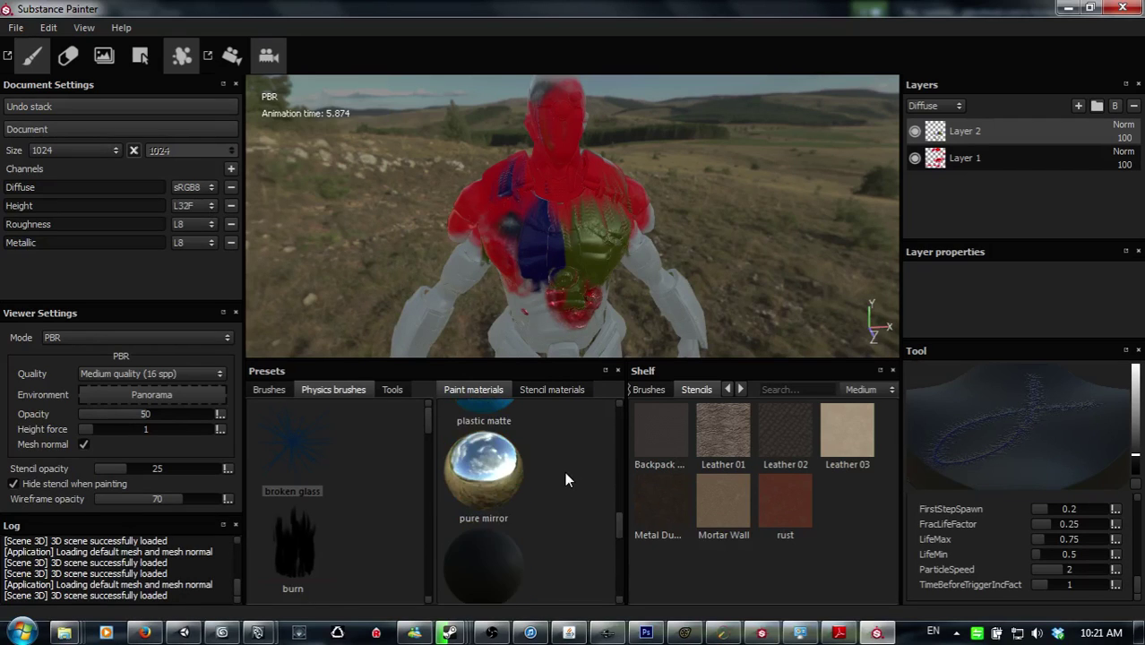
left_click(510, 472)
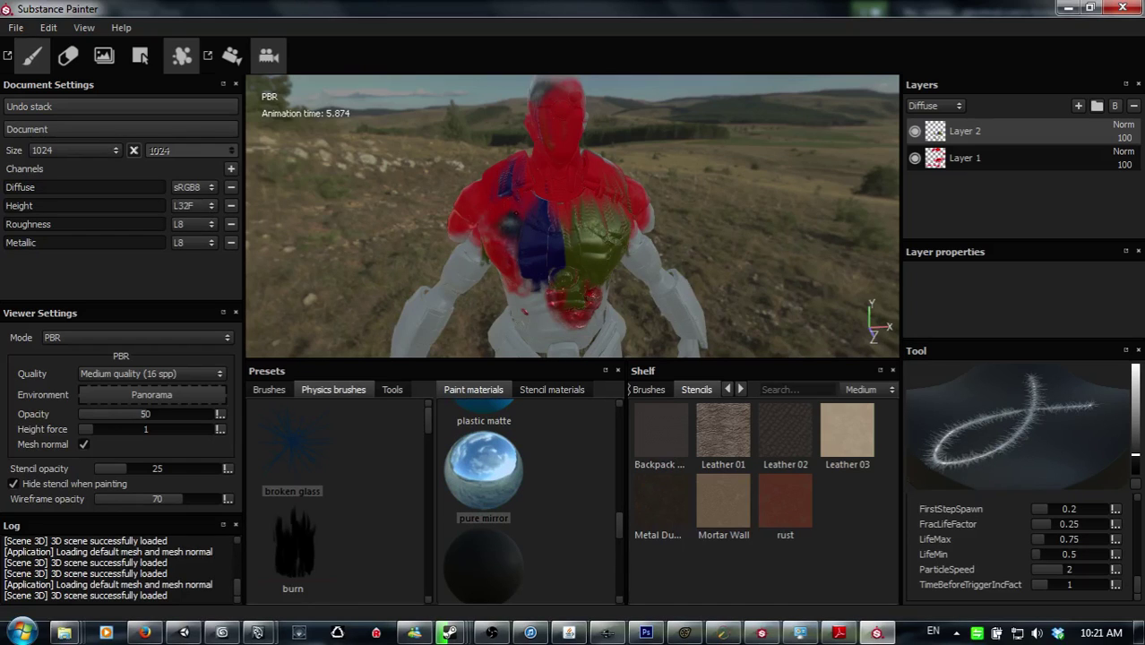
left_click_drag(540, 231, 565, 235)
right_click_drag(611, 257, 683, 23, "alt")
left_click_drag(615, 162, 622, 116, "alt")
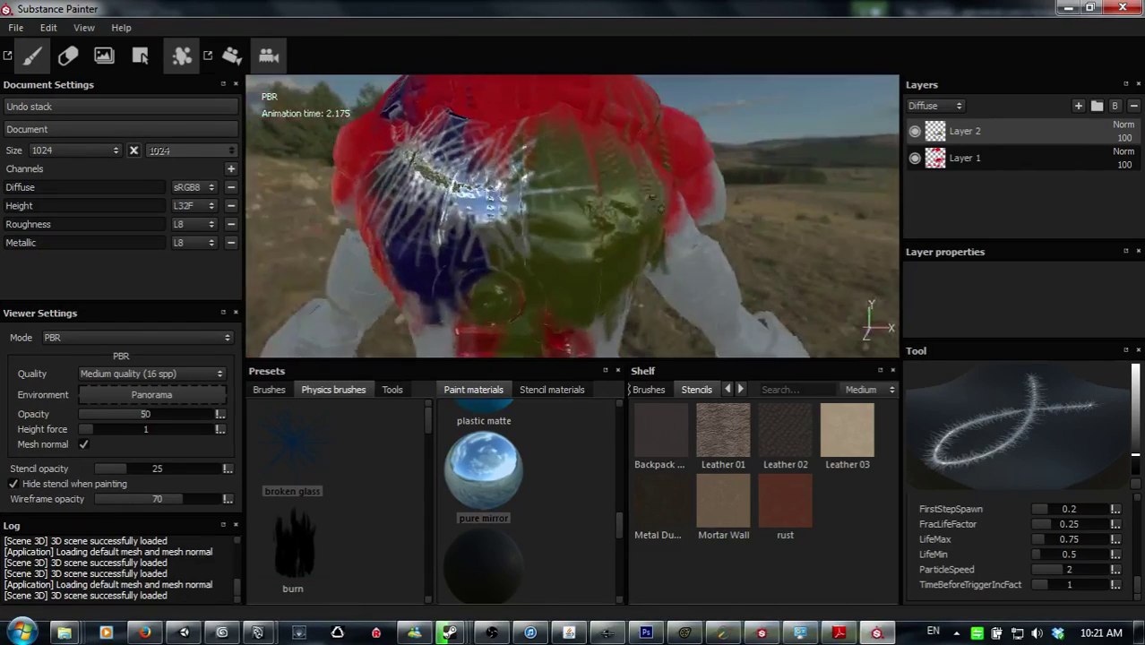
Step: Change the brush's paint material to gold
right_click_drag(625, 201, 520, 491, "alt")
scroll(517, 494, "up", 2)
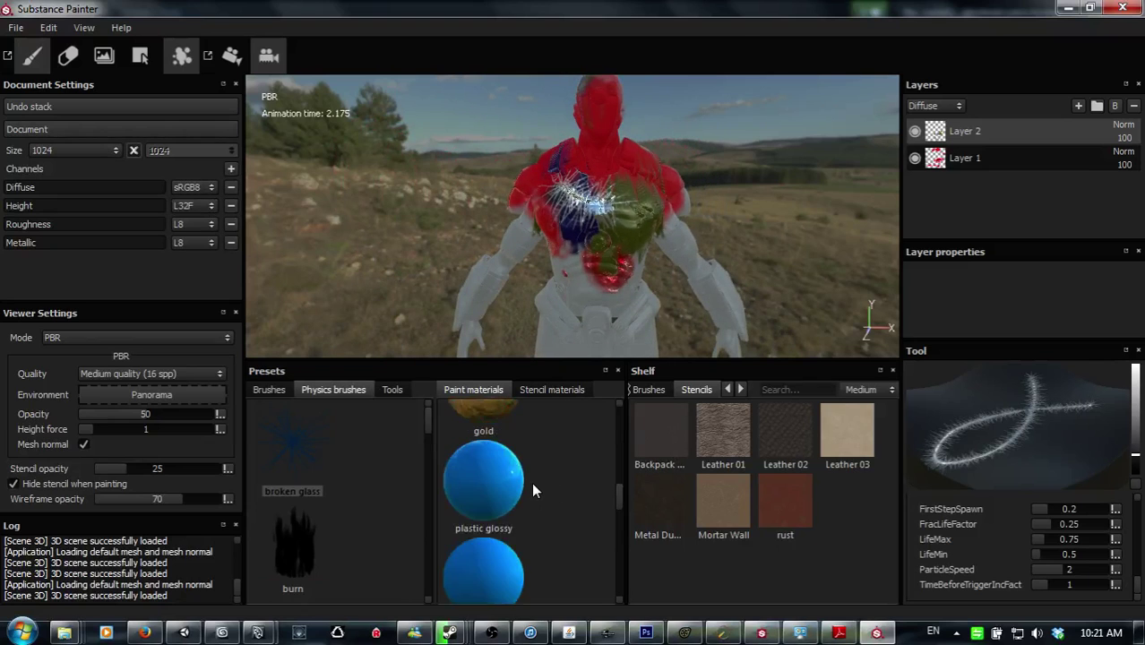
scroll(531, 483, "down", 2)
scroll(531, 498, "up", 2)
scroll(522, 488, "down", 2)
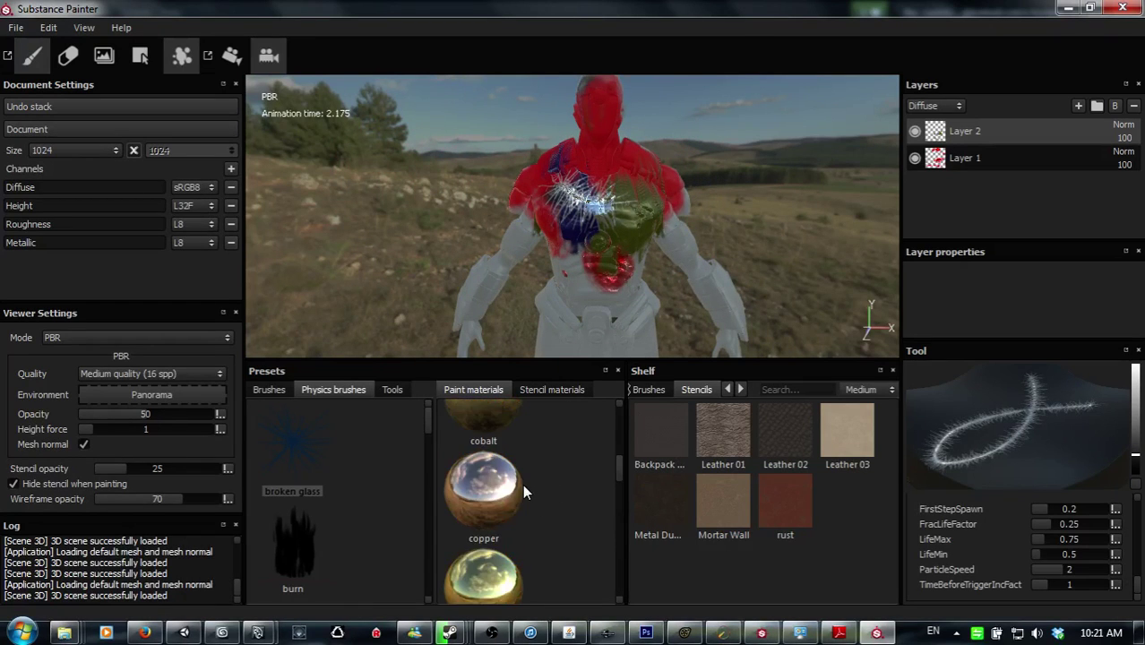
scroll(522, 498, "up", 2)
scroll(612, 417, "up", 1)
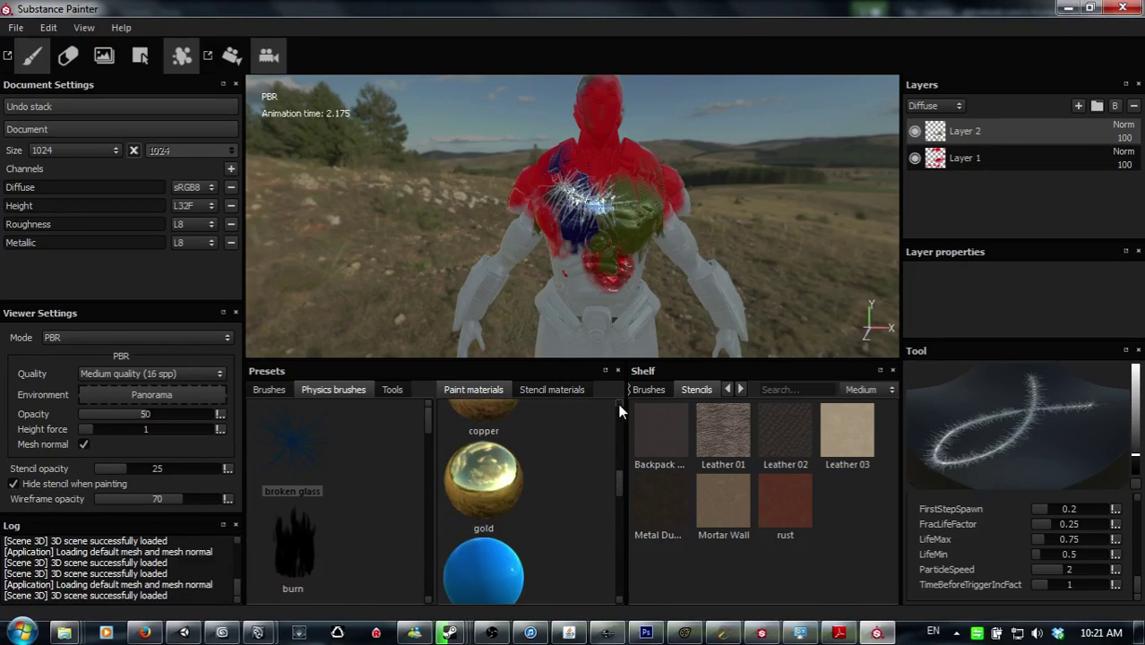
left_click(506, 470)
left_click_drag(394, 235, 470, 225, "alt")
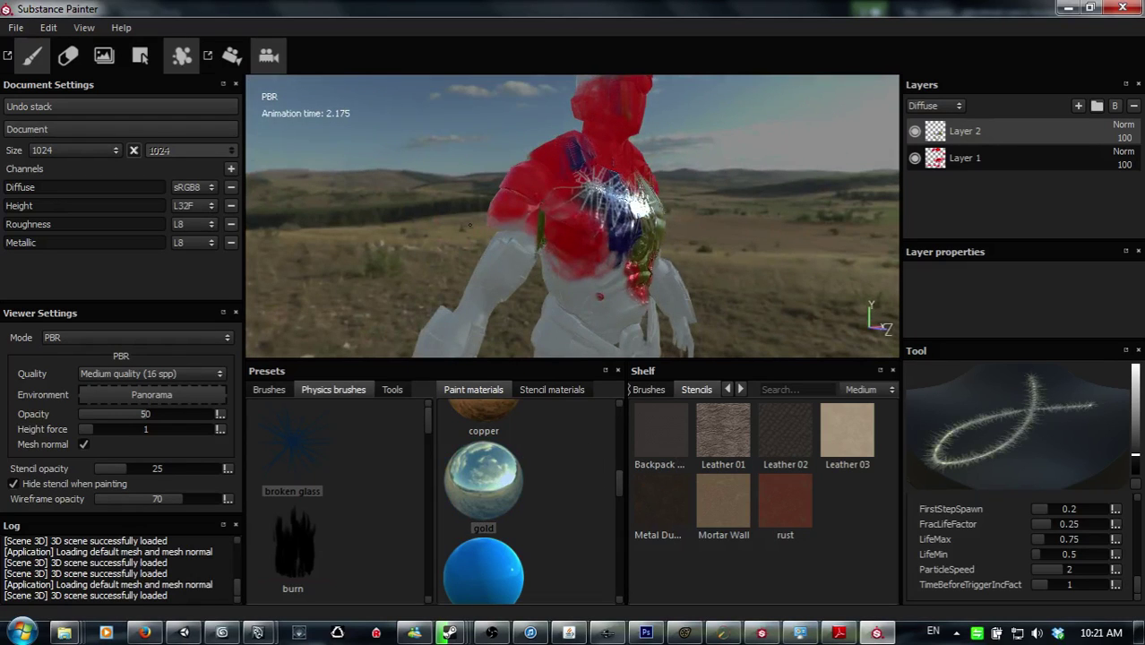
Step: Choose the puddle physics brush and paint gold particles around the robot's right shoulder
scroll(380, 460, "down", 3)
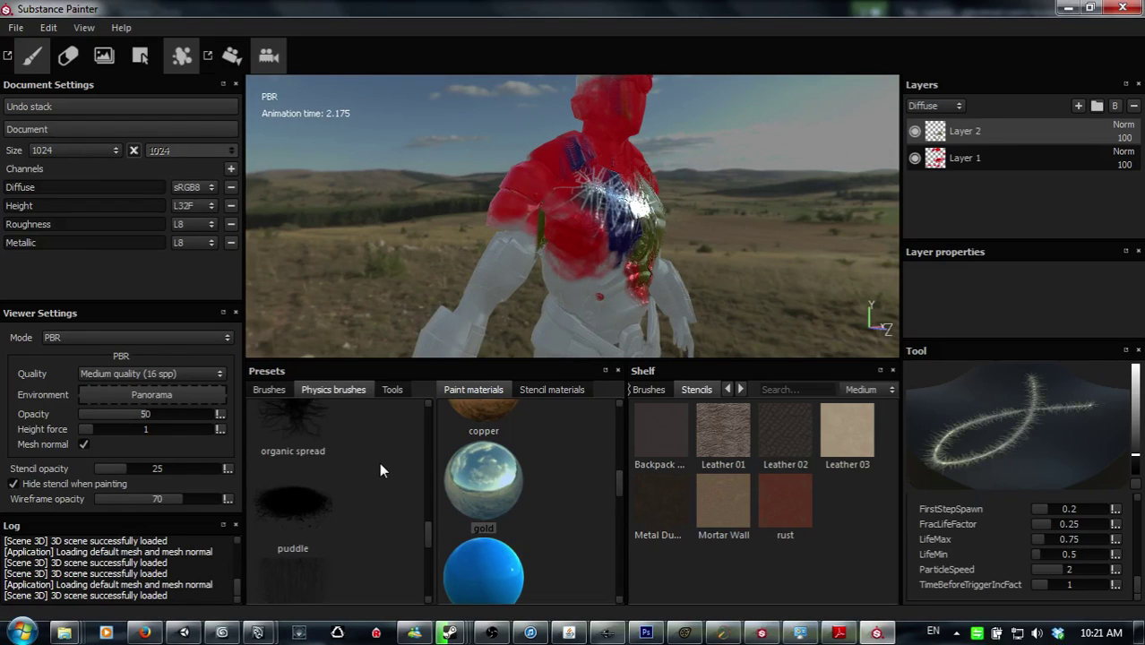
scroll(340, 475, "up", 1)
scroll(319, 521, "down", 1)
left_click(318, 522)
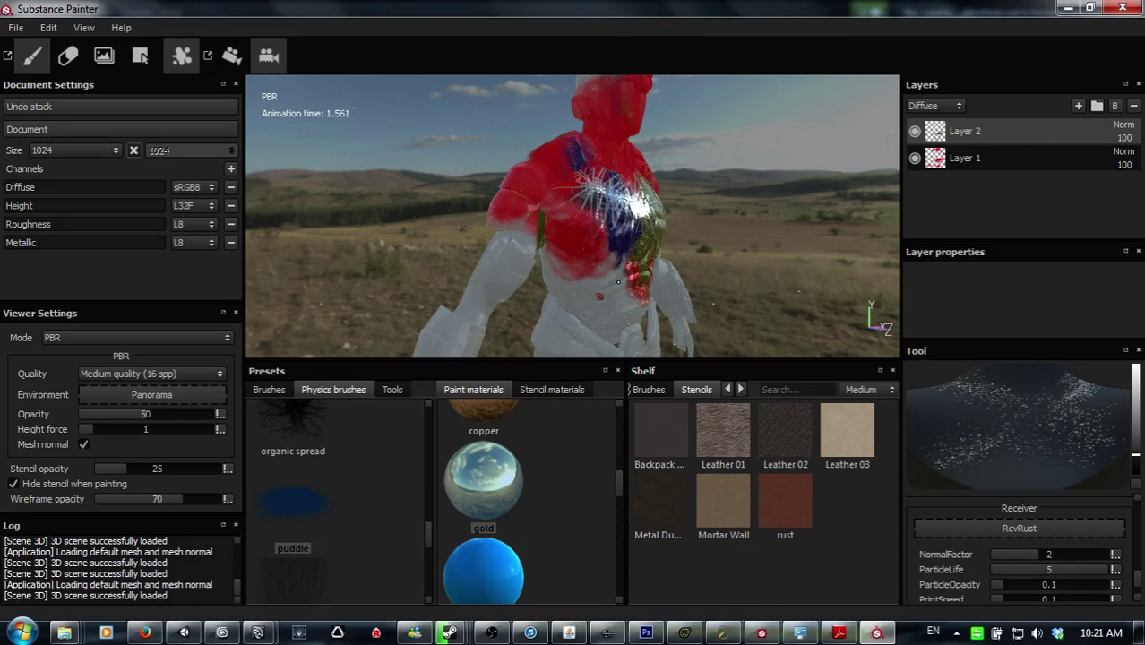
left_click_drag(621, 281, 630, 191, "alt")
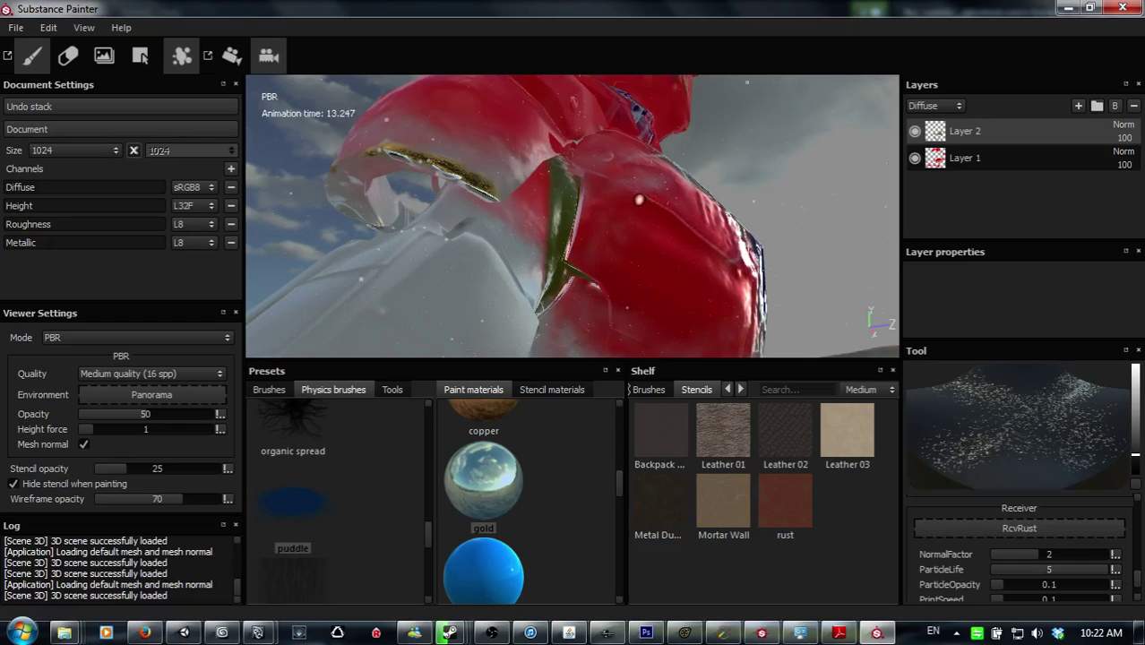
left_click_drag(641, 196, 697, 208, "alt")
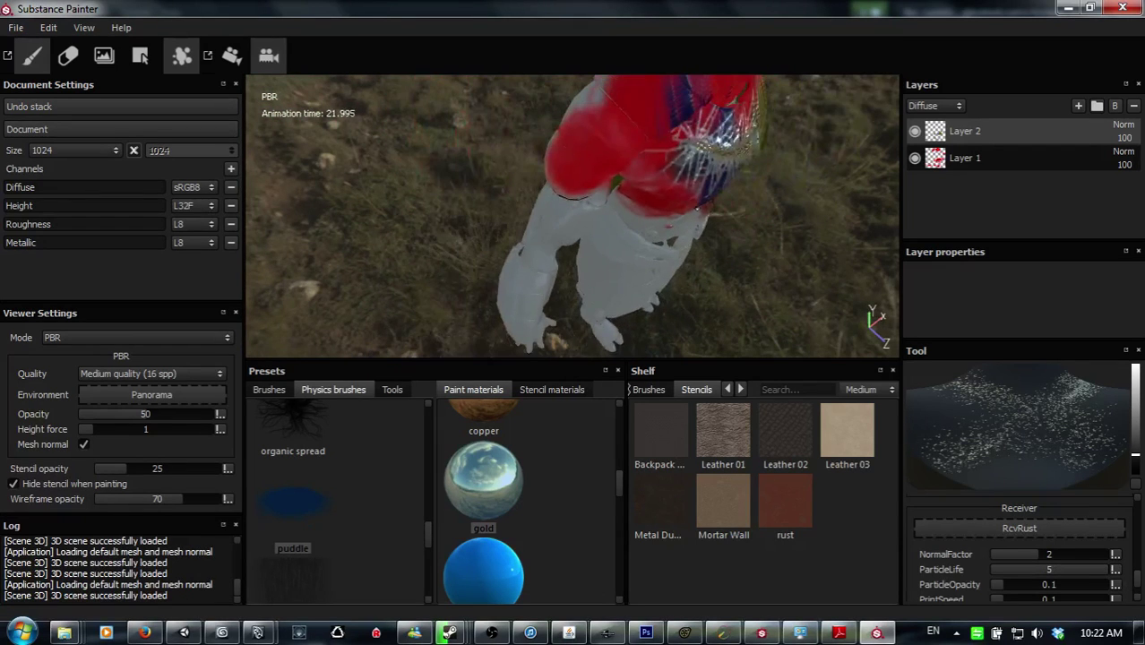
Step: Choose the bag leather stencil material with the liquid stream physics brush and paint particles over the robot's waist, right hip and thigh
left_click(551, 391)
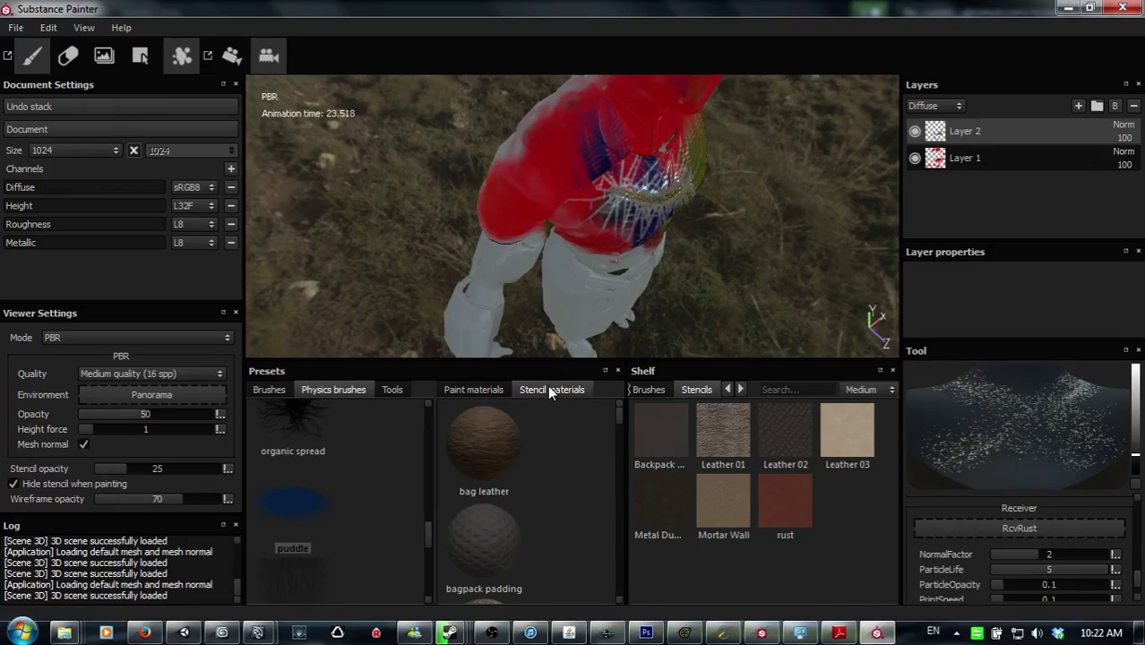
left_click(499, 453)
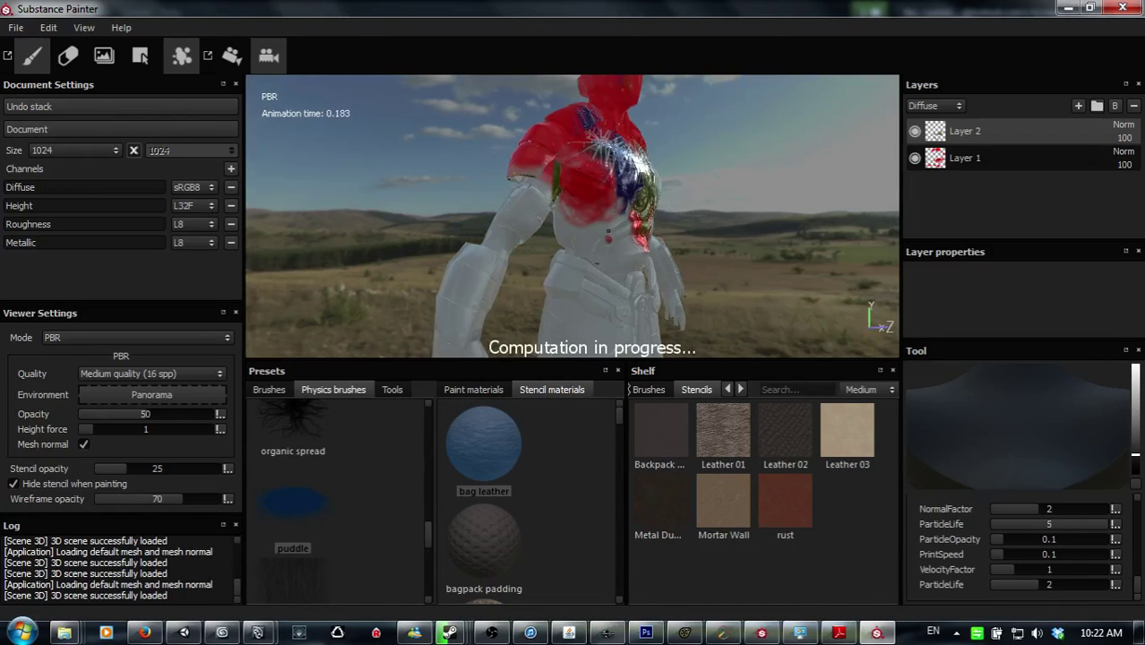
scroll(314, 515, "down", 2)
left_click(308, 504)
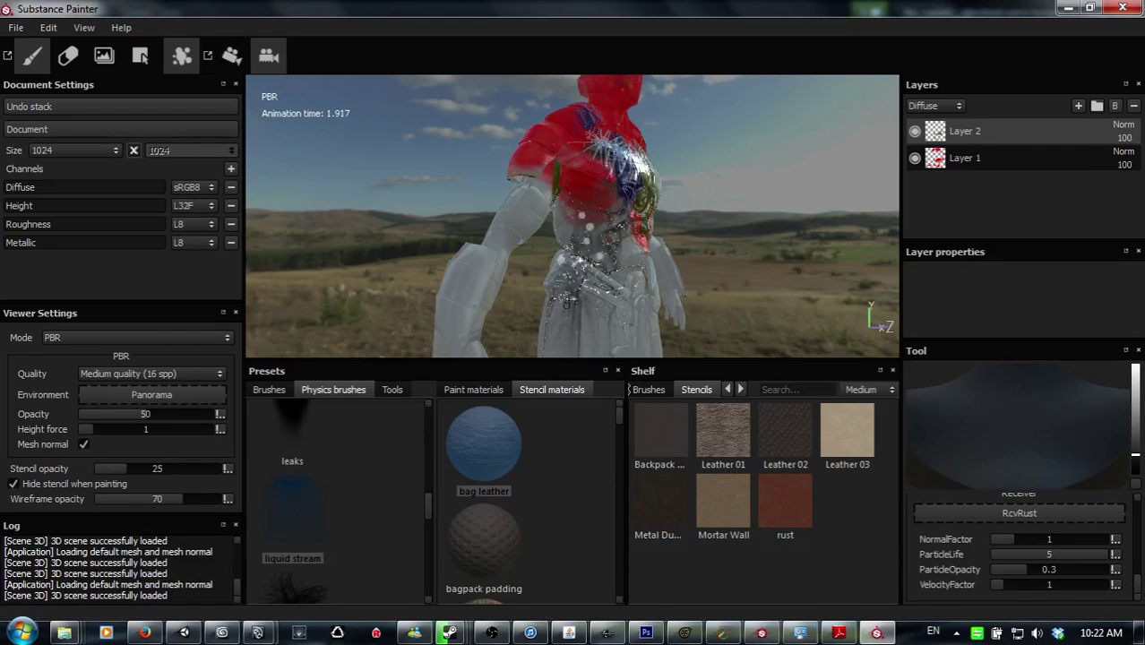
middle_click_drag(620, 269, 563, 180, "alt")
right_click_drag(563, 179, 622, 27, "alt")
right_click_drag(536, 204, 553, 184, "alt")
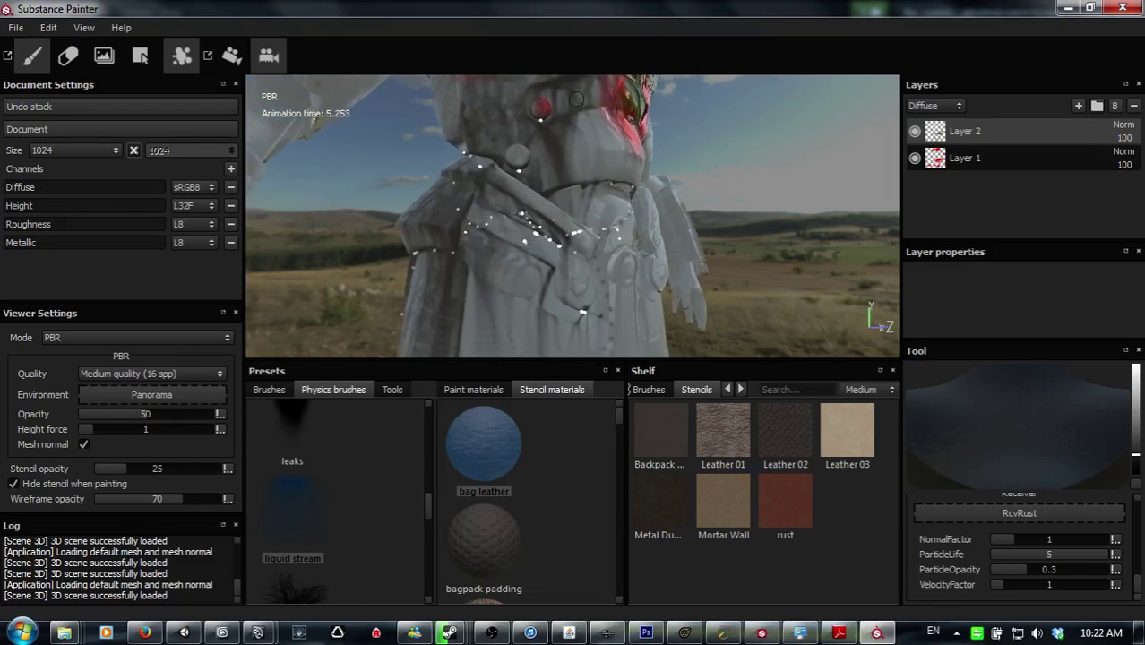
left_click_drag(519, 208, 544, 244, "alt")
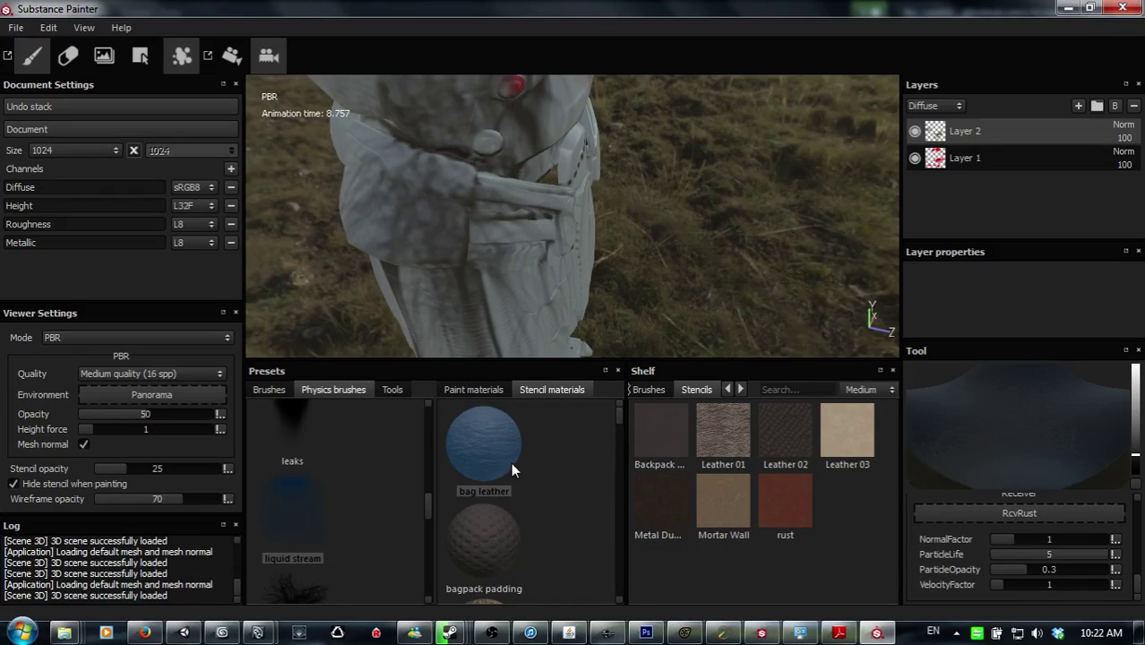
Step: Combine the gold paint material with the Leather 01 stencil and paint liquid stream particles over the robot's right hip and thigh
left_click(484, 391)
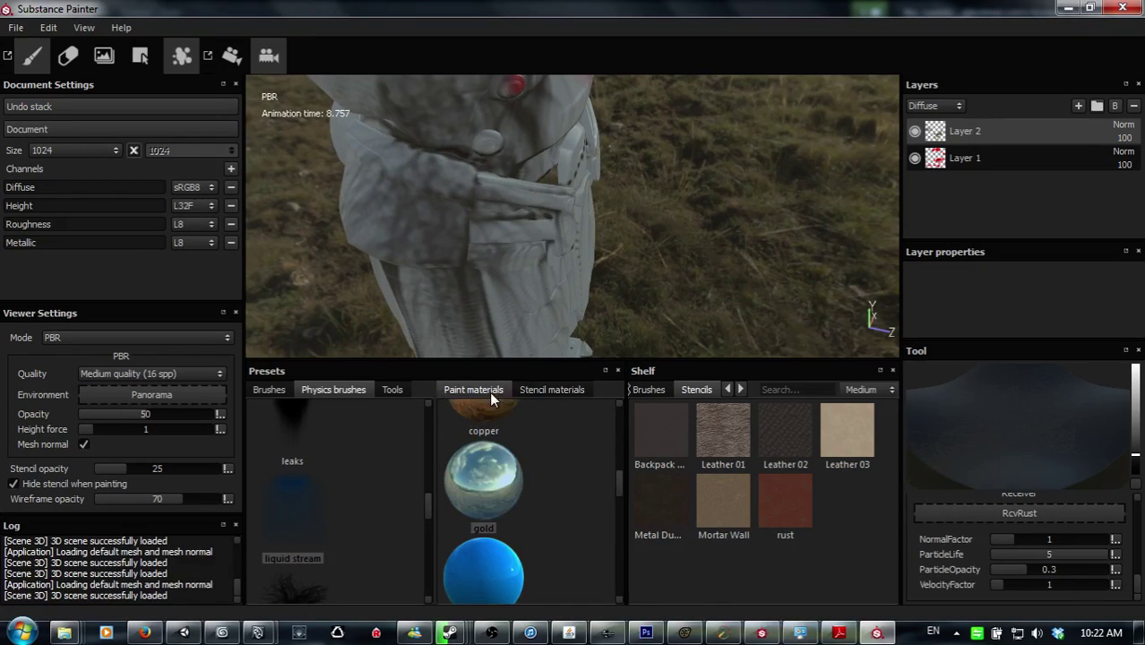
left_click(493, 464)
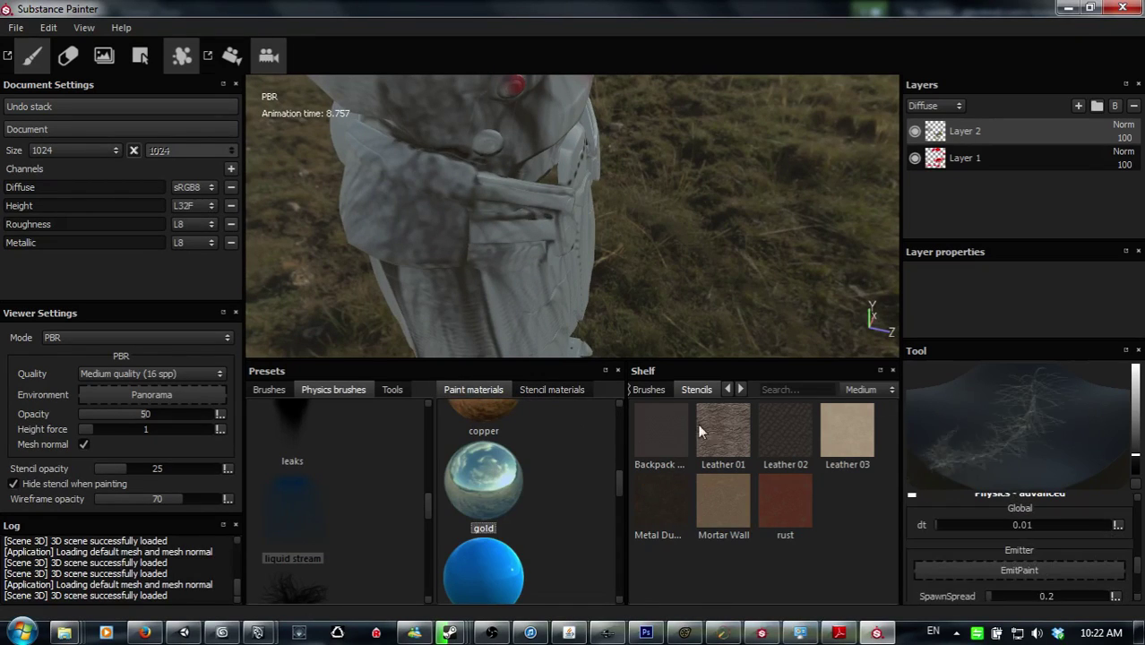
left_click(660, 390)
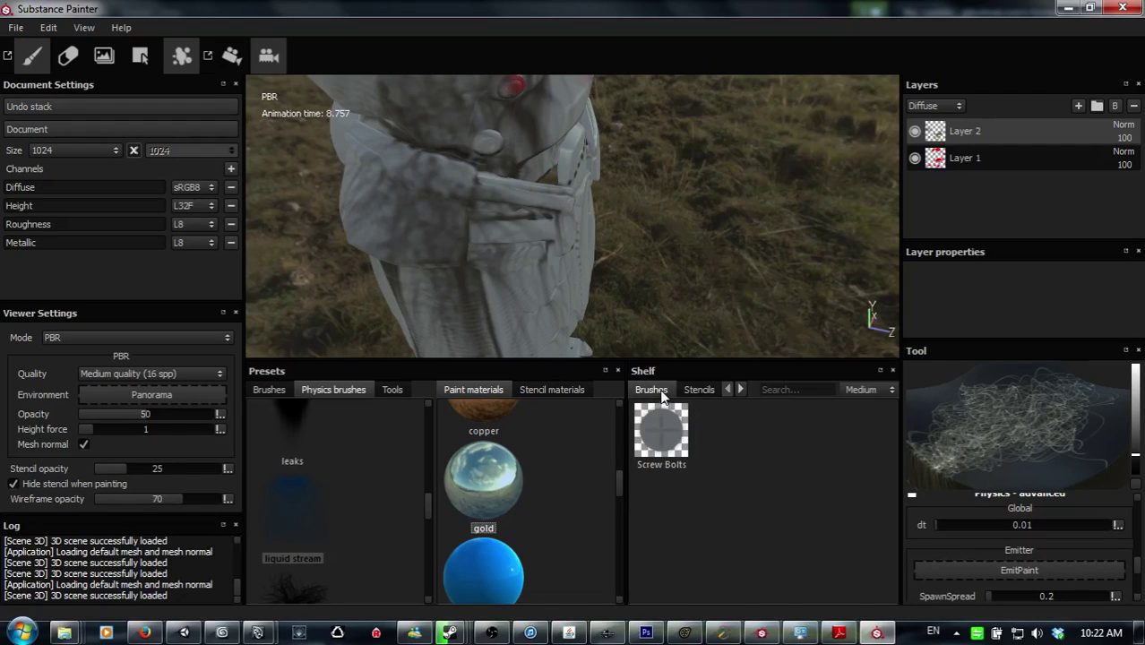
left_click(698, 391)
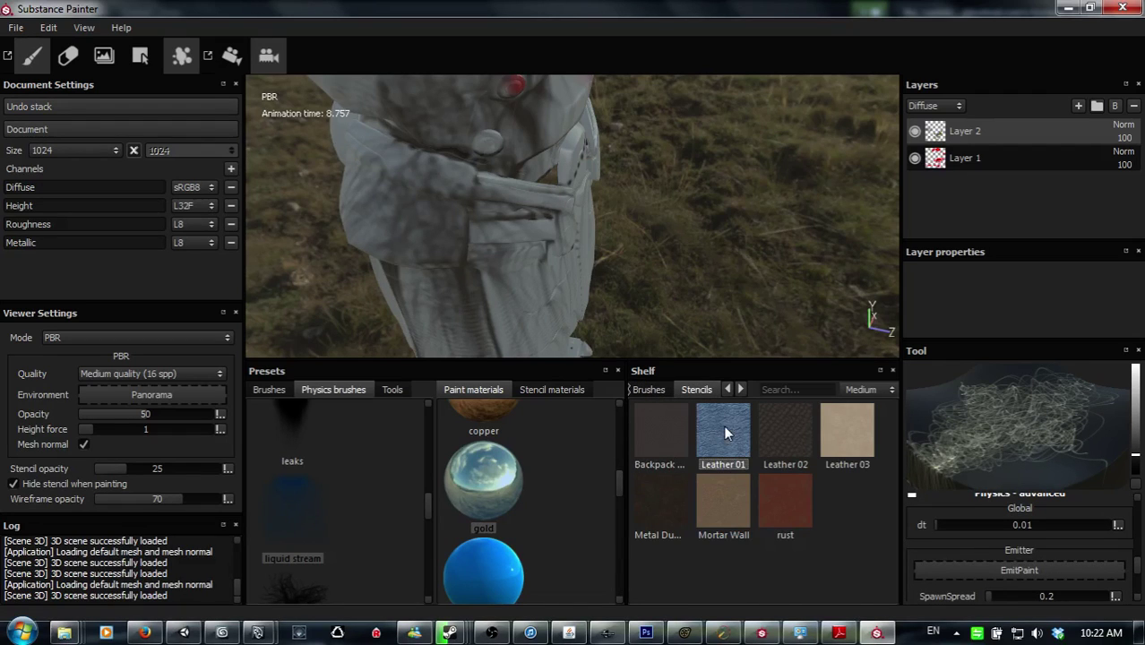
left_click(469, 212)
mouse_move(491, 259)
left_mouse_down("alt")
mouse_move(525, 226)
mouse_move(514, 269)
mouse_move(462, 249)
mouse_move(497, 219)
mouse_move(565, 248)
left_mouse_up("alt")
middle_click_drag(520, 246, 535, 202, "alt")
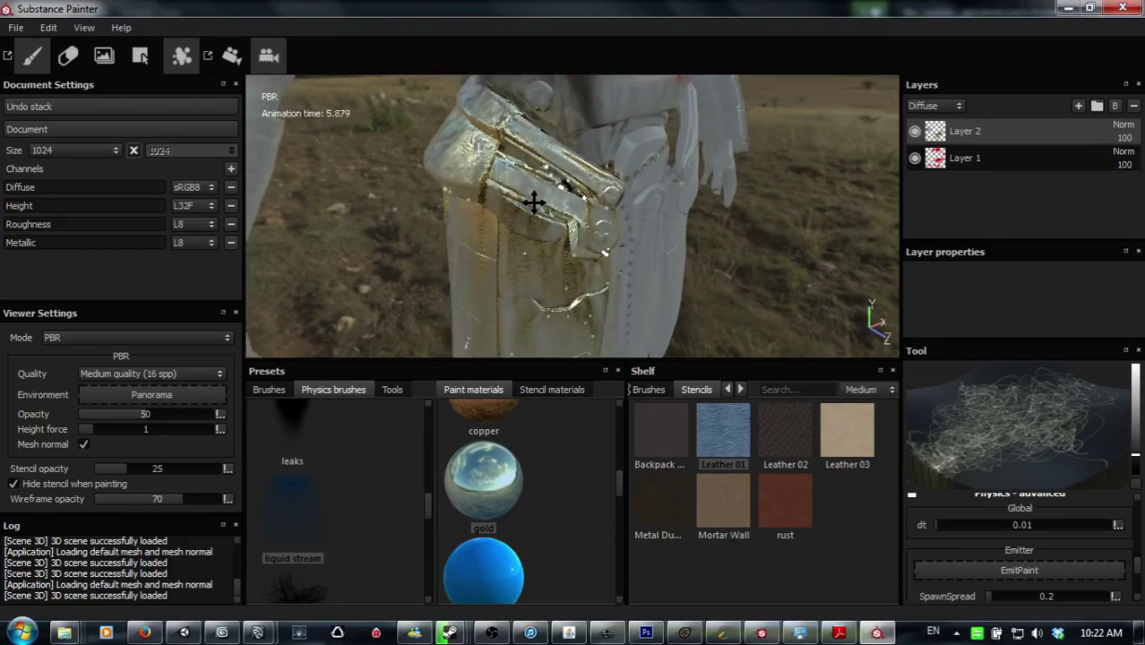
mouse_move(534, 203)
left_mouse_down("alt")
mouse_move(539, 258)
mouse_move(524, 282)
left_mouse_up("alt")
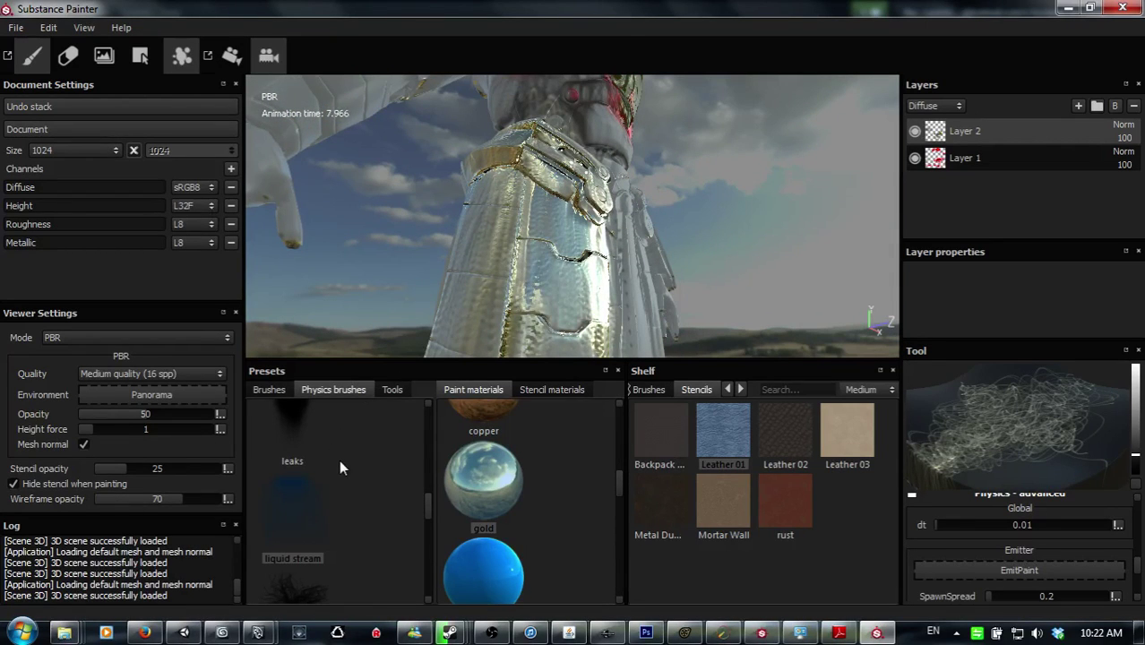
Step: Choose the fill physics brush and paint gold leather-textured particles over the panels of the robot's right leg
scroll(349, 469, "up", 3)
left_click(281, 394)
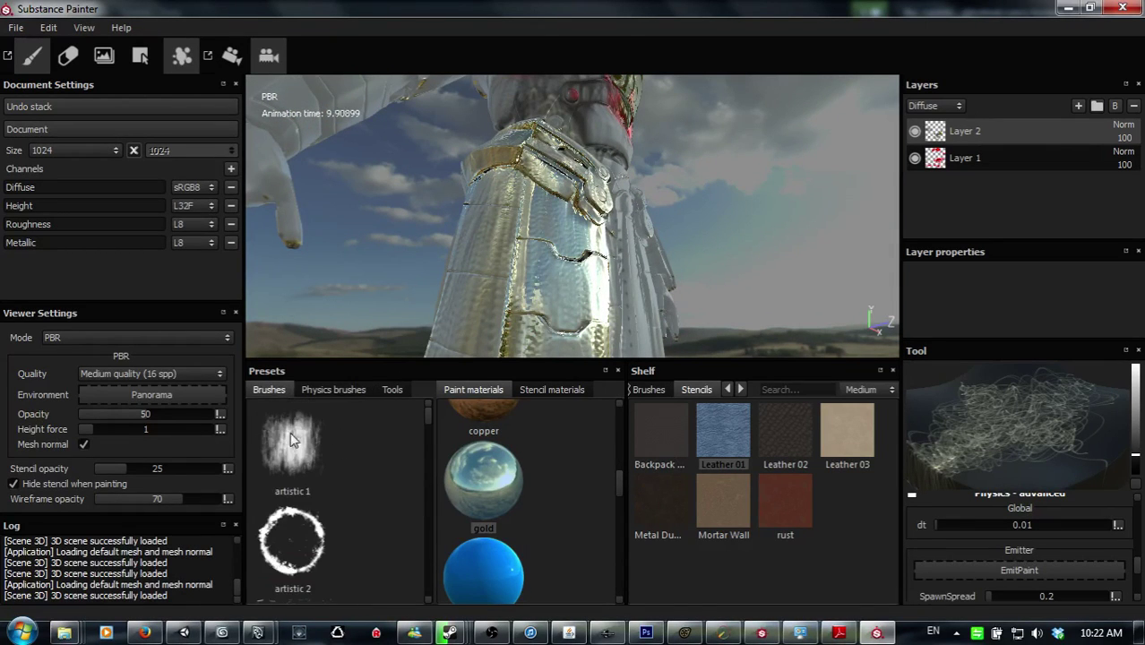
left_click(333, 389)
scroll(322, 459, "down", 3)
scroll(320, 467, "down", 3)
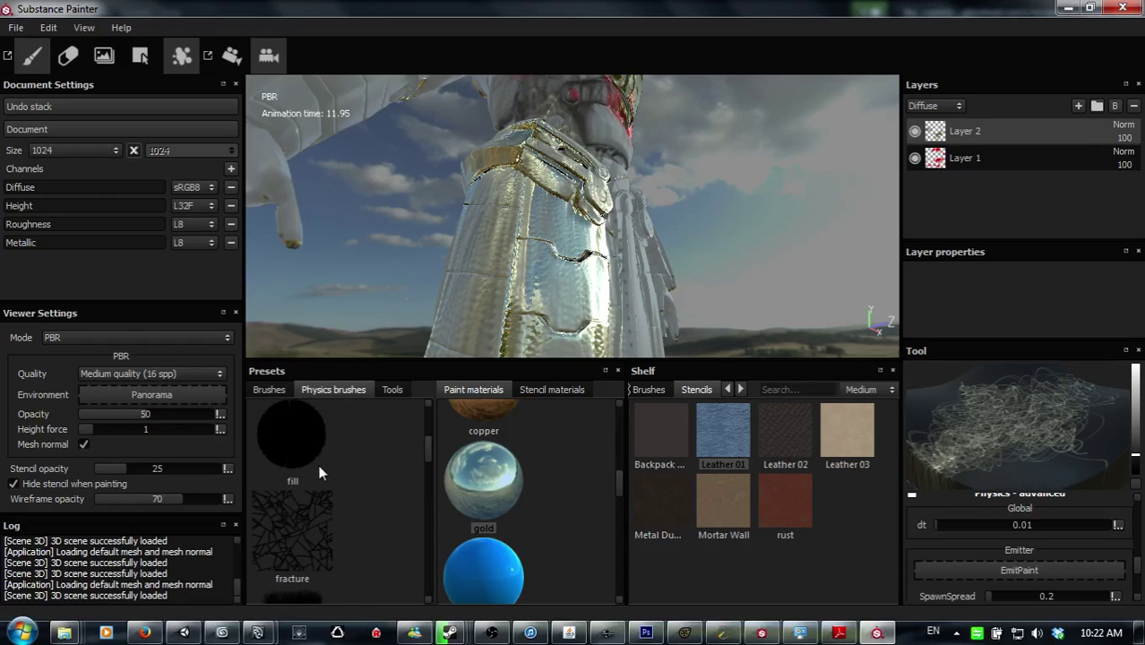
left_click(304, 452)
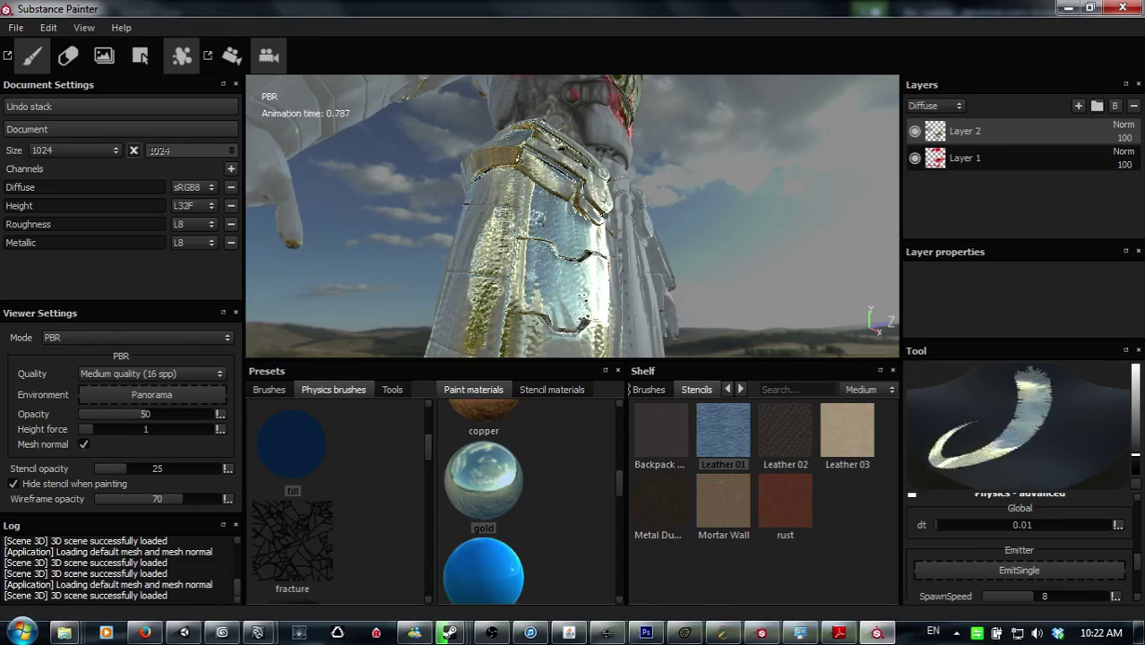
middle_click_drag(549, 255, 582, 165, "alt")
right_click_drag(583, 166, 609, 121, "alt")
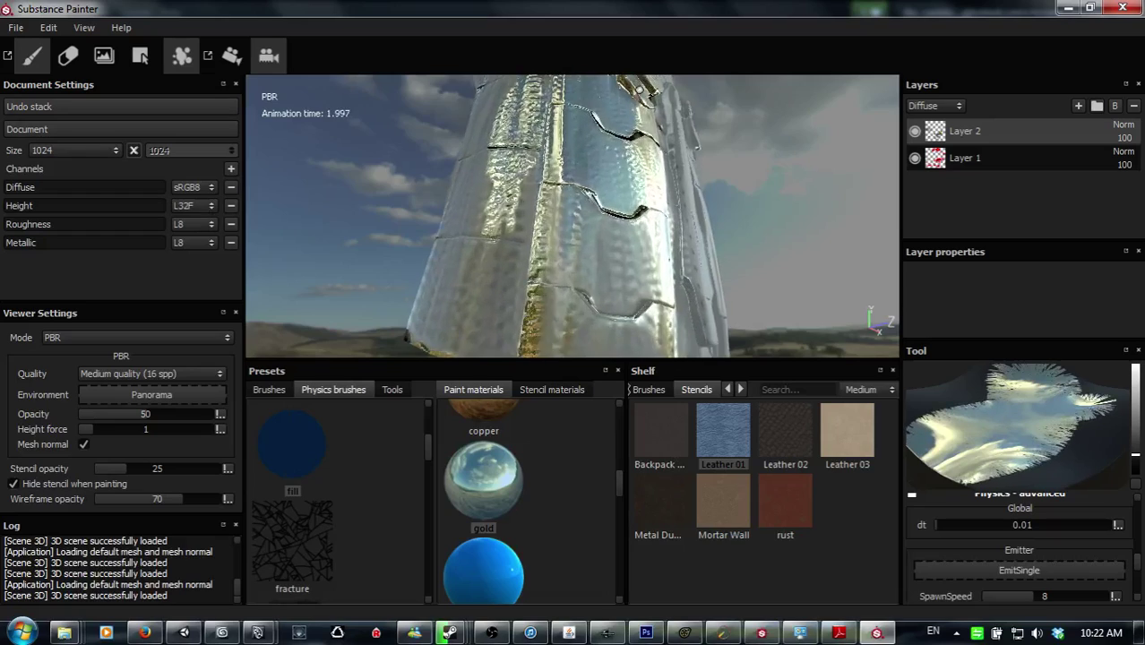
left_click_drag(612, 112, 578, 118, "alt")
middle_click_drag(570, 175, 565, 225, "alt")
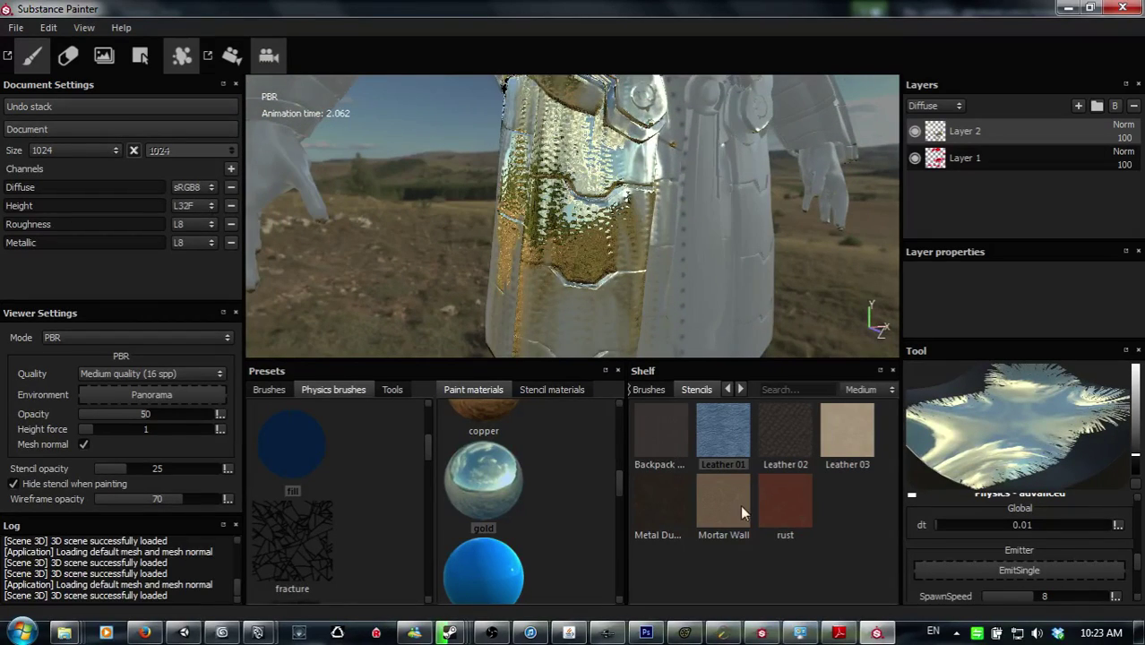
Step: Apply the rust stencil and paint gold fill particles down the center and over the panels of the robot's left leg
left_click(780, 499)
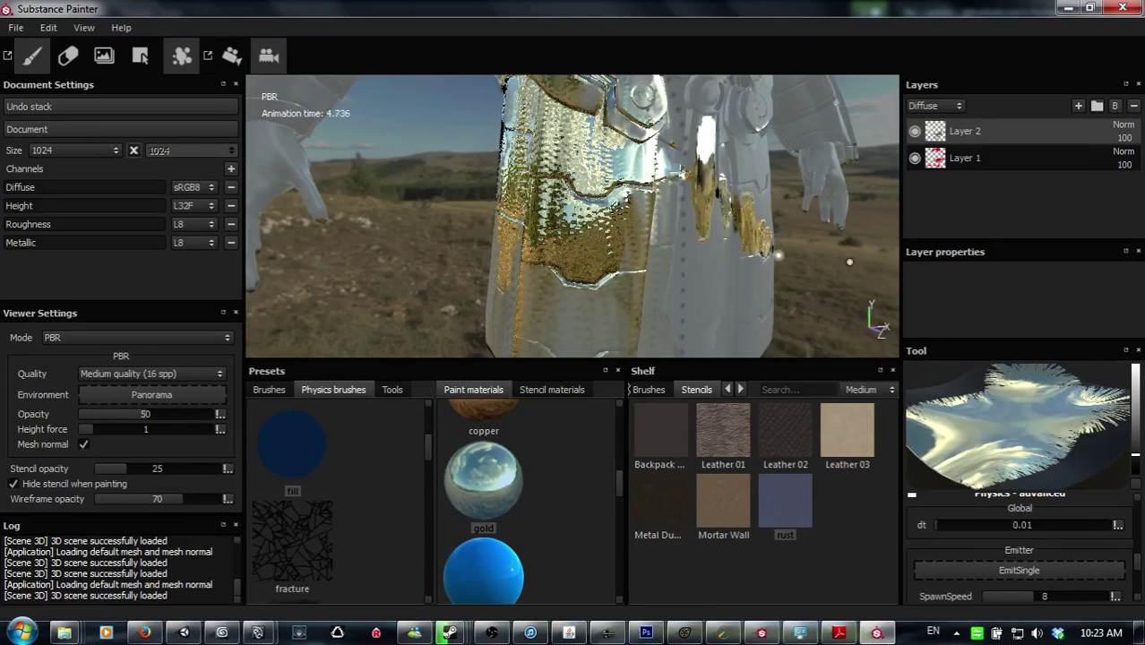
left_click_drag(699, 180, 642, 174, "alt")
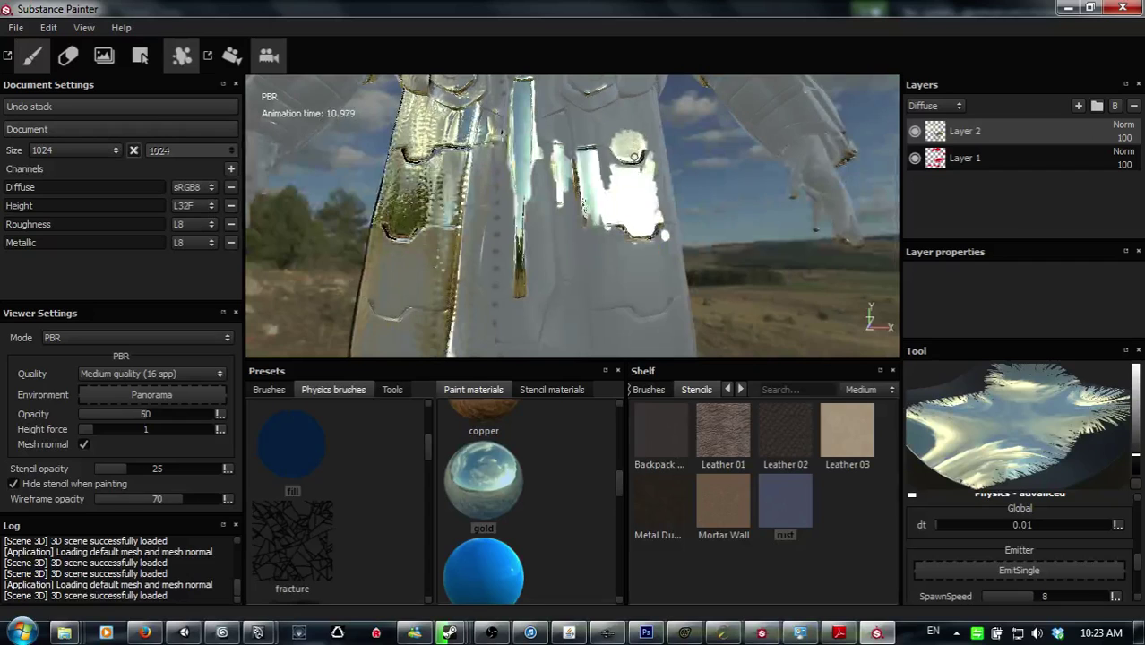
middle_click_drag(641, 204, 635, 255, "alt")
right_click_drag(633, 229, 607, 459, "alt")
middle_click_drag(642, 159, 586, 270, "alt")
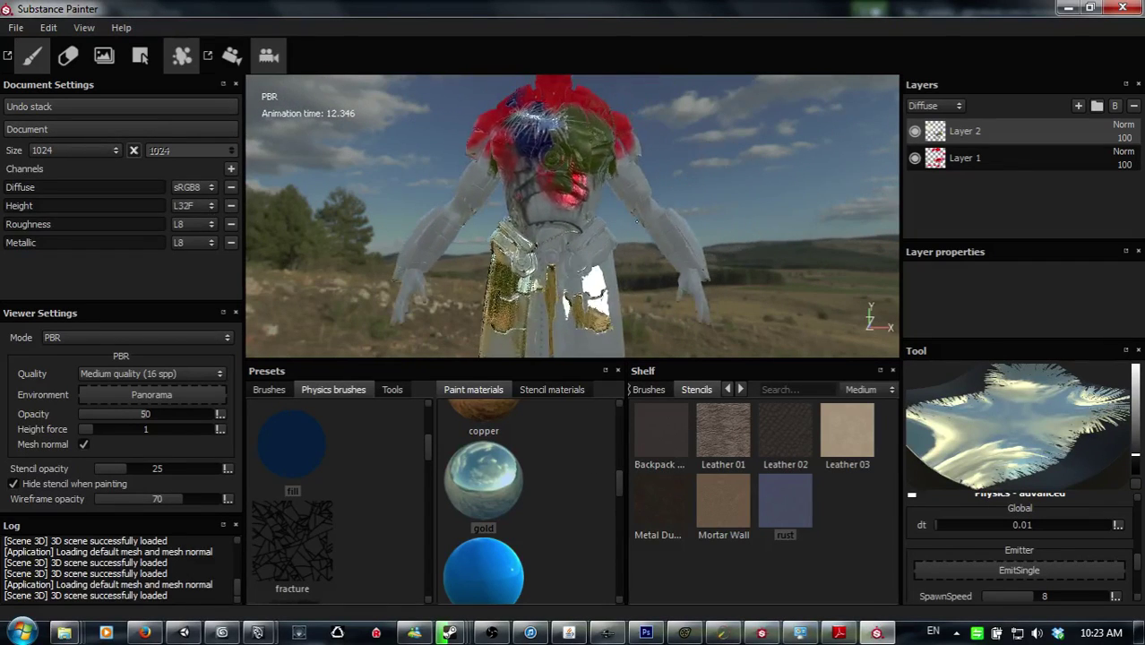
left_click_drag(625, 220, 656, 197, "alt")
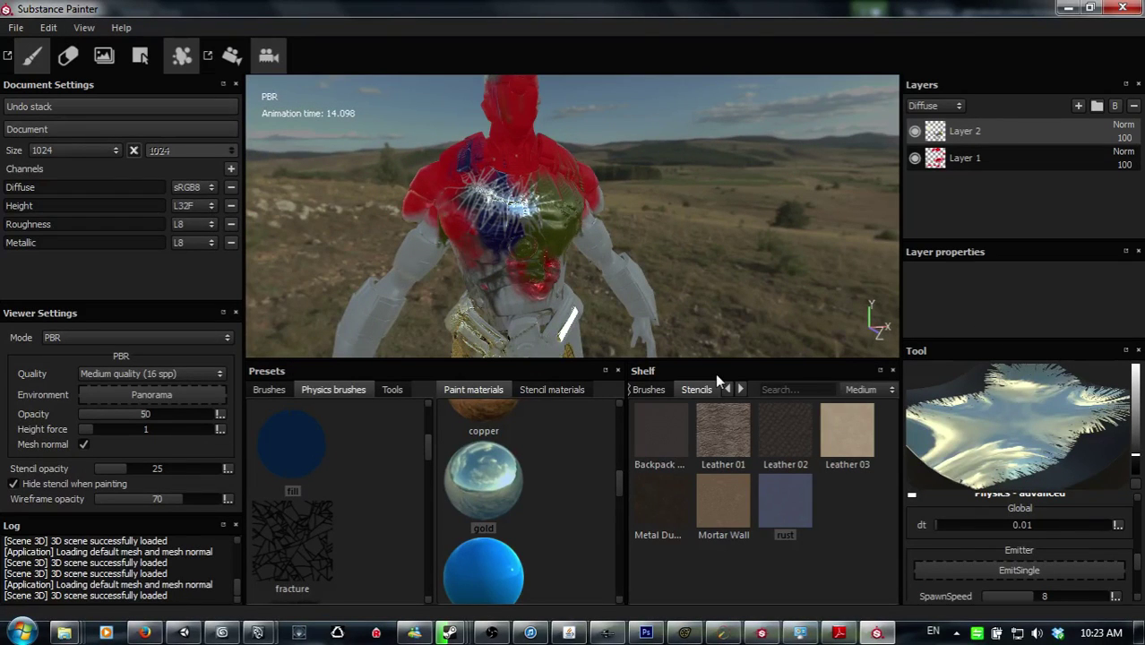
Step: Erase the paint on the robot's chest from Layer 2 and from Layer 1 beneath it, and reselect Layer 2
left_click(69, 59)
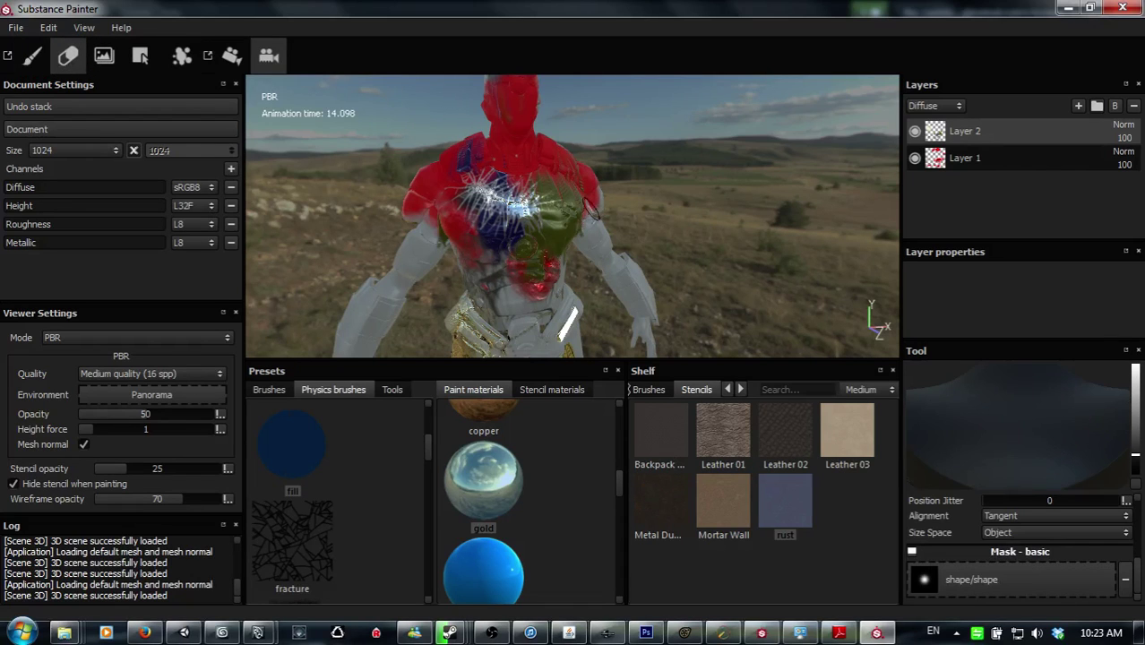
mouse_move(591, 207)
left_mouse_down()
mouse_move(542, 196)
mouse_move(541, 172)
left_mouse_up()
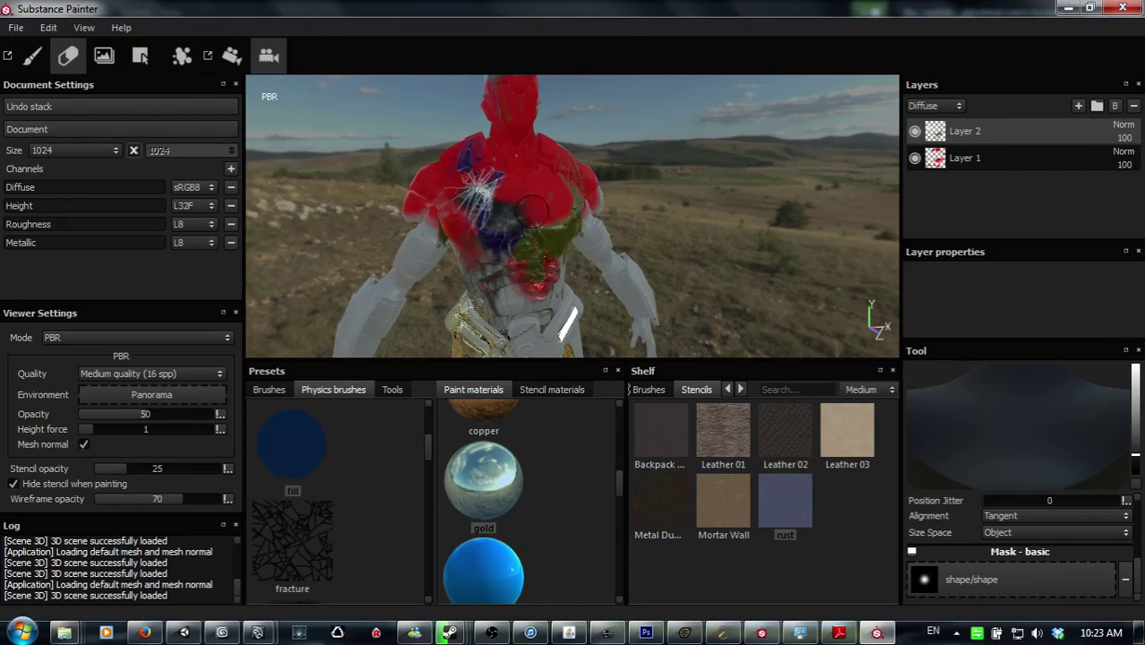
left_click(975, 160)
mouse_move(539, 211)
left_mouse_down()
mouse_move(519, 208)
mouse_move(529, 193)
mouse_move(542, 215)
left_mouse_up()
left_click(1025, 131)
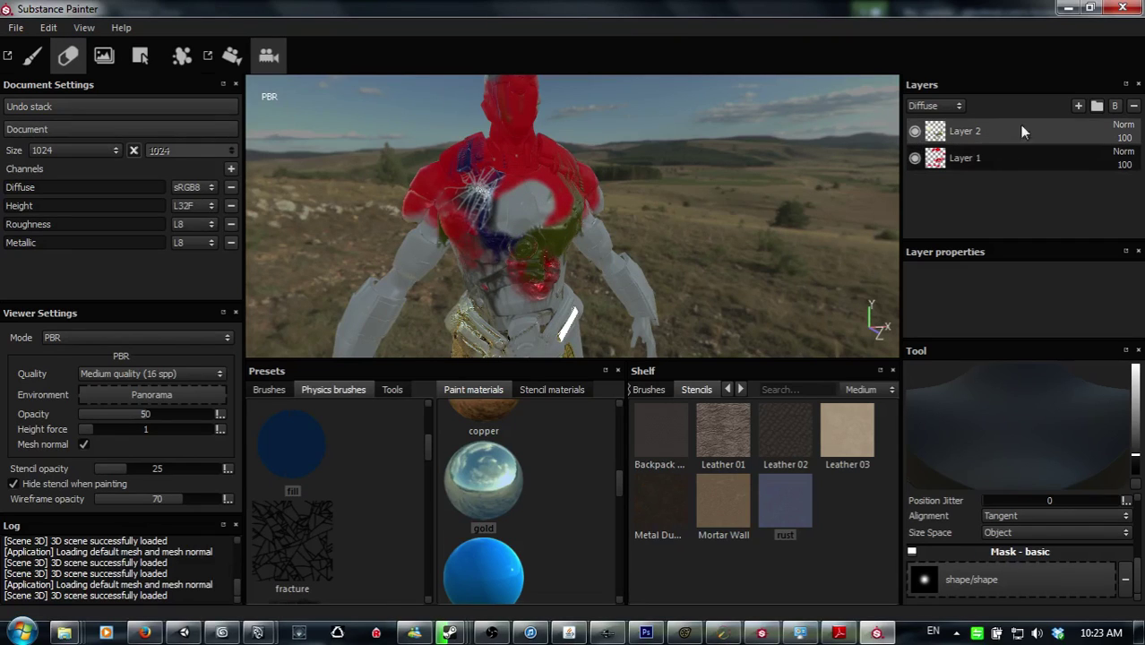
Step: Try the Multiply and Linear burn blending modes on Layer 2's diffuse channel and inspect the torso
left_click(1121, 128)
left_click(1114, 190)
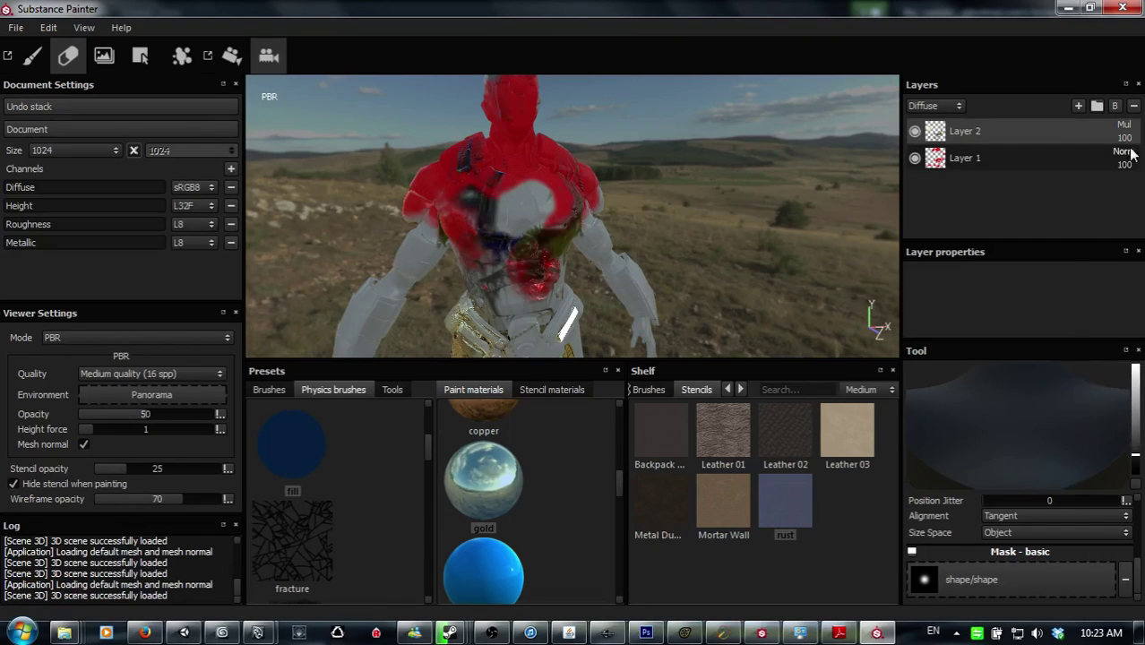
left_click(1125, 129)
left_click(1119, 215)
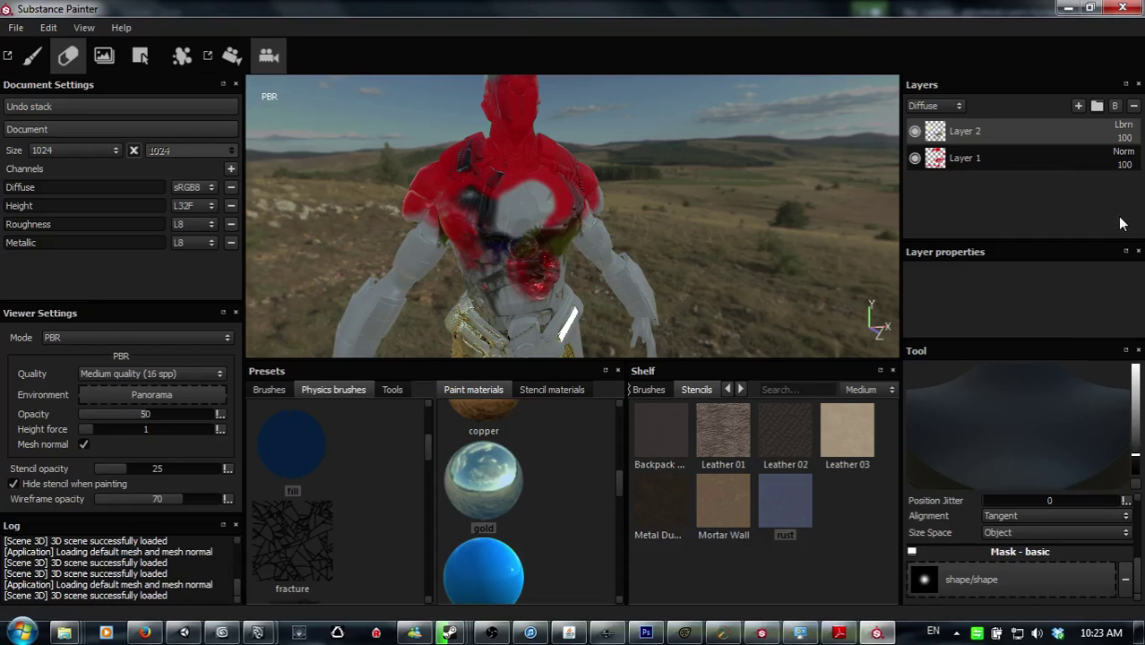
right_click_drag(680, 239, 678, 122, "alt")
left_click_drag(679, 122, 663, 147, "alt")
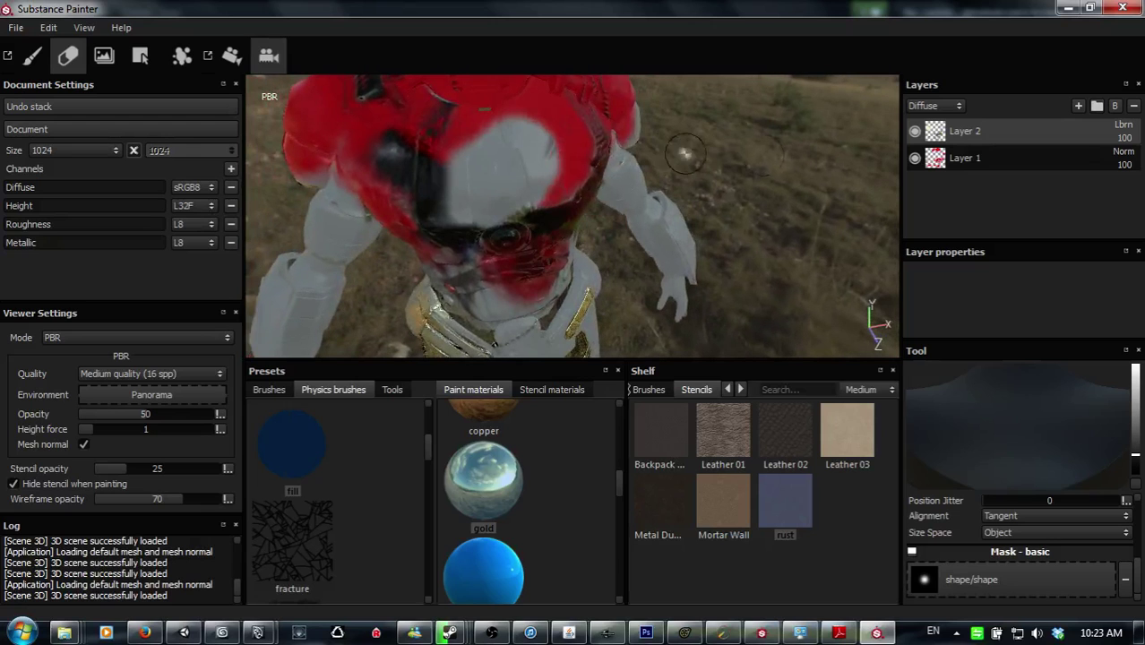
Step: Set the blending mode of Layer 2's diffuse channel to Exclusion
left_click(1118, 126)
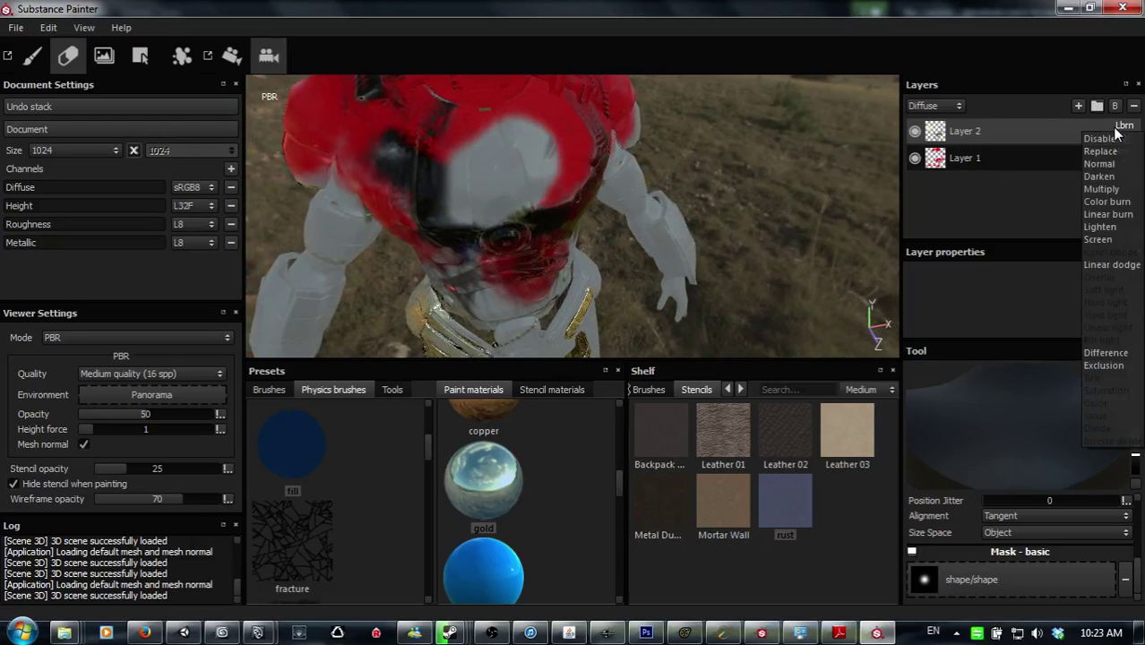
left_click(1109, 367)
left_click_drag(860, 260, 787, 315, "alt")
right_click_drag(787, 315, 801, 374, "alt")
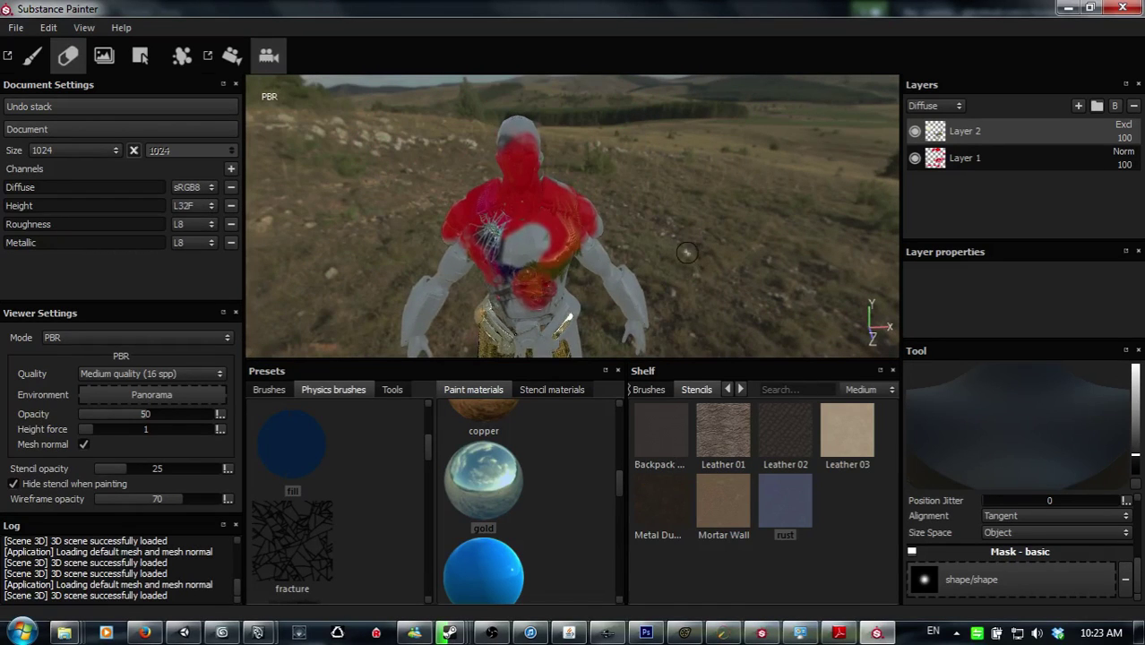
Step: Compare the layers' blending modes in the Height, Metallic and Diffuse channels, ending on Diffuse
left_click(950, 109)
left_click(951, 129)
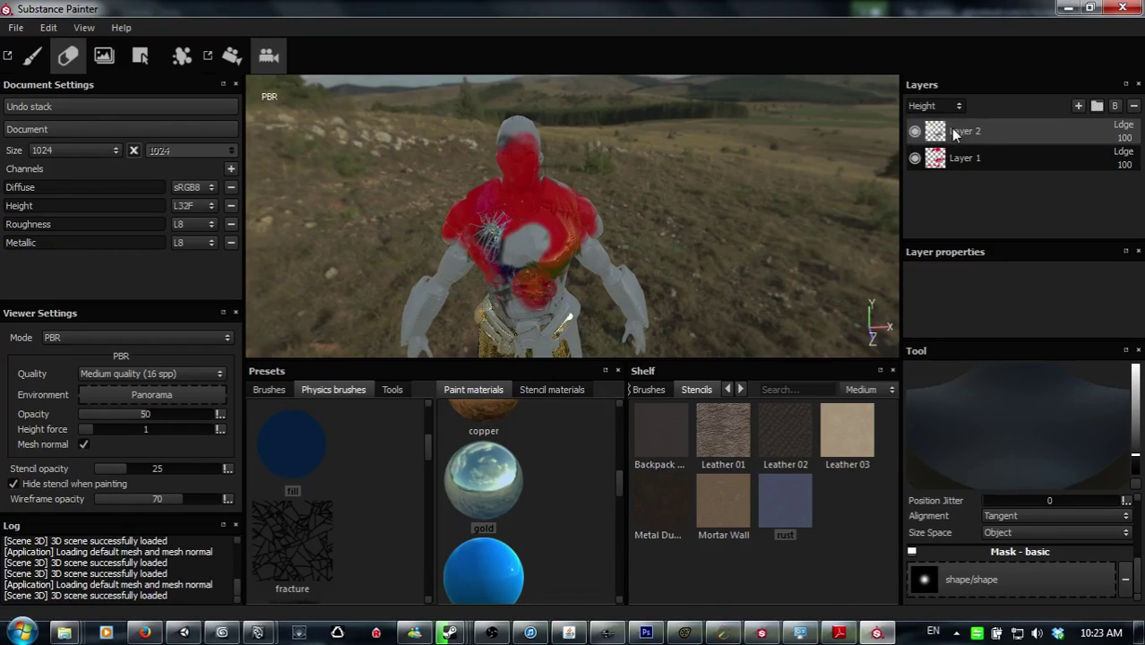
left_click(958, 110)
left_click(923, 119)
left_click(949, 109)
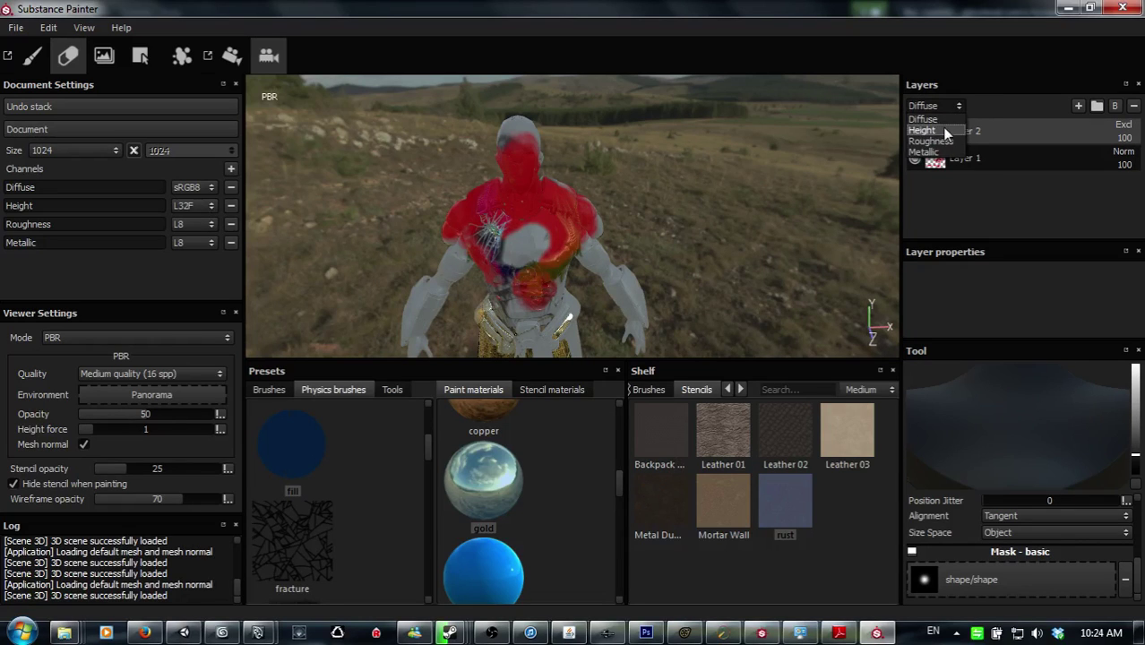
left_click(923, 130)
left_click(958, 107)
left_click(956, 116)
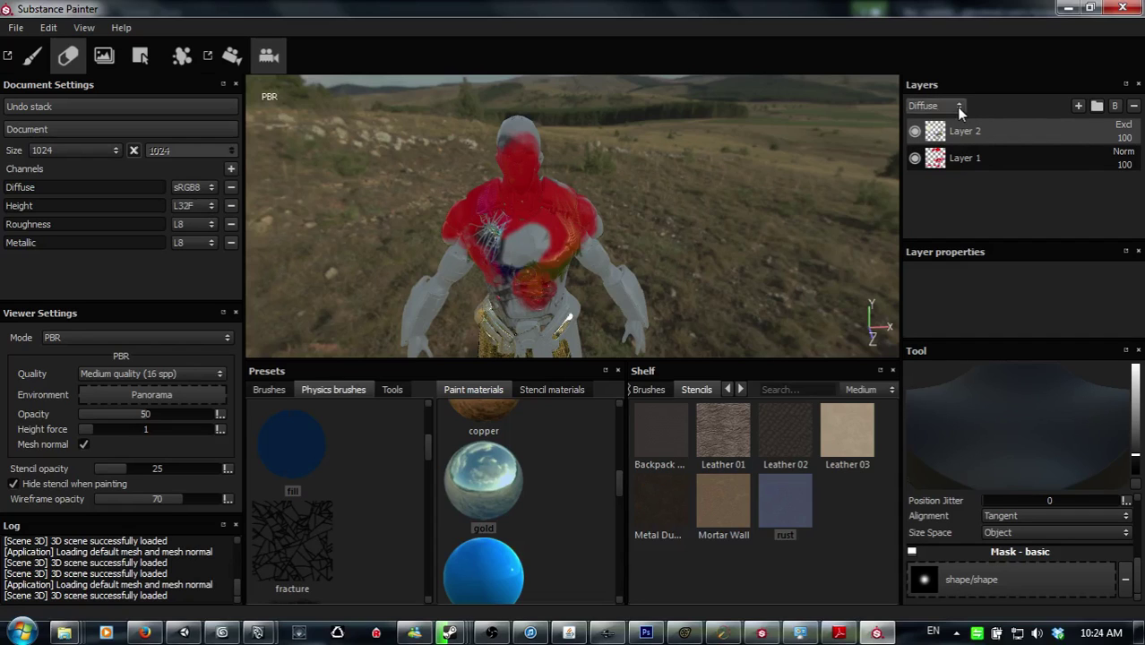
left_click(956, 106)
left_click(947, 129)
left_click(949, 107)
left_click(936, 152)
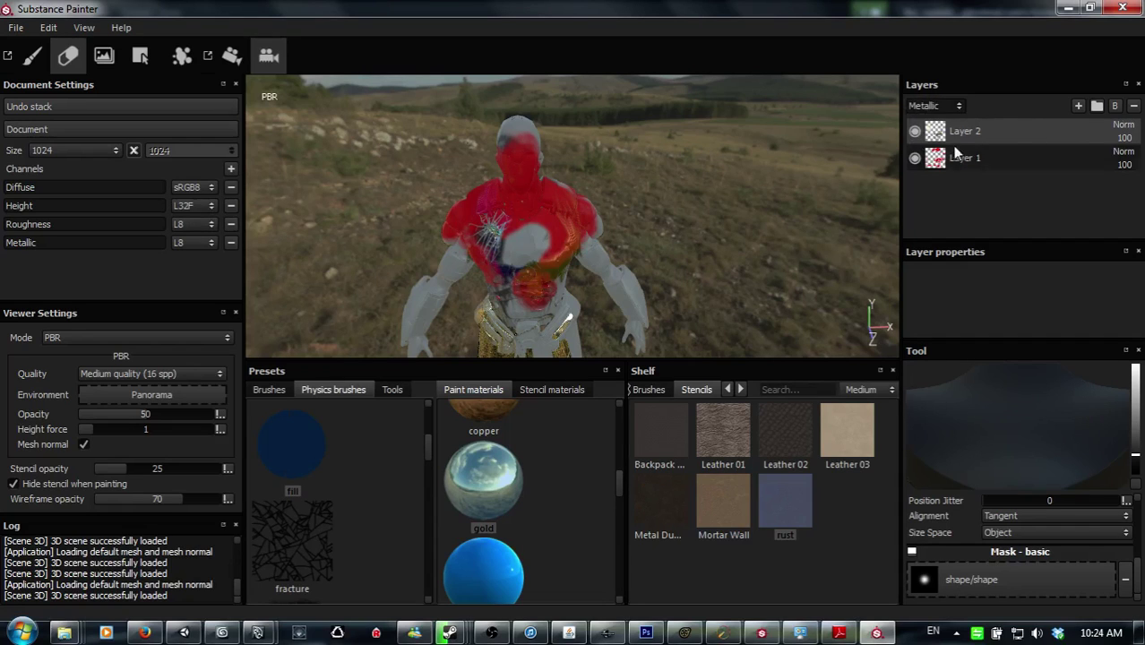
left_click(953, 106)
left_click(953, 118)
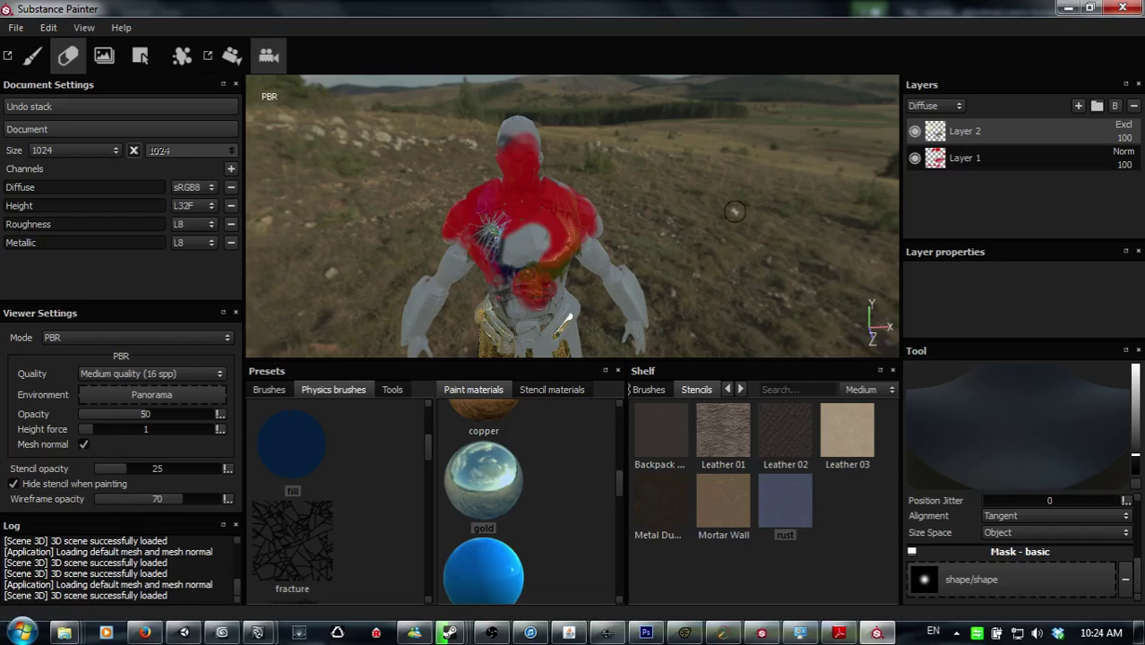
mouse_move(690, 255)
left_mouse_down("alt")
mouse_move(659, 255)
mouse_move(711, 243)
mouse_move(734, 273)
mouse_move(669, 264)
mouse_move(649, 246)
left_mouse_up("alt")
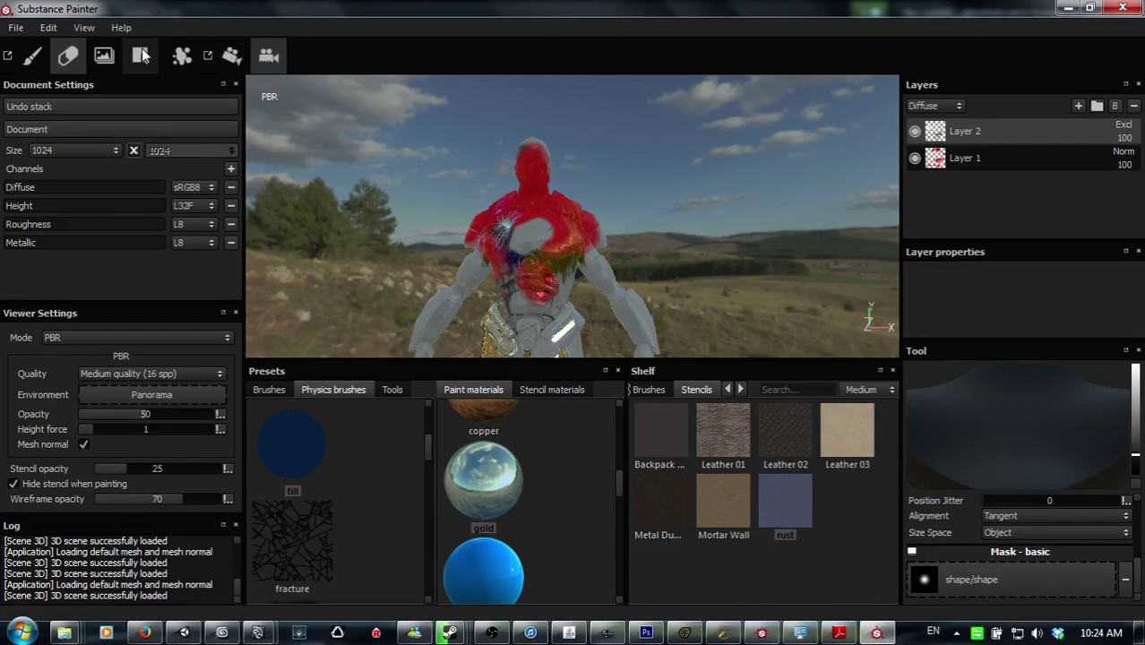
Step: Paint the robot's chest with the projection tool, using the rust stencil and the Leather 01 stencil
left_click(113, 59)
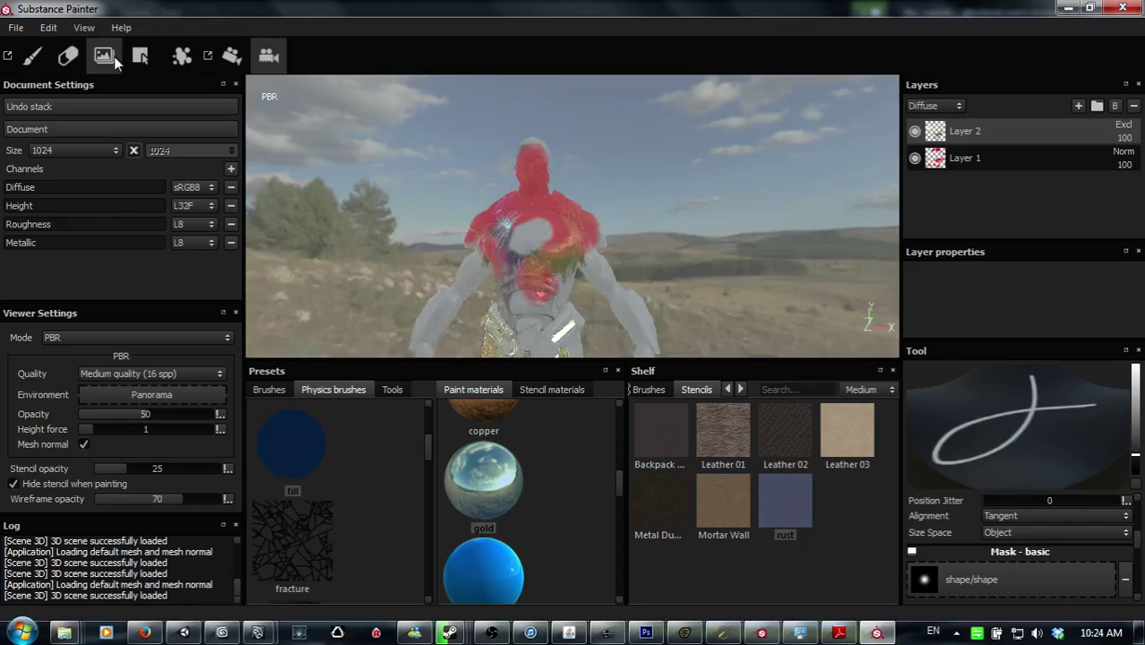
left_click_drag(559, 250, 560, 241)
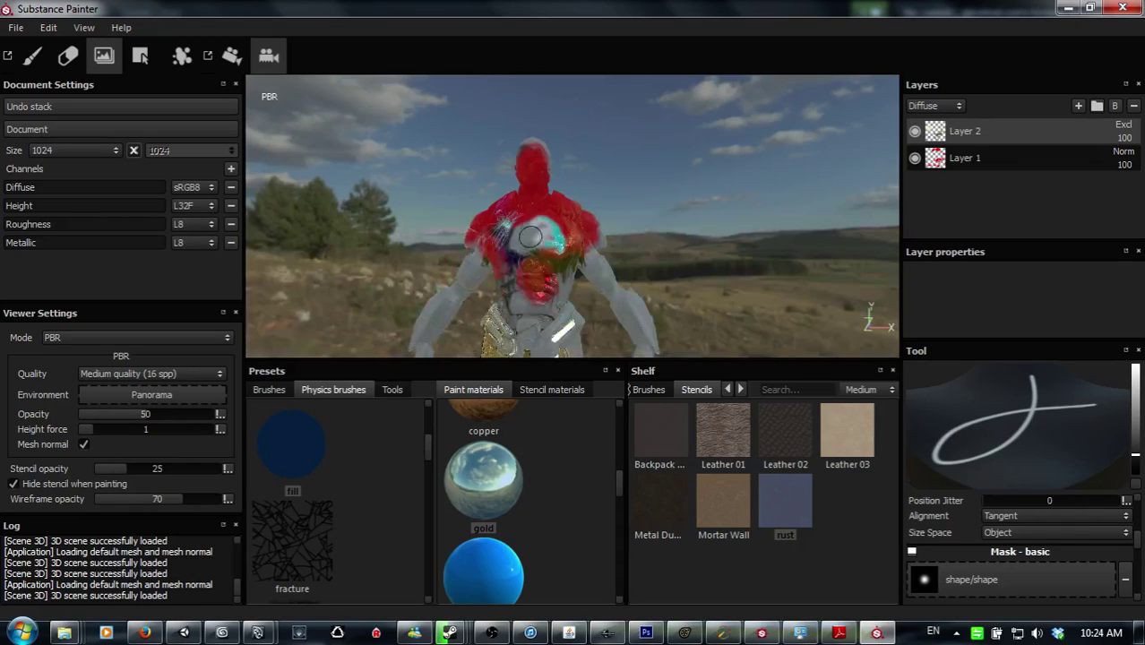
left_click(713, 426)
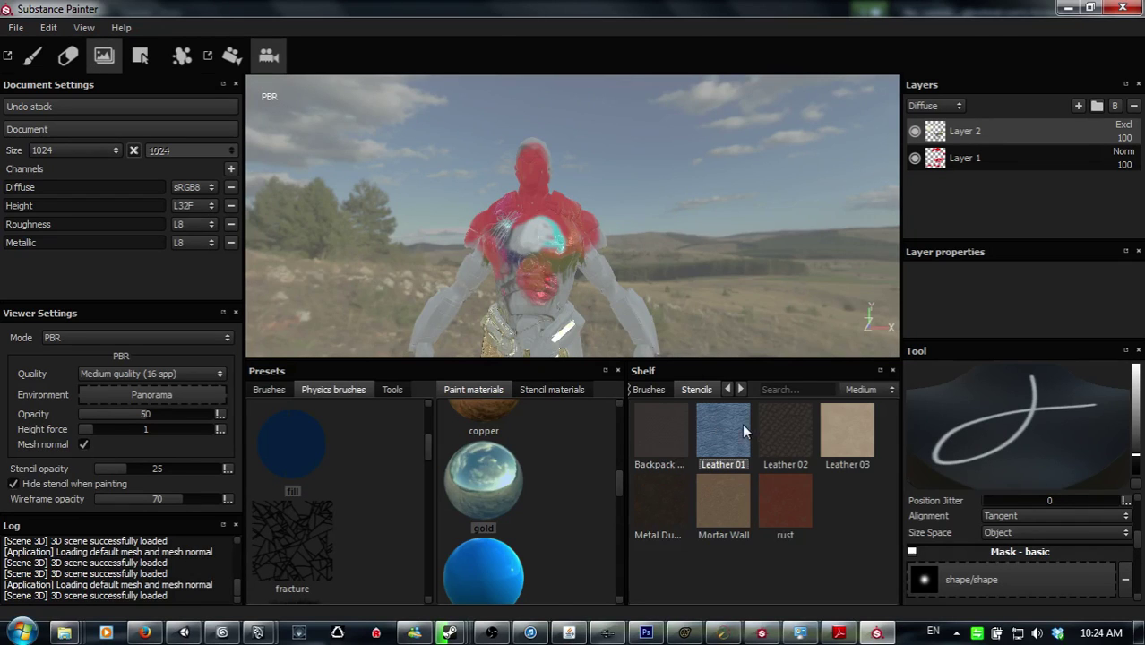
right_click_drag(638, 338, 635, 78, "alt")
left_click_drag(635, 78, 646, 152, "alt")
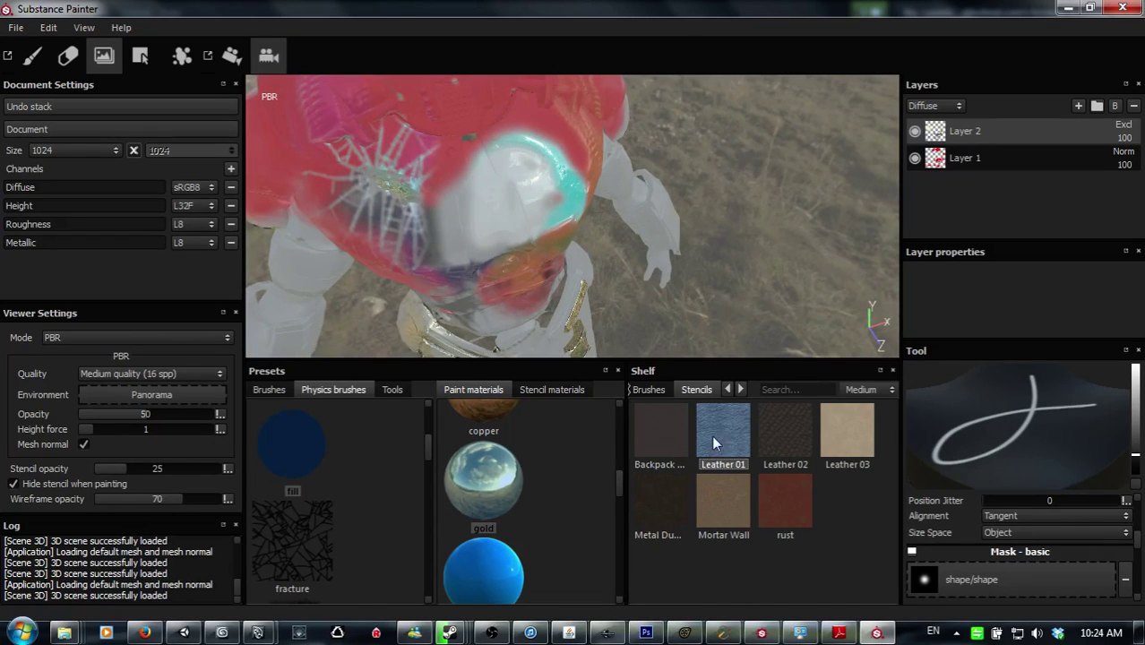
mouse_move(538, 157)
left_mouse_down()
mouse_move(516, 125)
mouse_move(431, 152)
mouse_move(421, 103)
mouse_move(455, 132)
mouse_move(437, 238)
left_mouse_up()
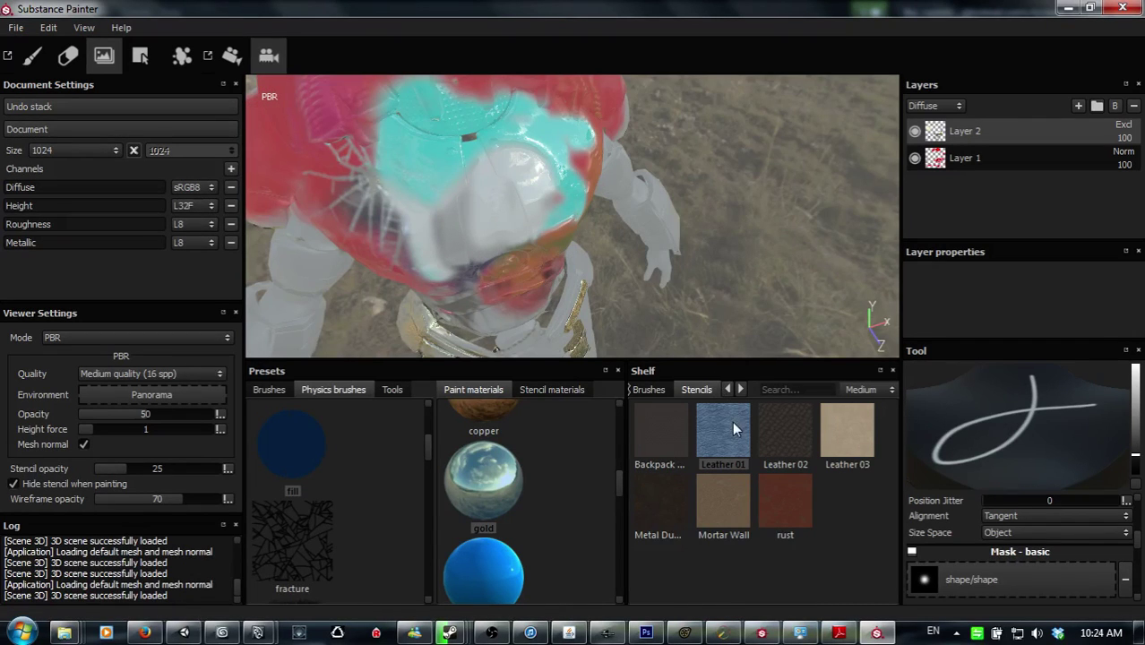
Step: Choose the bullet impact tool preset and stamp an impact on the upper middle of the robot's chest
left_click(182, 56)
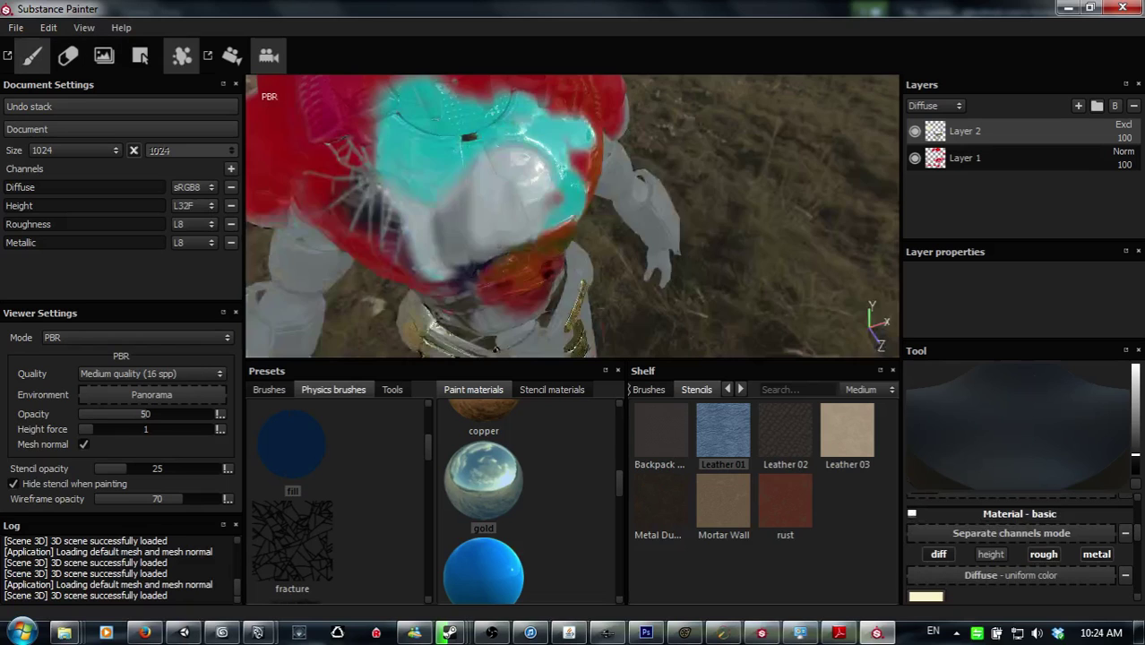
left_click_drag(748, 233, 686, 241, "alt")
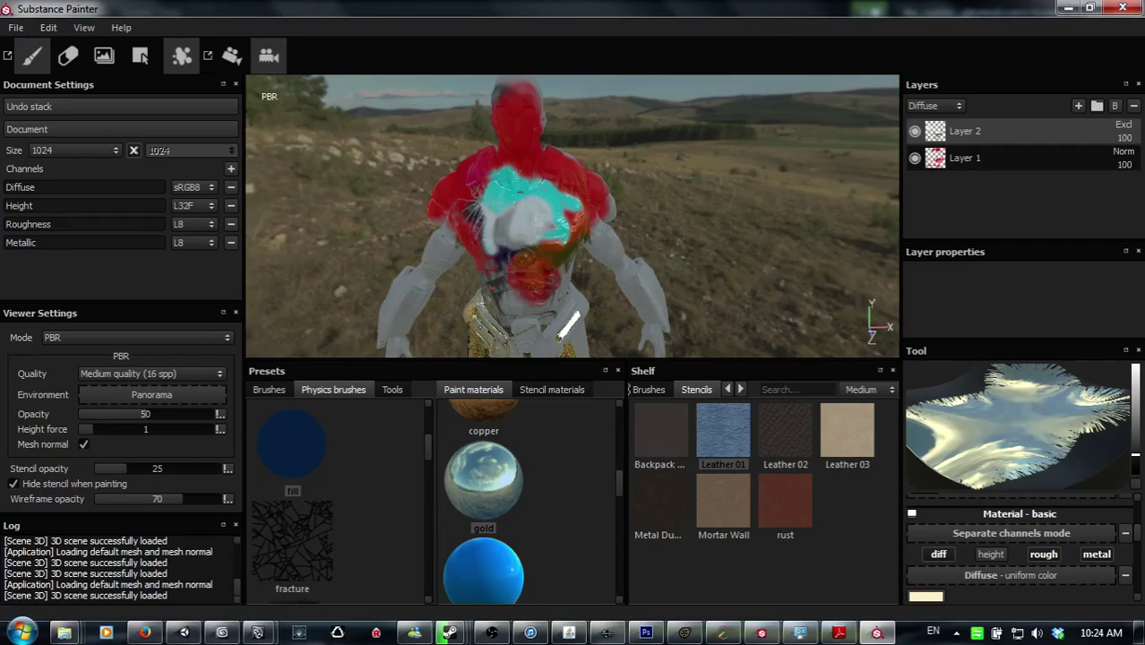
left_click(391, 389)
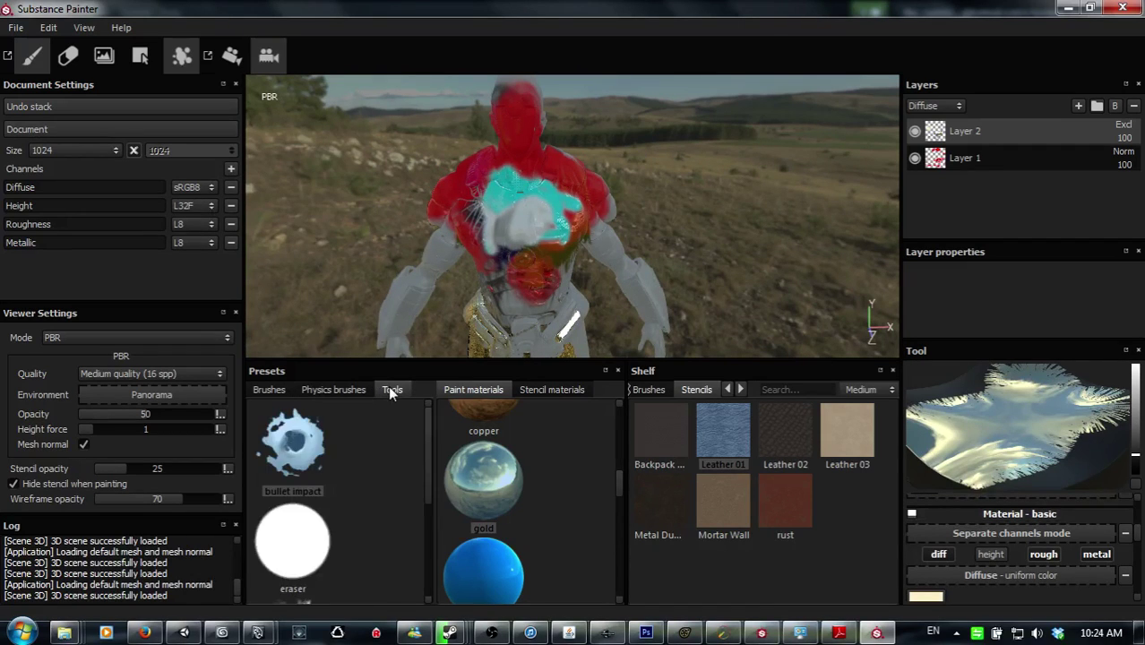
scroll(375, 473, "down", 3)
scroll(376, 480, "up", 2)
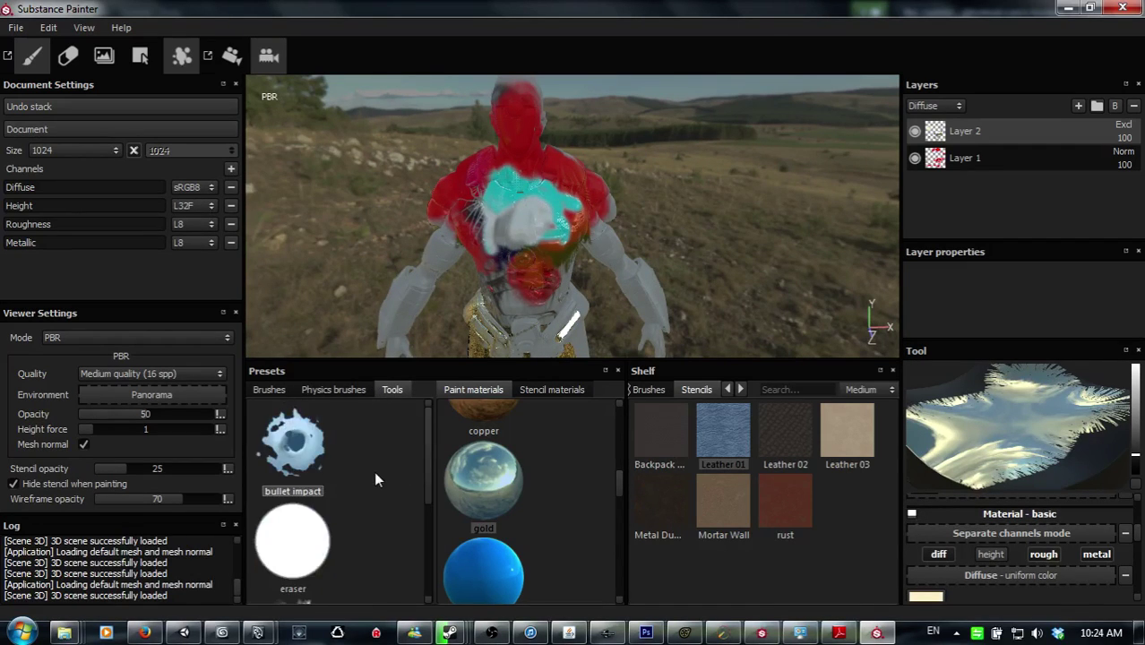
left_click(319, 460)
scroll(366, 458, "down", 2)
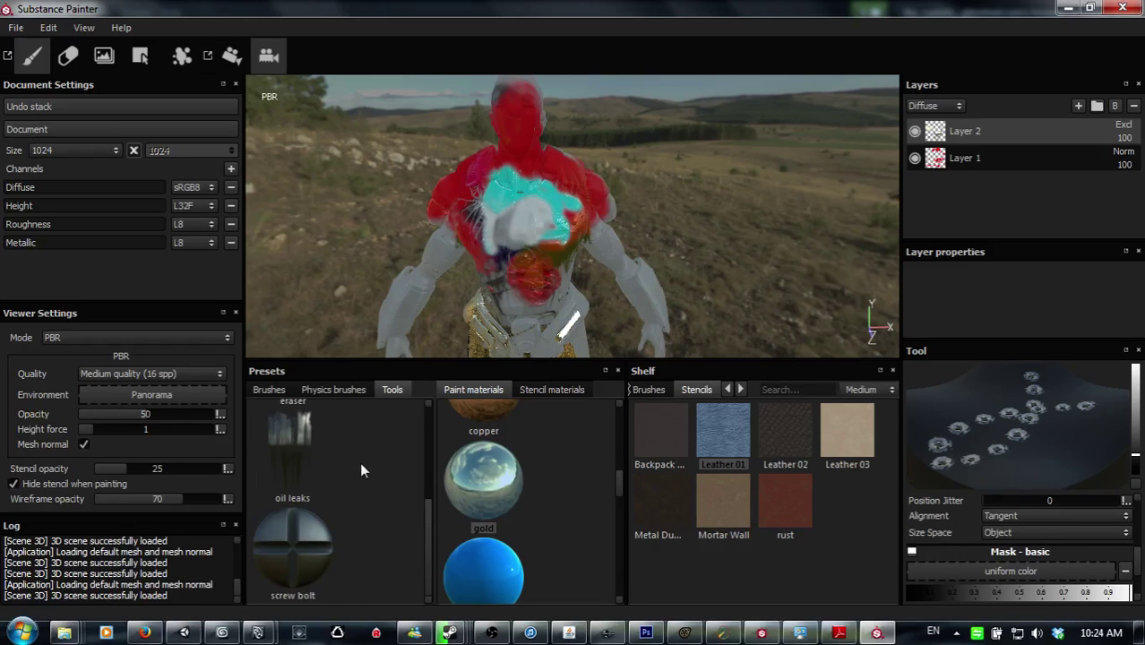
scroll(361, 471, "up", 2)
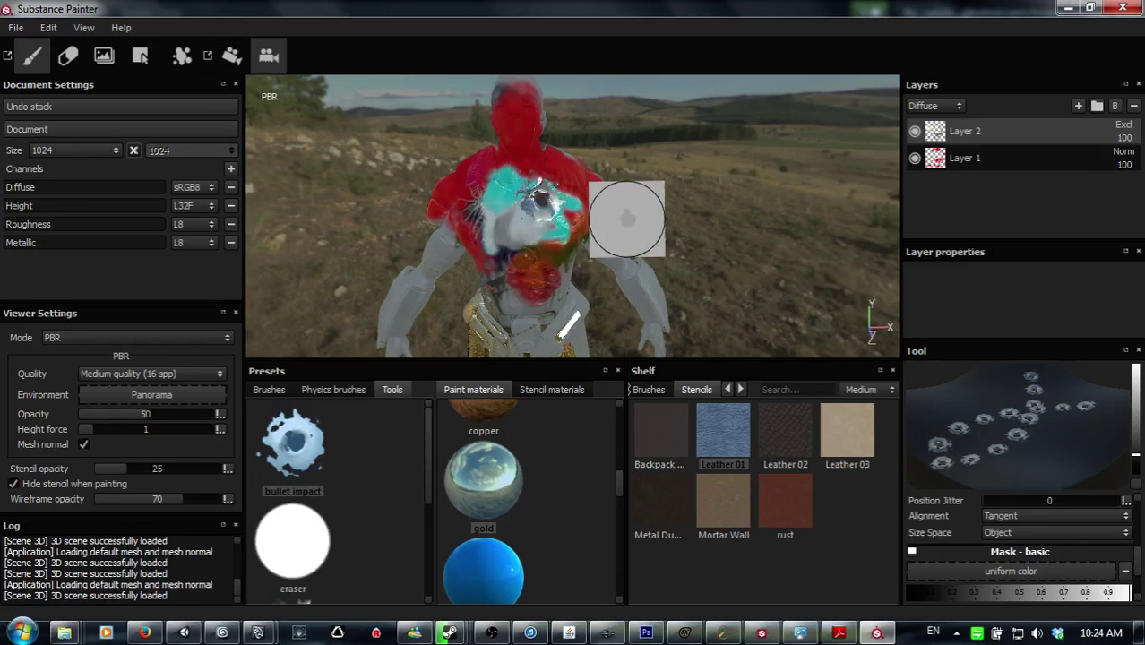
Step: Stamp three more large bullet impacts on the right side and upper part of the robot's chest
right_click_drag(661, 205, 756, 82, "alt")
middle_click_drag(644, 170, 658, 295, "alt")
right_click_drag(663, 287, 673, 235, "alt")
mouse_move(673, 235)
left_mouse_down("alt")
mouse_move(729, 205)
mouse_move(660, 153)
mouse_move(568, 159)
mouse_move(683, 172)
left_mouse_up("alt")
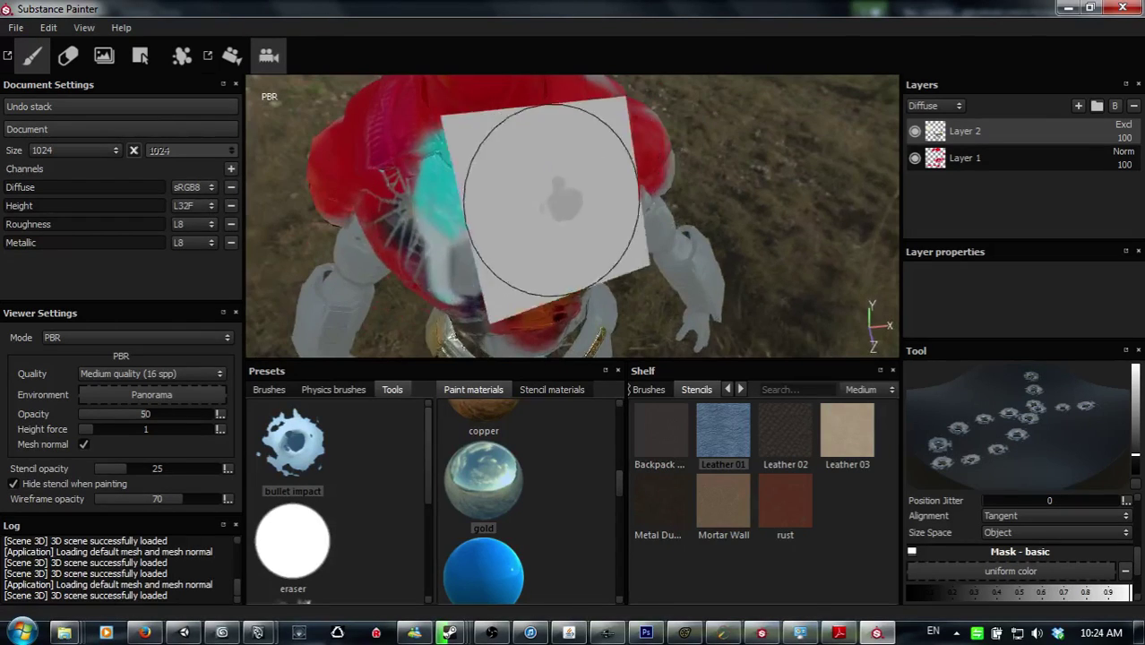
left_click(395, 227)
left_click(422, 147)
left_click(543, 127)
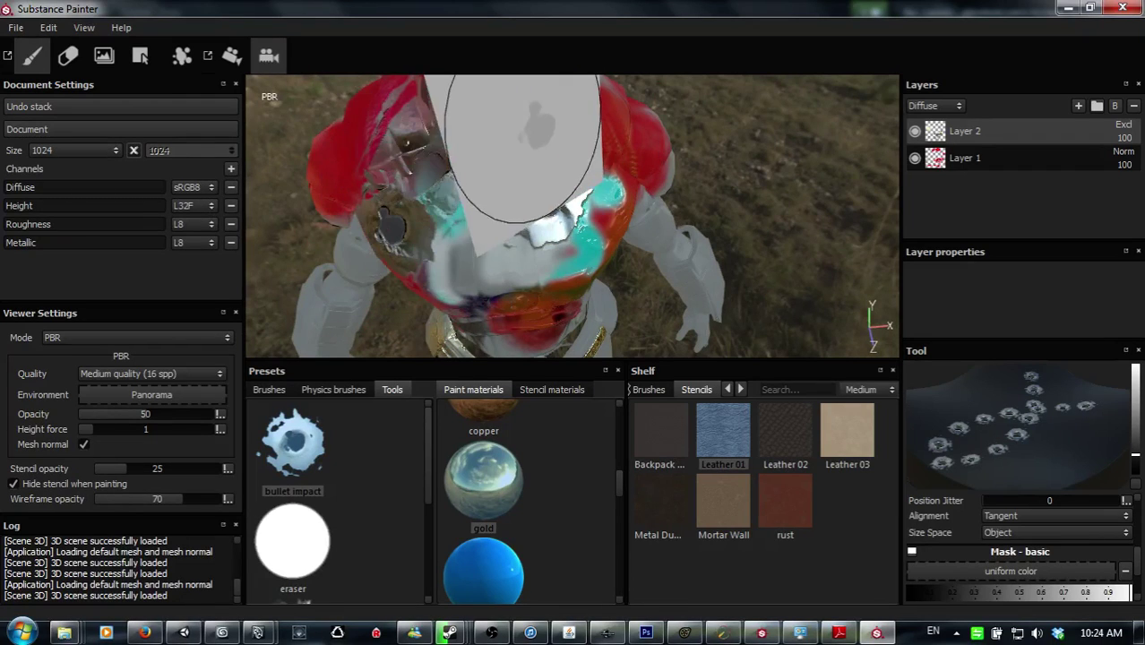
Step: Stamp bullet impacts on the robot's back, including one just below the left shoulder
mouse_move(714, 222)
left_mouse_down("alt")
mouse_move(629, 195)
mouse_move(509, 211)
left_mouse_up("alt")
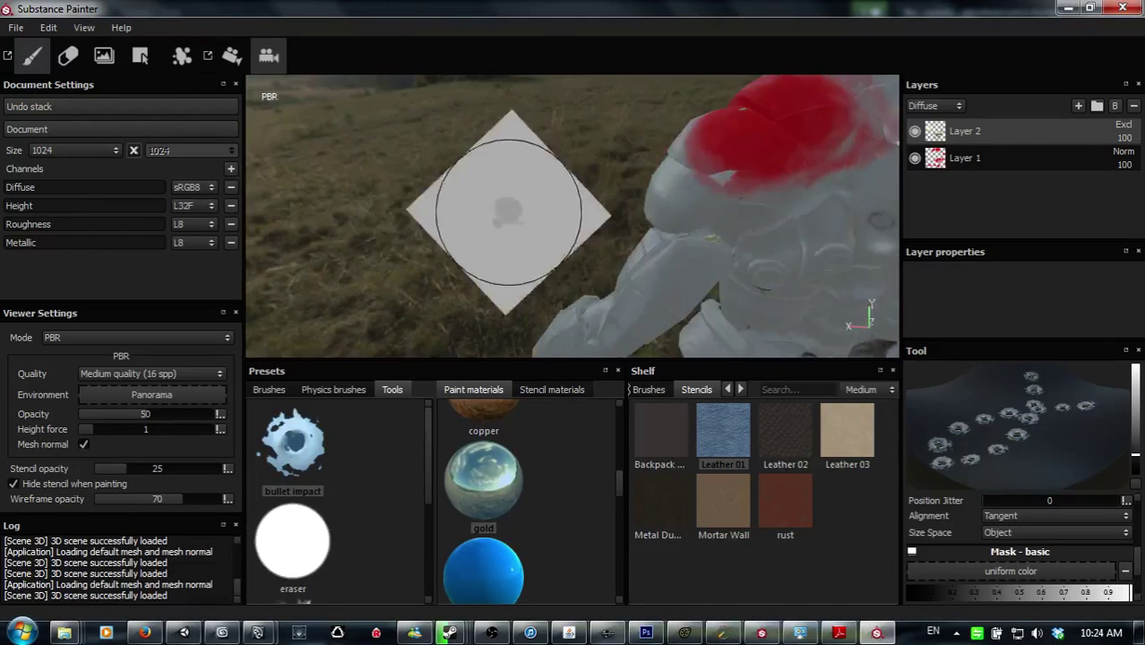
mouse_move(826, 215)
left_mouse_down("alt")
mouse_move(698, 207)
mouse_move(567, 234)
left_mouse_up("alt")
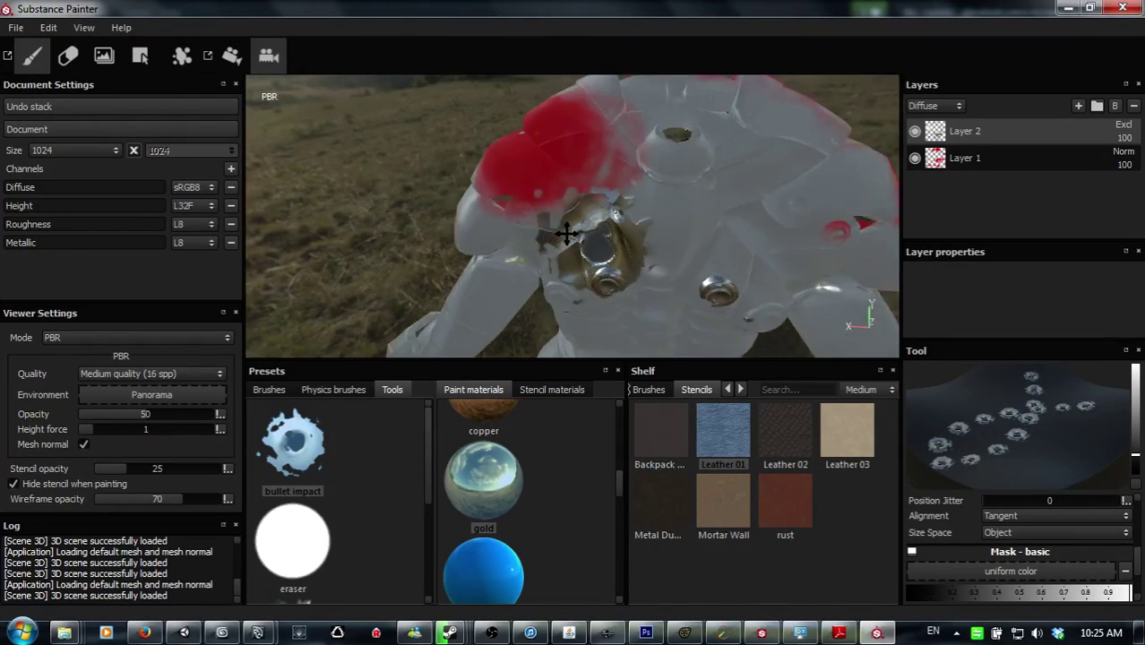
mouse_move(524, 291)
left_mouse_down("alt")
mouse_move(529, 258)
mouse_move(513, 289)
mouse_move(580, 291)
mouse_move(567, 285)
left_mouse_up("alt")
Step: Choose the eraser tool preset and erase the bullet impact below the left shoulder on the robot's back
scroll(347, 513, "down", 1)
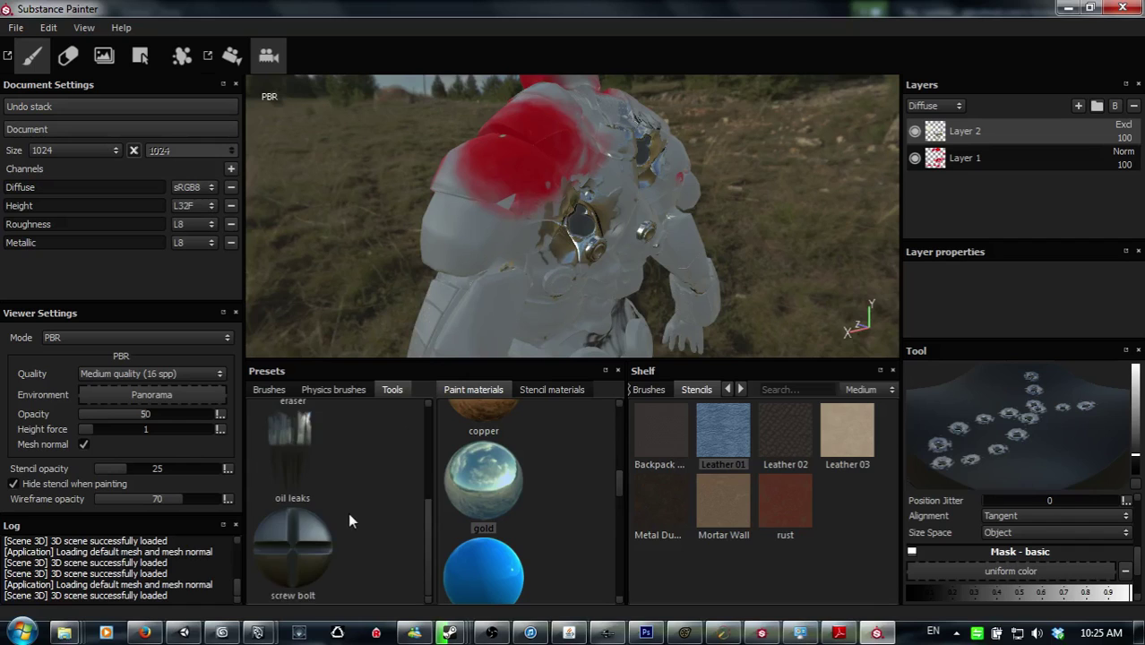
scroll(326, 490, "up", 1)
left_click(303, 530)
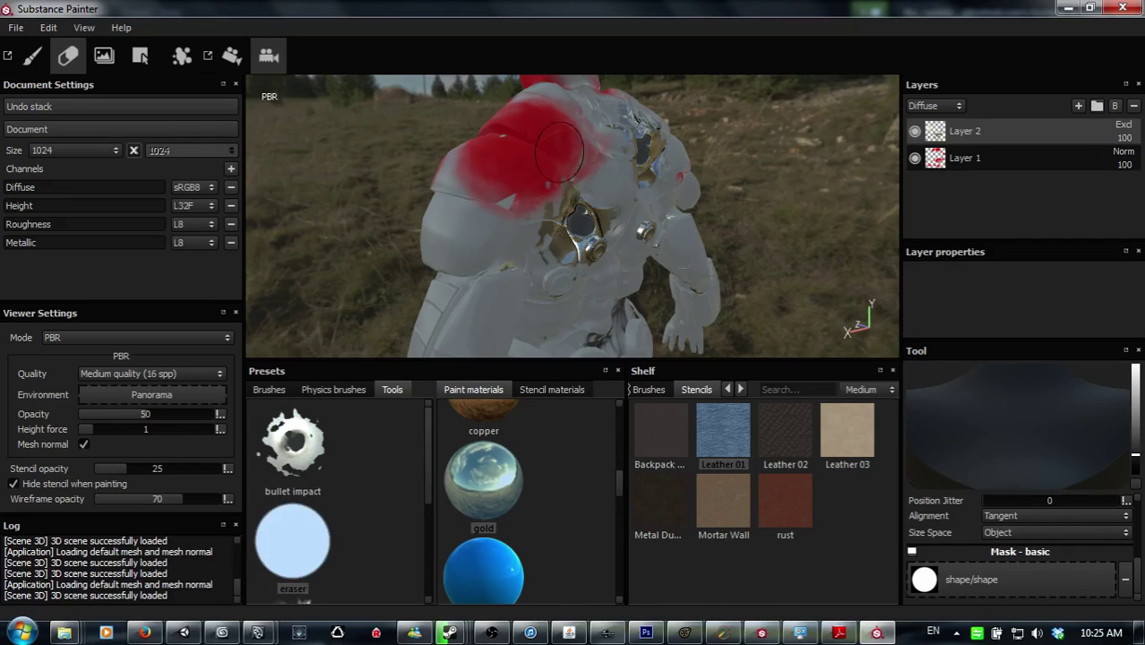
Step: Choose the oil leaks tool preset and paint dripping oil particles over the robot's back and left shoulder
scroll(381, 493, "down", 1)
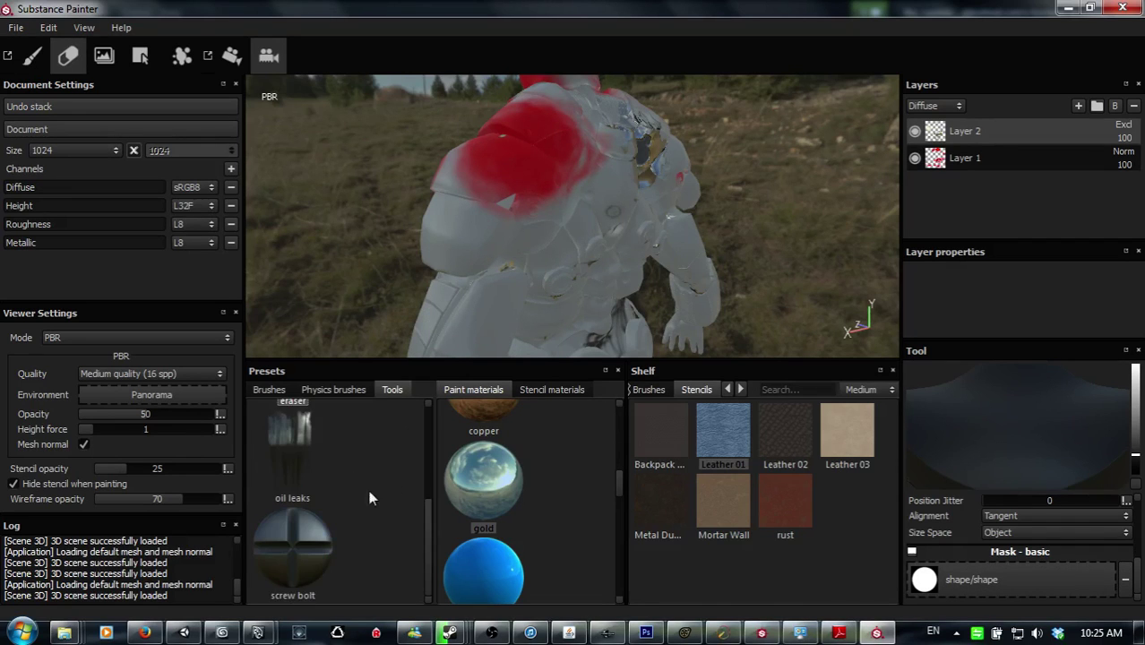
left_click(305, 469)
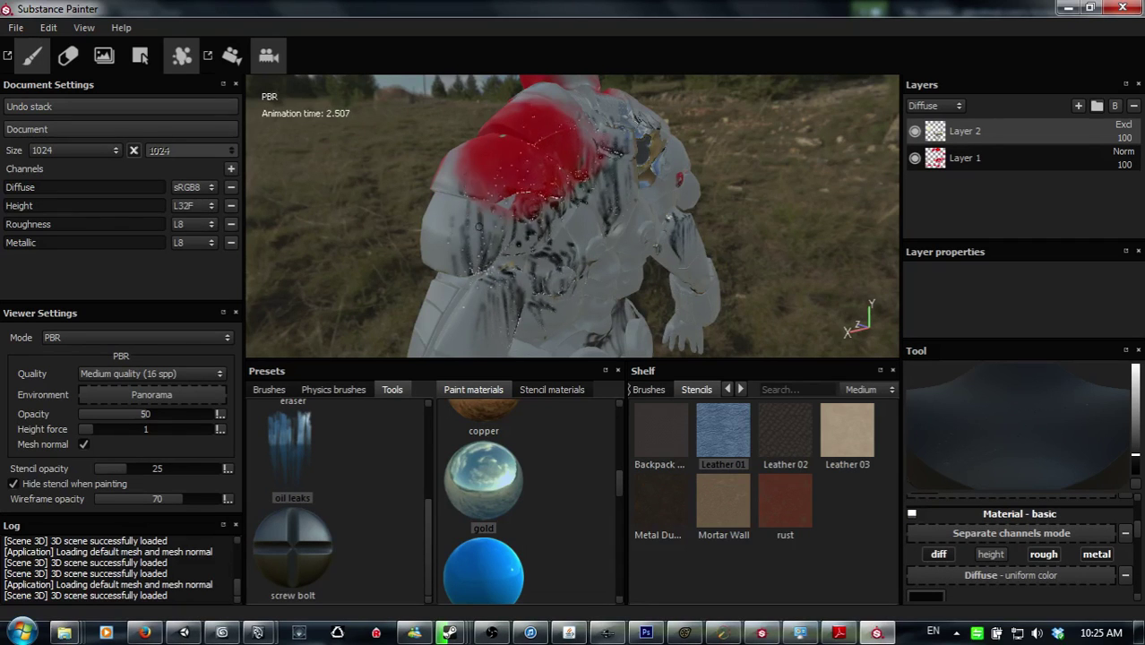
mouse_move(446, 220)
left_mouse_down("alt")
mouse_move(381, 192)
mouse_move(429, 224)
left_mouse_up("alt")
Step: Choose the screw bolt tool preset and stamp large bolts on the robot's upper back and chest
left_click(310, 529)
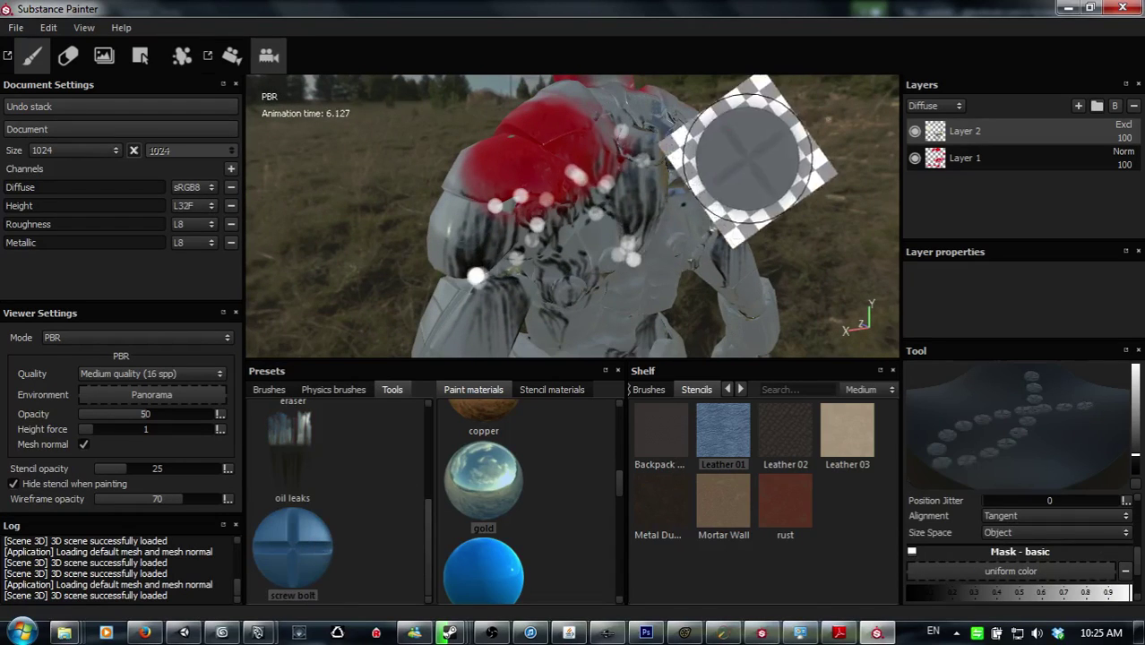
left_click(572, 146)
mouse_move(760, 146)
left_mouse_down("alt")
mouse_move(792, 244)
mouse_move(690, 125)
mouse_move(765, 142)
mouse_move(888, 122)
left_mouse_up("alt")
right_click_drag(745, 165, 670, 409, "alt")
middle_click_drag(620, 233, 771, 148, "alt")
left_click_drag(475, 172, 539, 187, "alt")
mouse_move(468, 170)
left_mouse_down("alt")
mouse_move(629, 230)
mouse_move(551, 224)
mouse_move(599, 132)
mouse_move(471, 148)
mouse_move(448, 179)
left_mouse_up("alt")
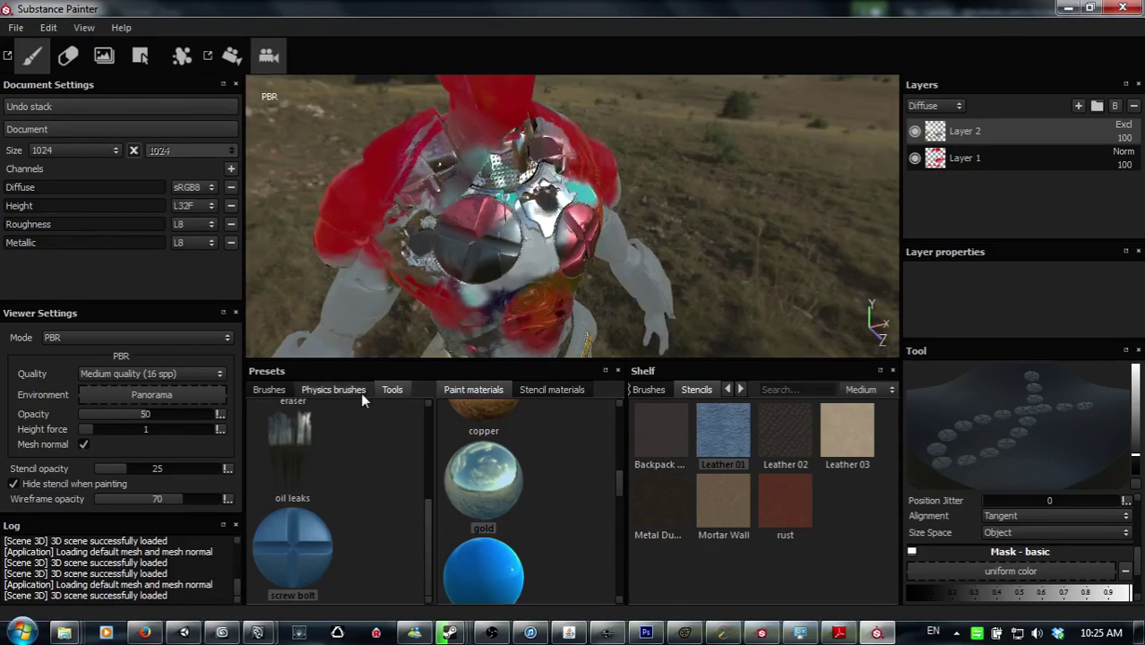
Step: Choose the veins physics brush and paint spreading vein particles over the robot's chest
left_click(358, 391)
scroll(332, 511, "down", 2)
scroll(331, 512, "down", 2)
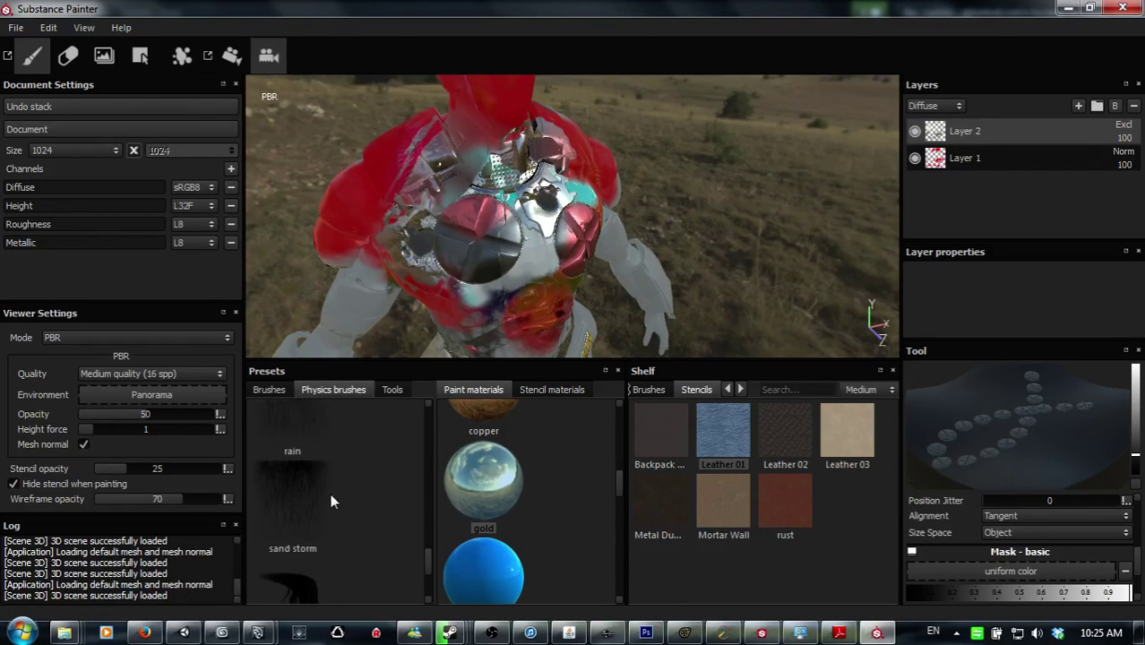
left_click(321, 533)
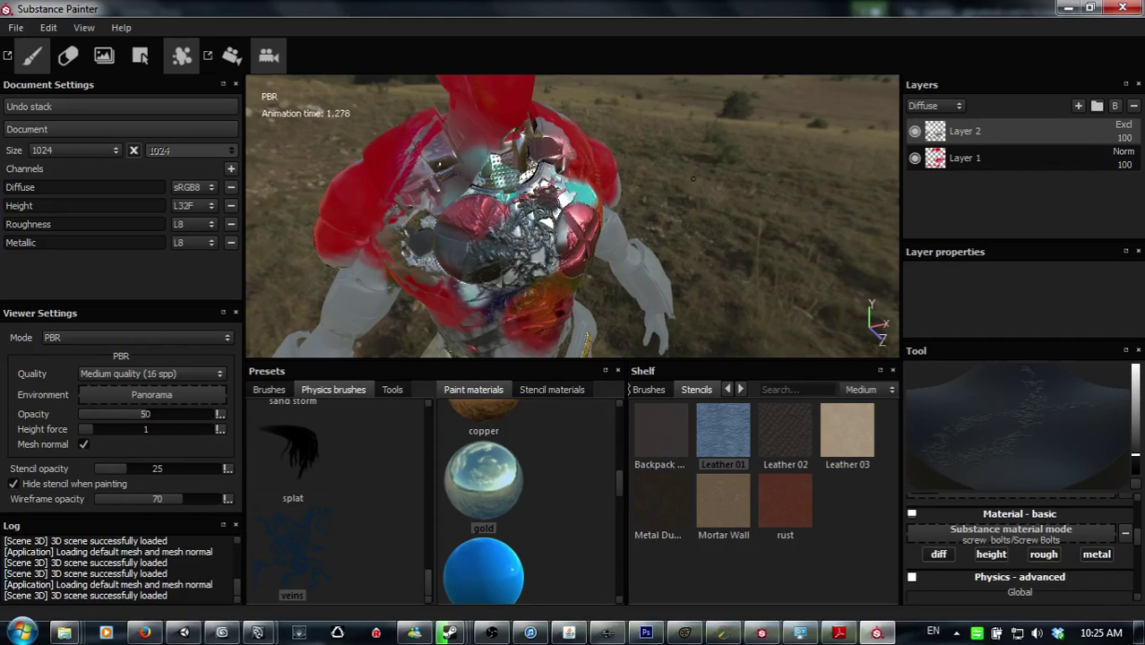
right_click(689, 215)
left_click(697, 200)
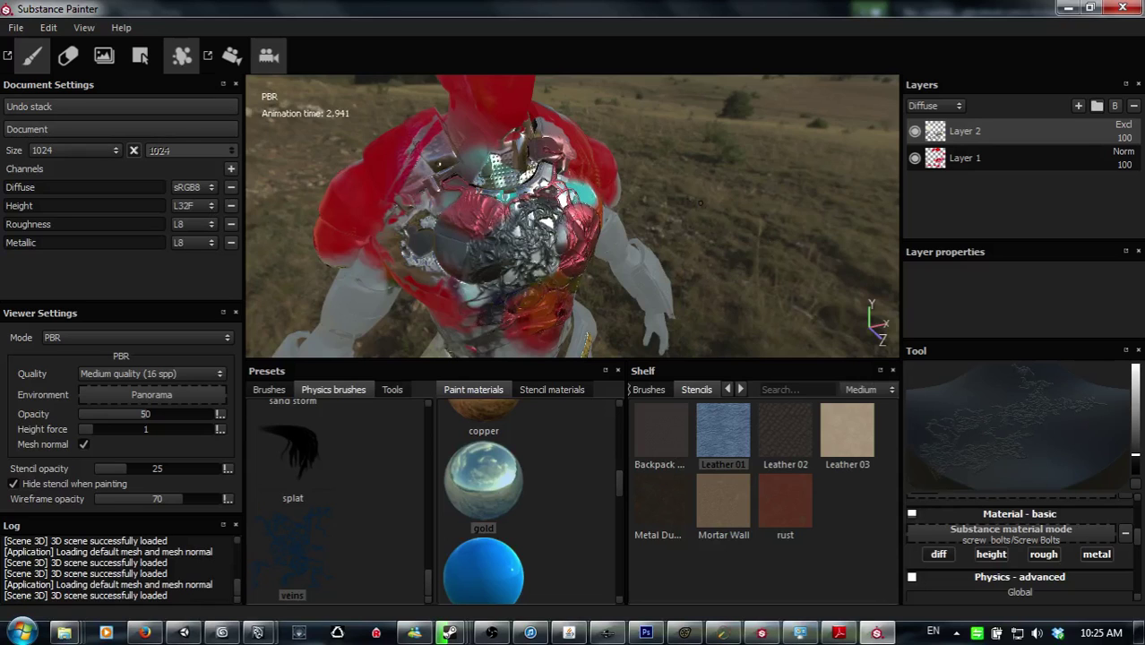
mouse_move(697, 200)
left_mouse_down("alt")
mouse_move(696, 225)
mouse_move(697, 213)
left_mouse_up("alt")
mouse_move(696, 213)
right_mouse_down("alt")
mouse_move(697, 234)
mouse_move(616, 157)
right_mouse_up("alt")
middle_click_drag(627, 192, 640, 246, "alt")
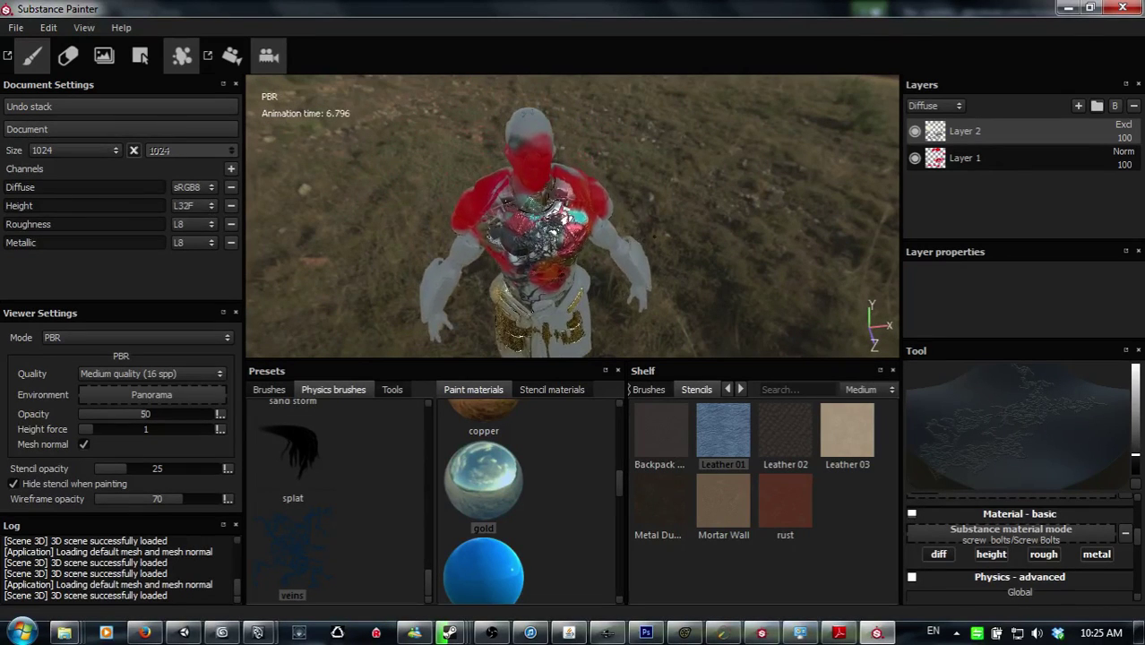
right_click_drag(674, 219, 688, 176, "alt")
left_click_drag(683, 174, 661, 183, "alt")
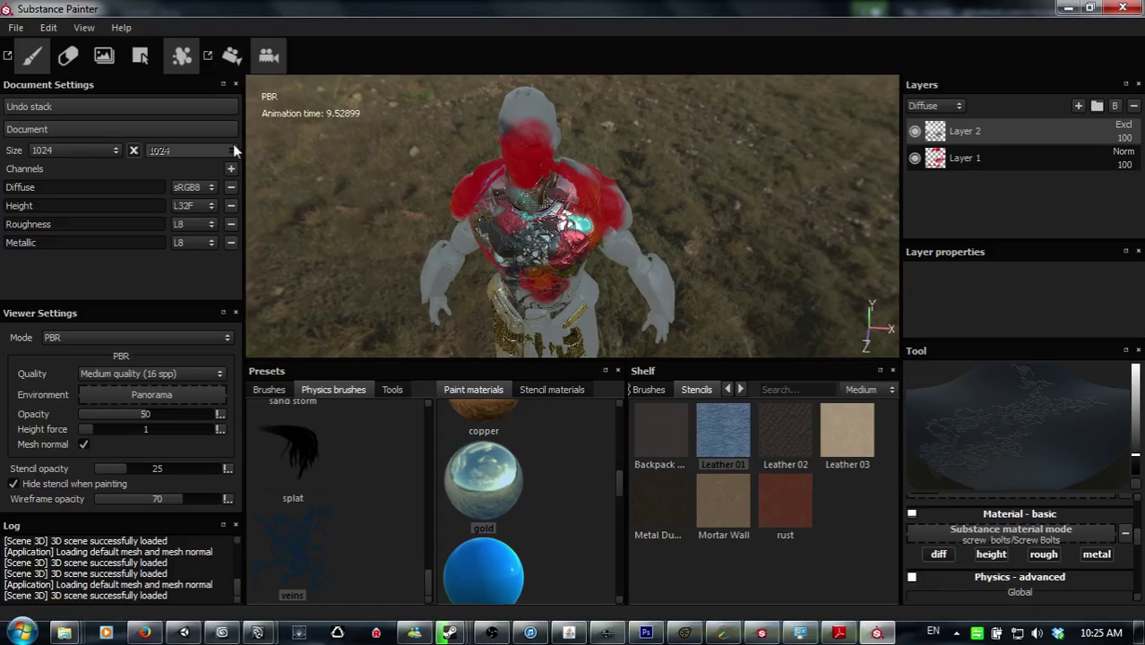
Step: Keep the document size at 1024 and export all channels as PNG files named hi to the Heavy folder
left_click(114, 149)
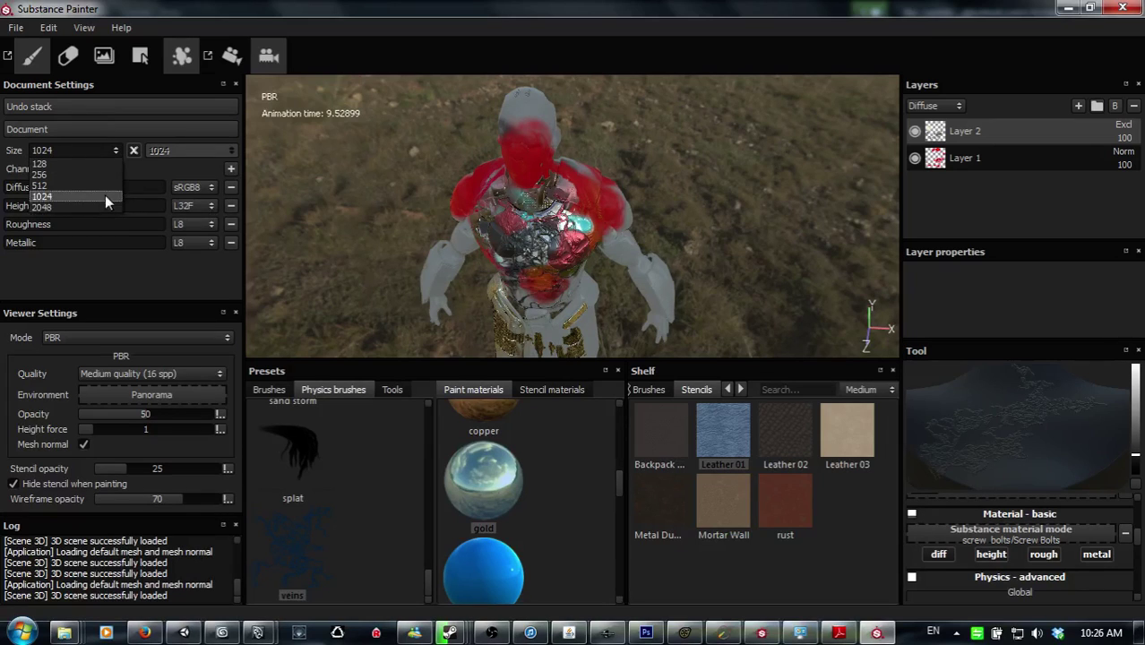
left_click(105, 196)
right_click(405, 206)
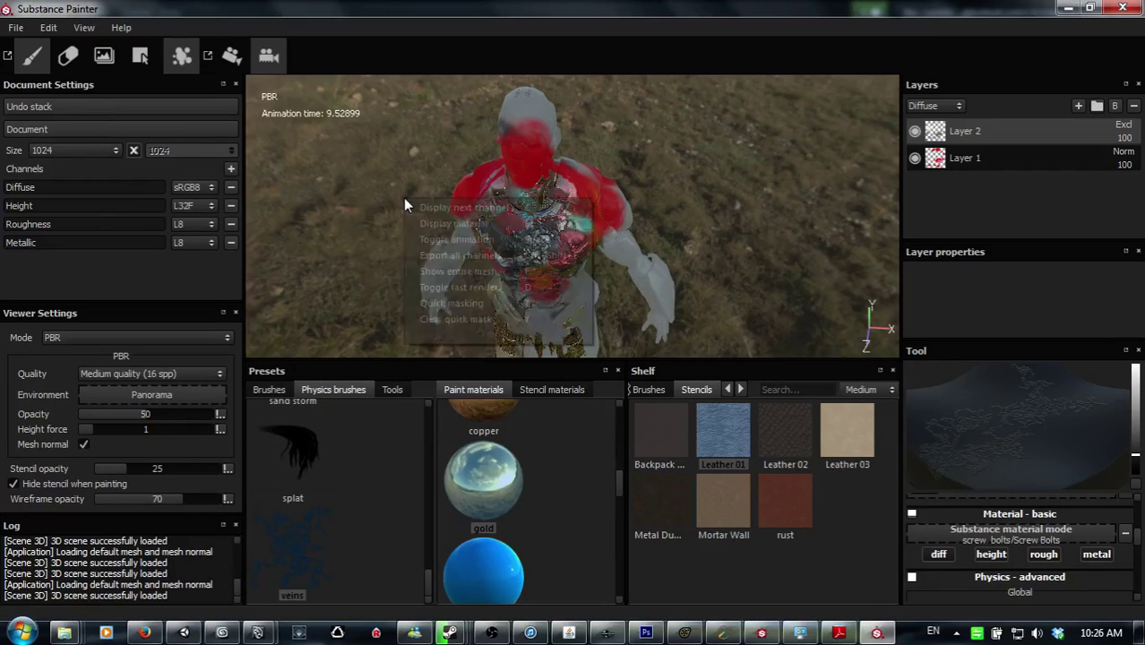
left_click(452, 258)
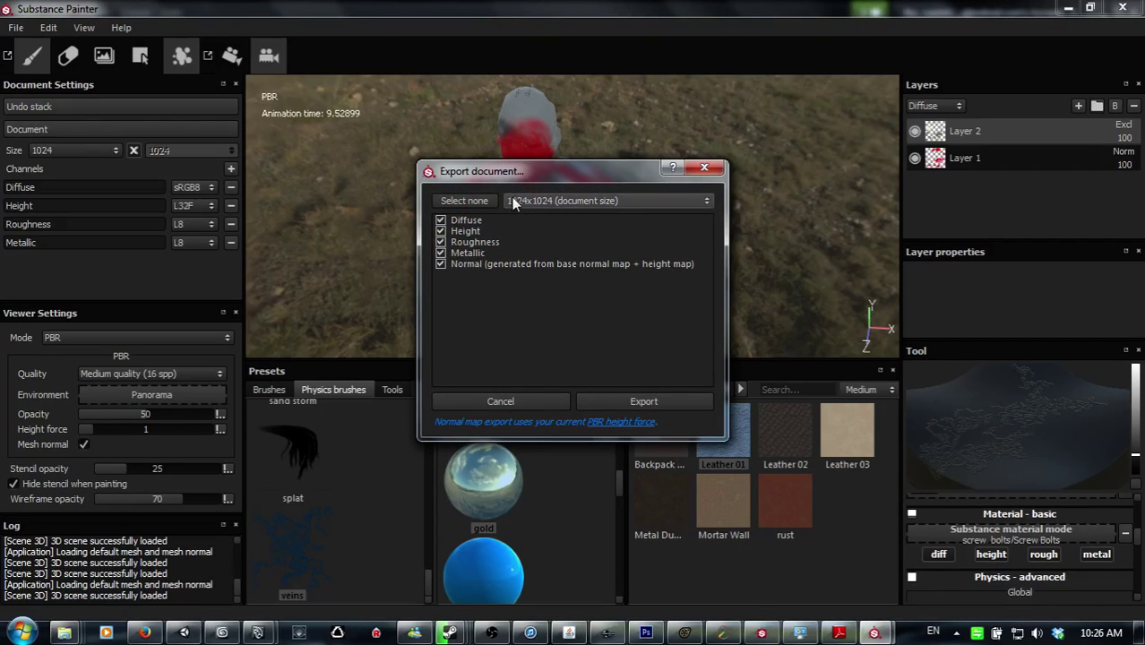
left_click(631, 402)
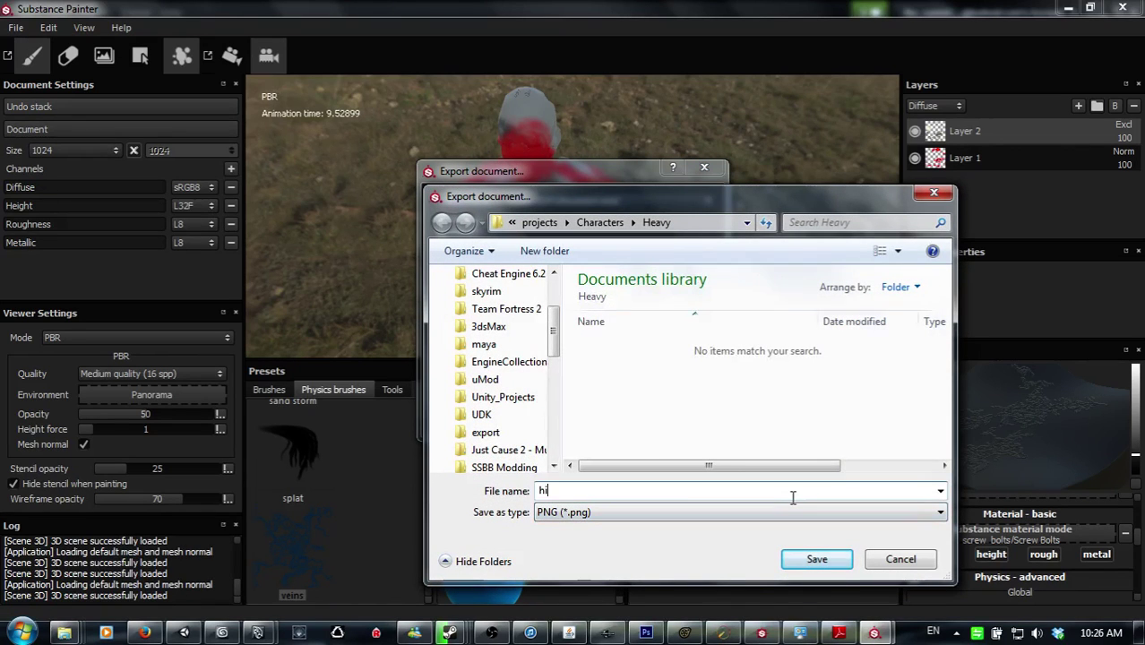
key("Return")
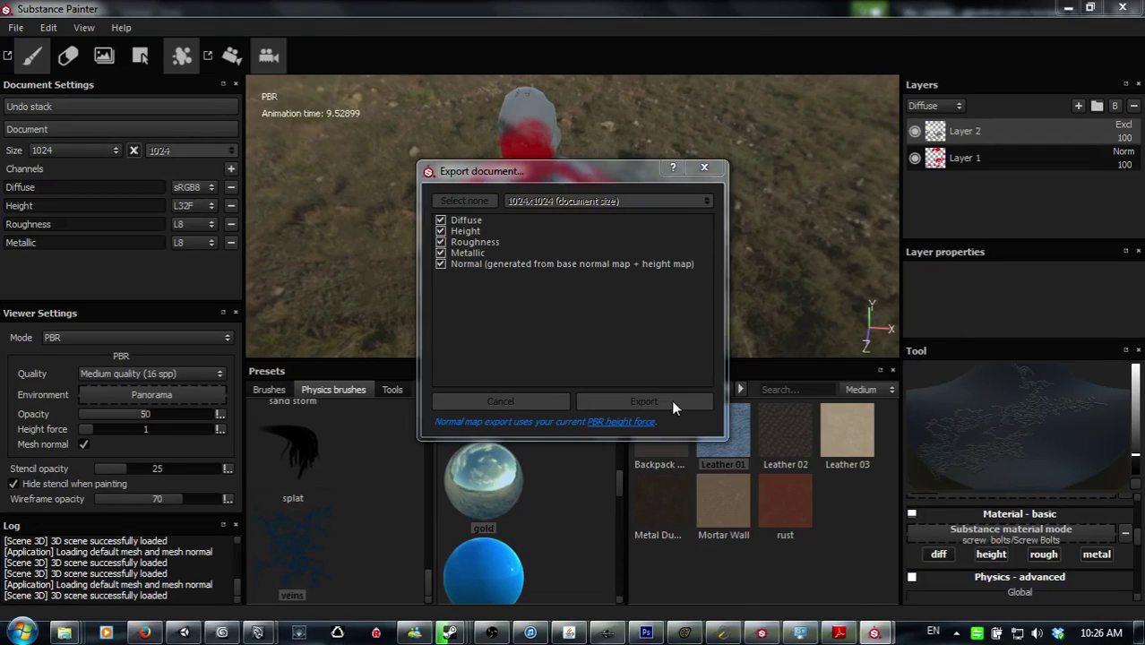
left_click(574, 329)
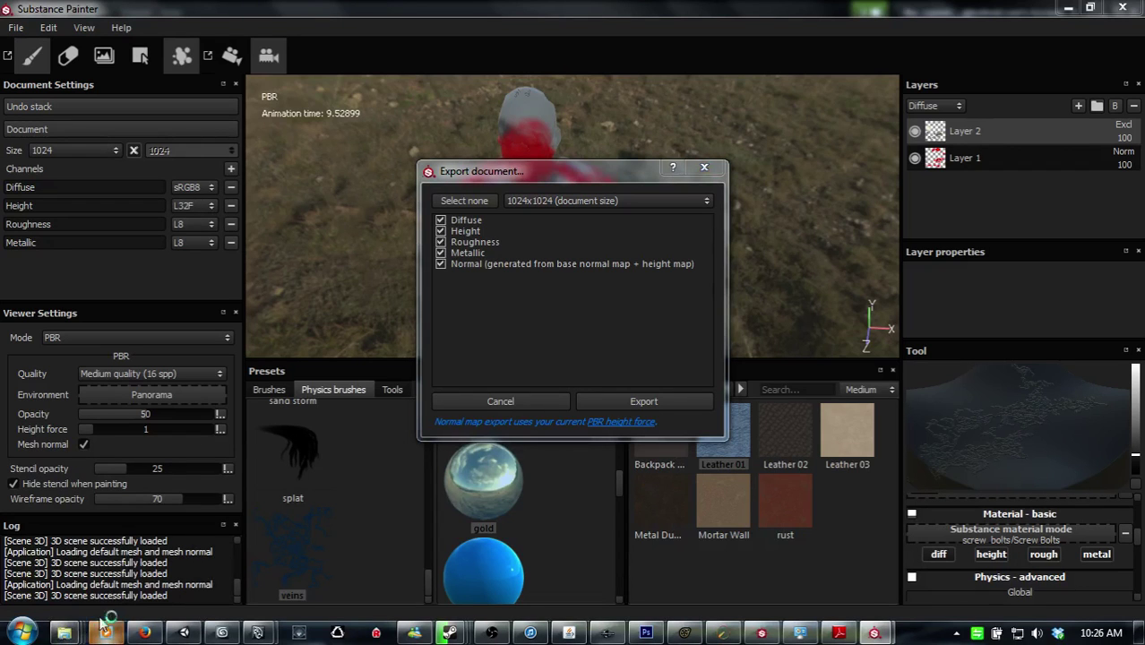
Step: Switch to the Heavy folder in Windows Explorer, maximize its window and open the exported hi_diffuse.png
mouse_move(76, 632)
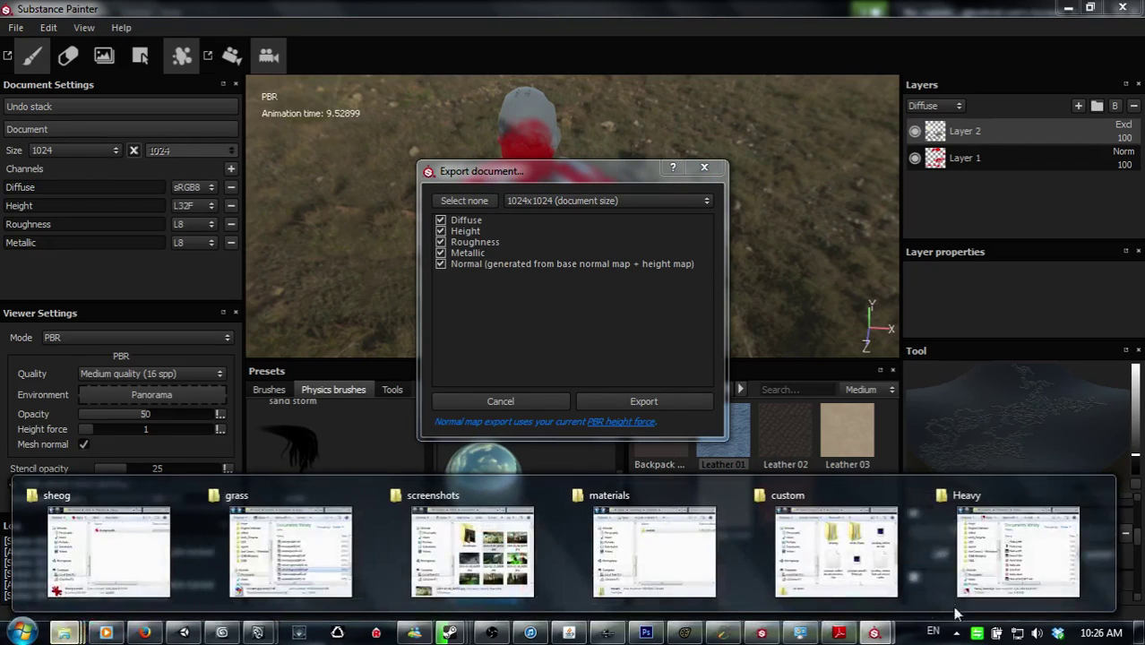
left_click(1016, 542)
scroll(475, 296, "down", 1)
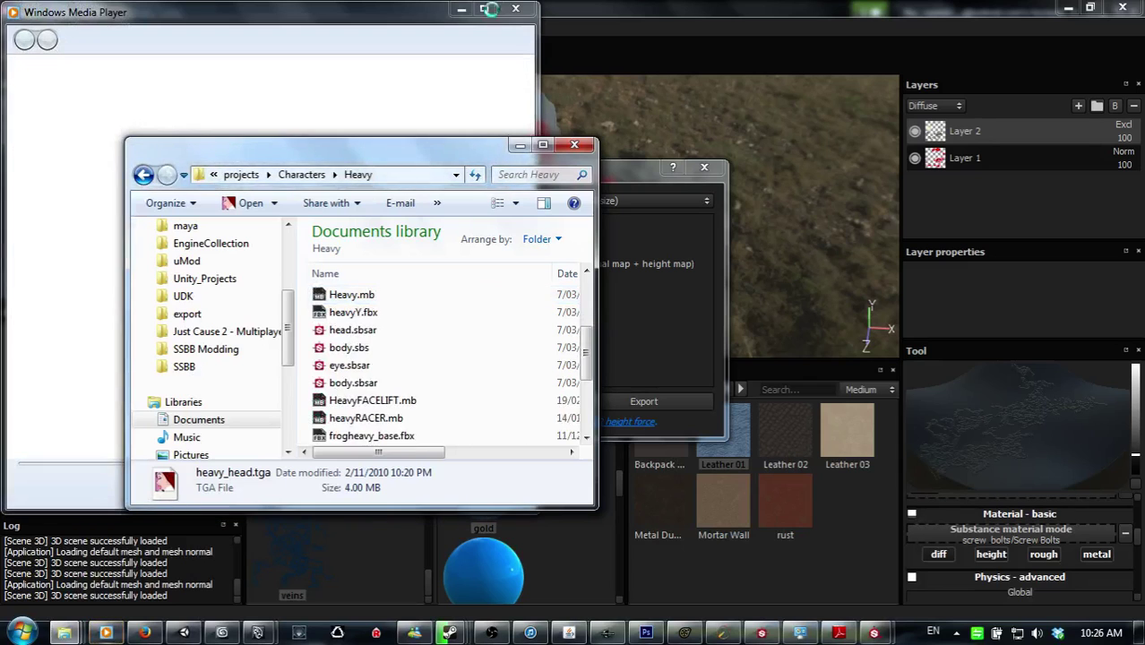
left_click(541, 145)
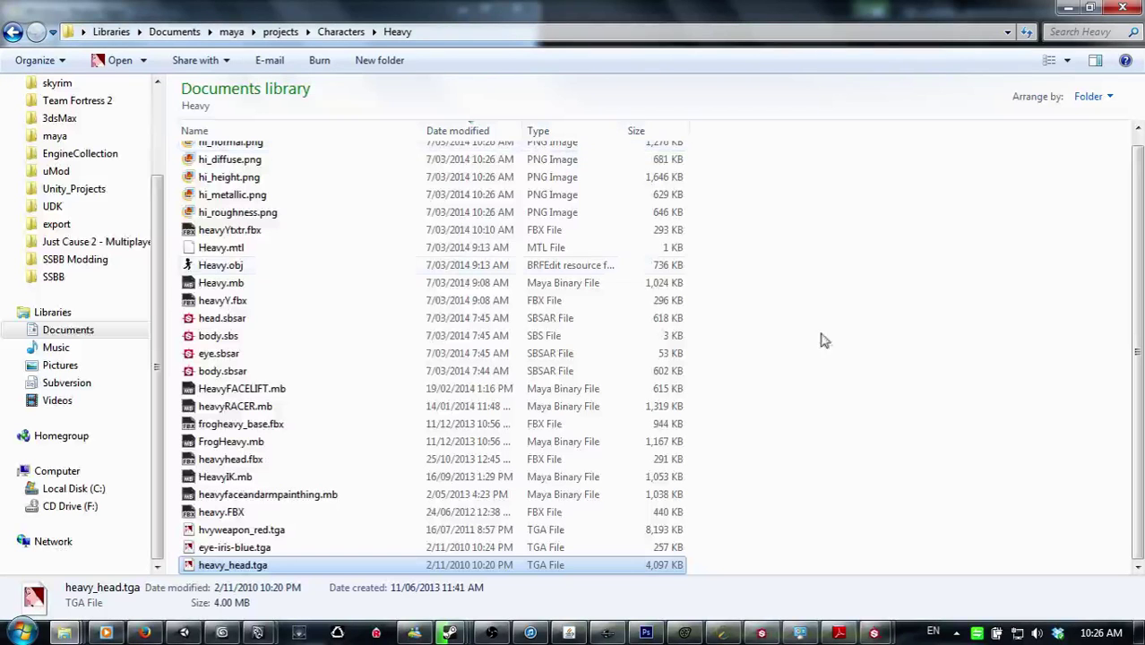
left_click(363, 188)
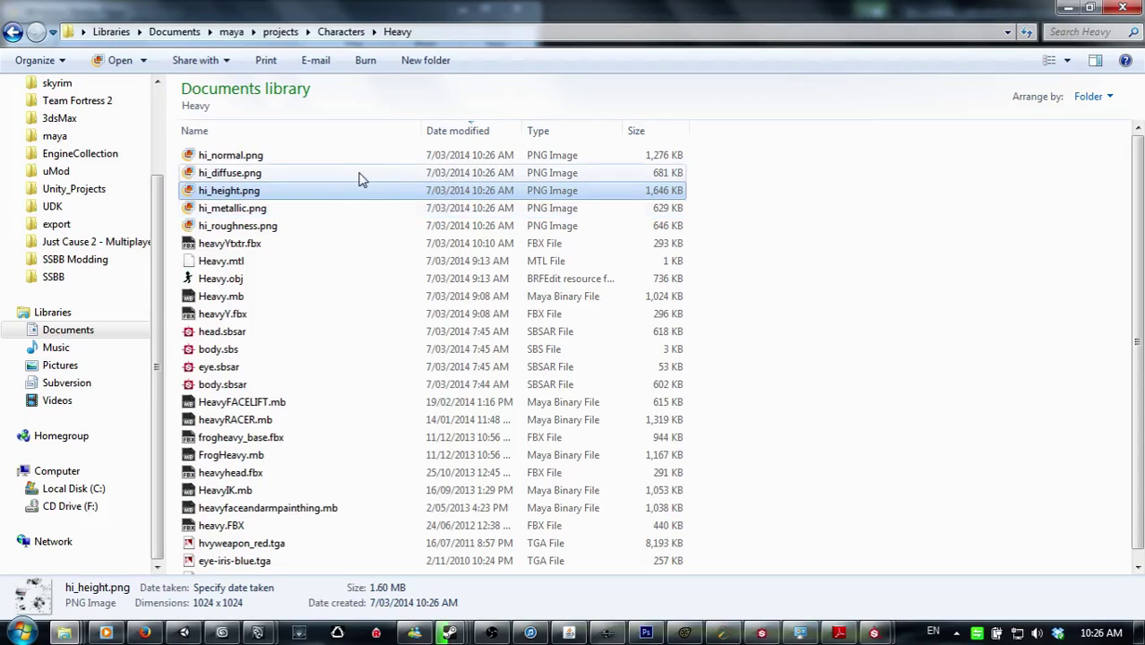
double_click(358, 173)
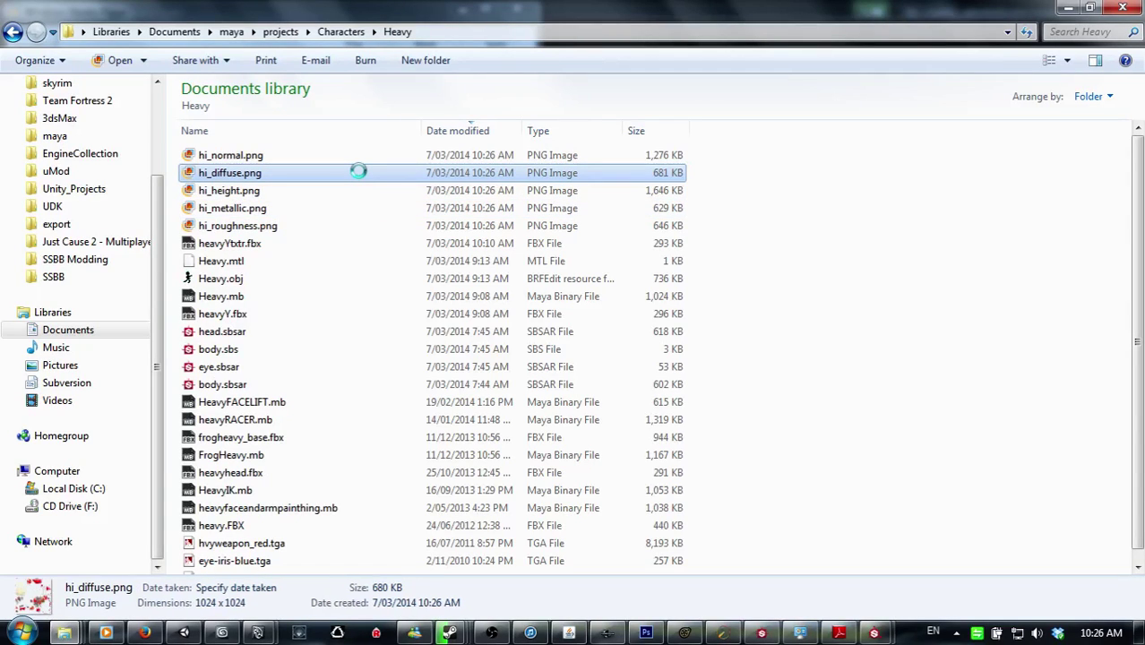